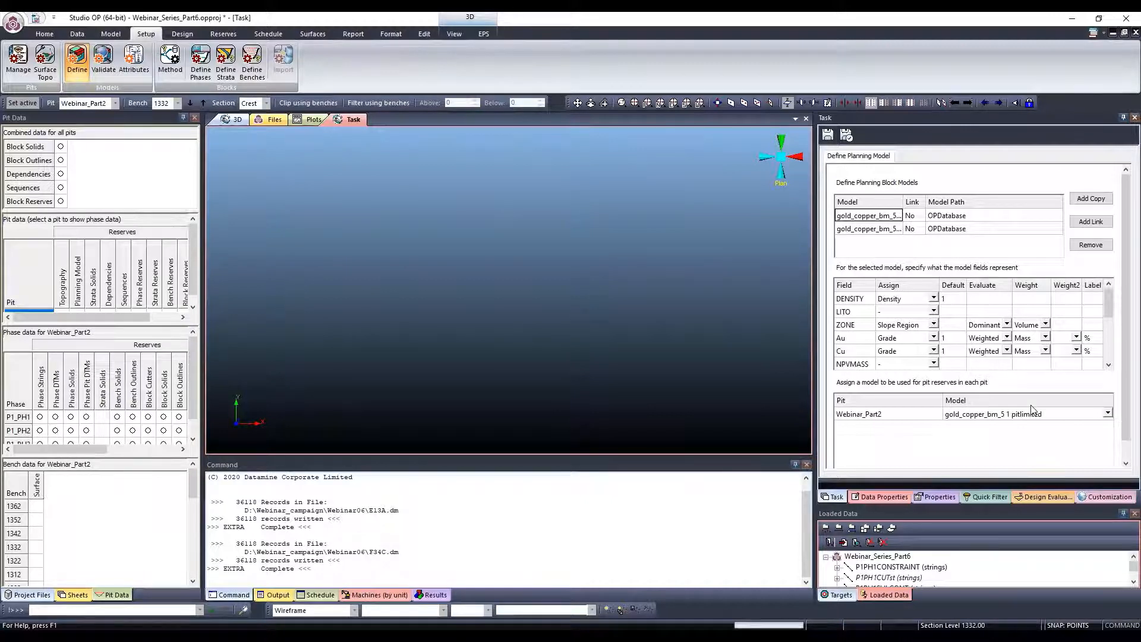
# Assign the model gold_copper_bm_51pitlimited_o12_final to the pit reserves of Webinar_Part2
pyautogui.click(1107, 413)
pyautogui.click(1107, 413)
pyautogui.click(1085, 443)
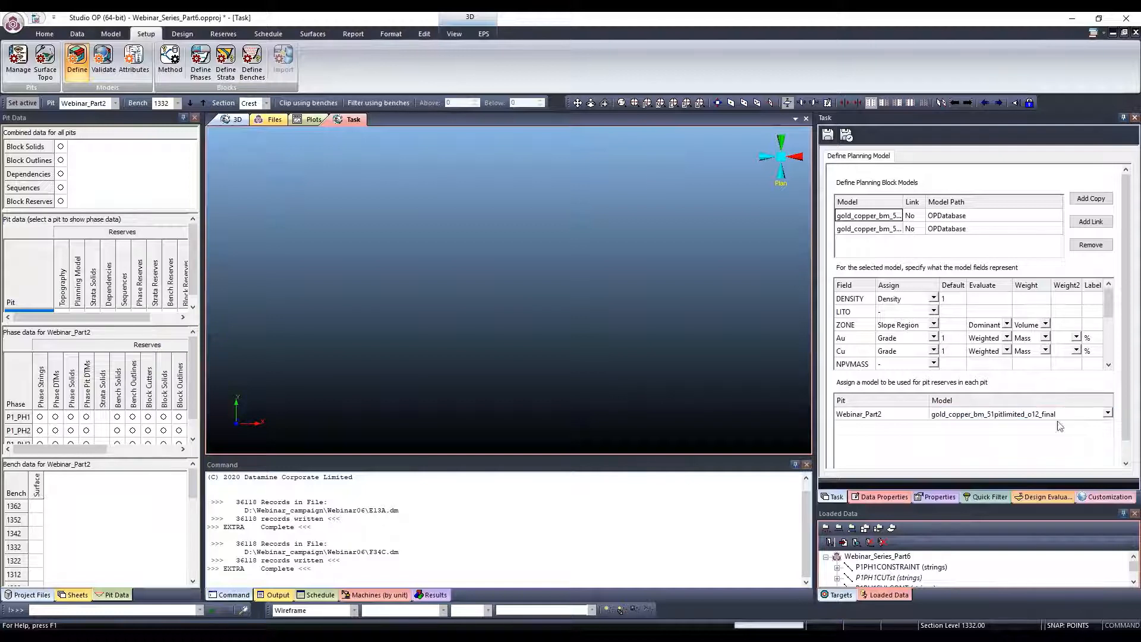
# Select the second planning block model and review what its fields represent, from density and grades to revenue and costs
pyautogui.click(893, 229)
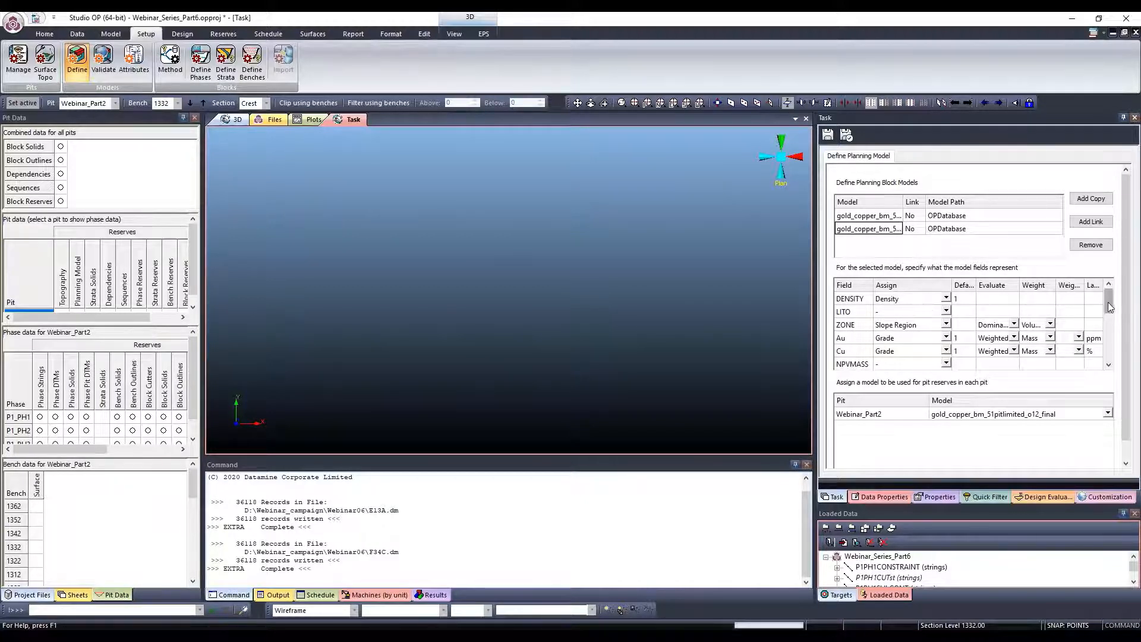
pyautogui.moveTo(1107, 302)
pyautogui.mouseDown()
pyautogui.moveTo(1106, 324)
pyautogui.moveTo(1114, 305)
pyautogui.mouseUp()
pyautogui.scroll(-1, 1115, 305)
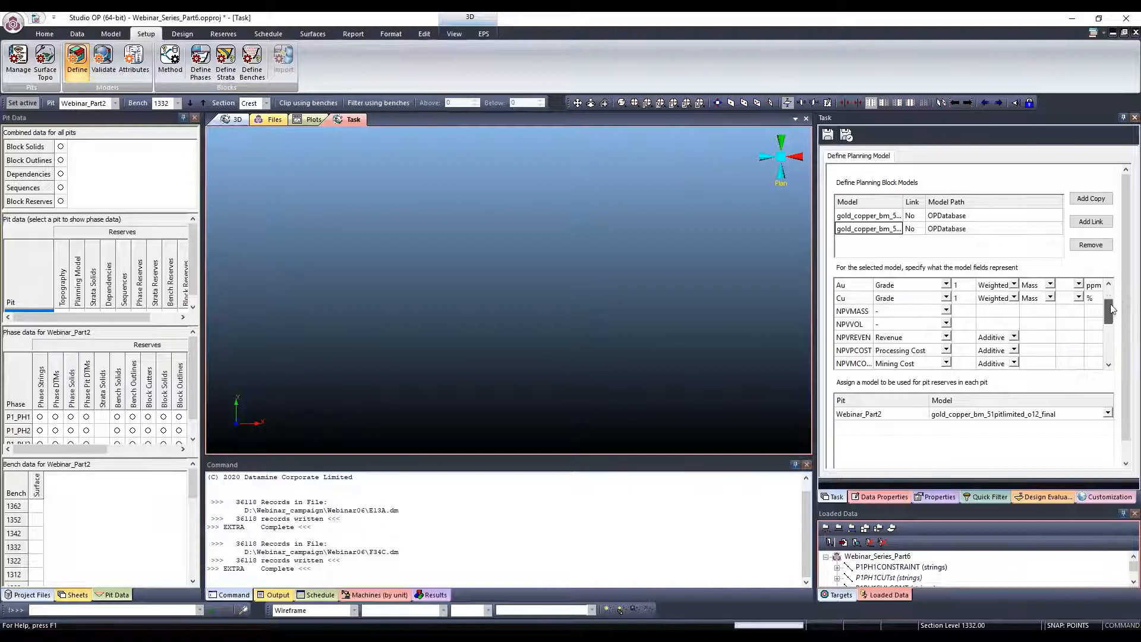
pyautogui.scroll(1, 1109, 306)
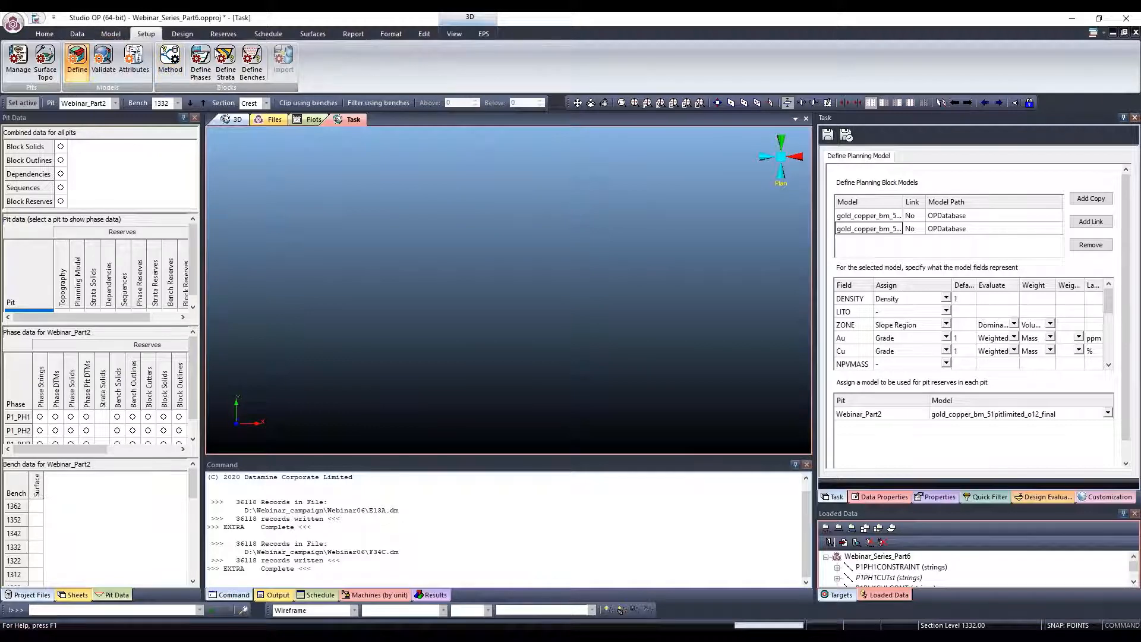
# Start adding mining phase DTMs, leaving the planning model definition without saving outstanding changes
pyautogui.click(228, 36)
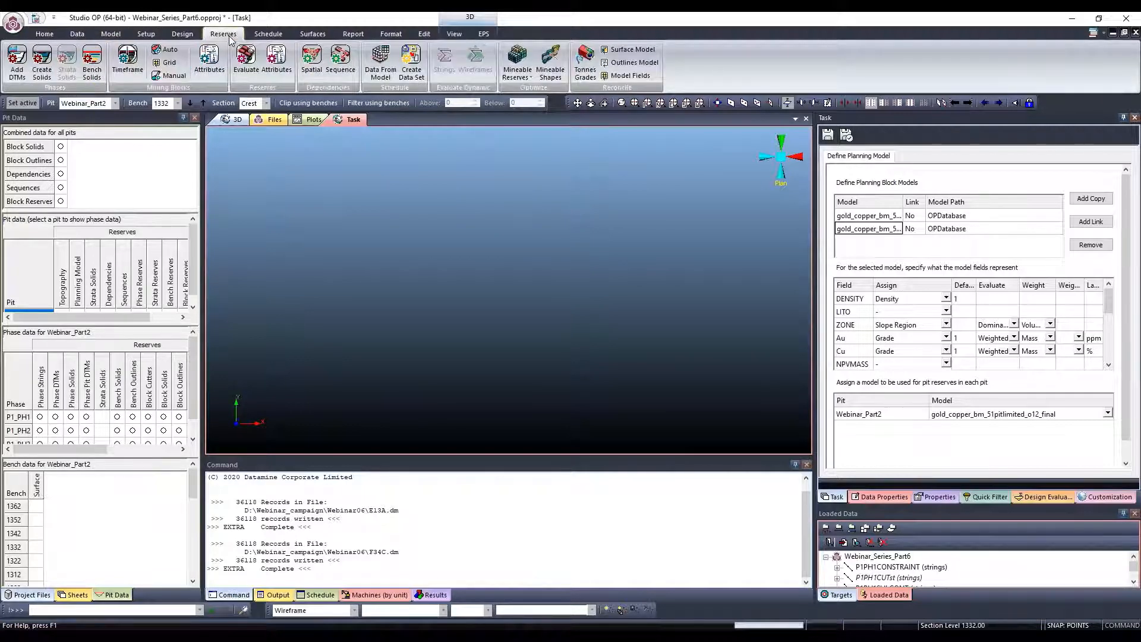
pyautogui.click(17, 59)
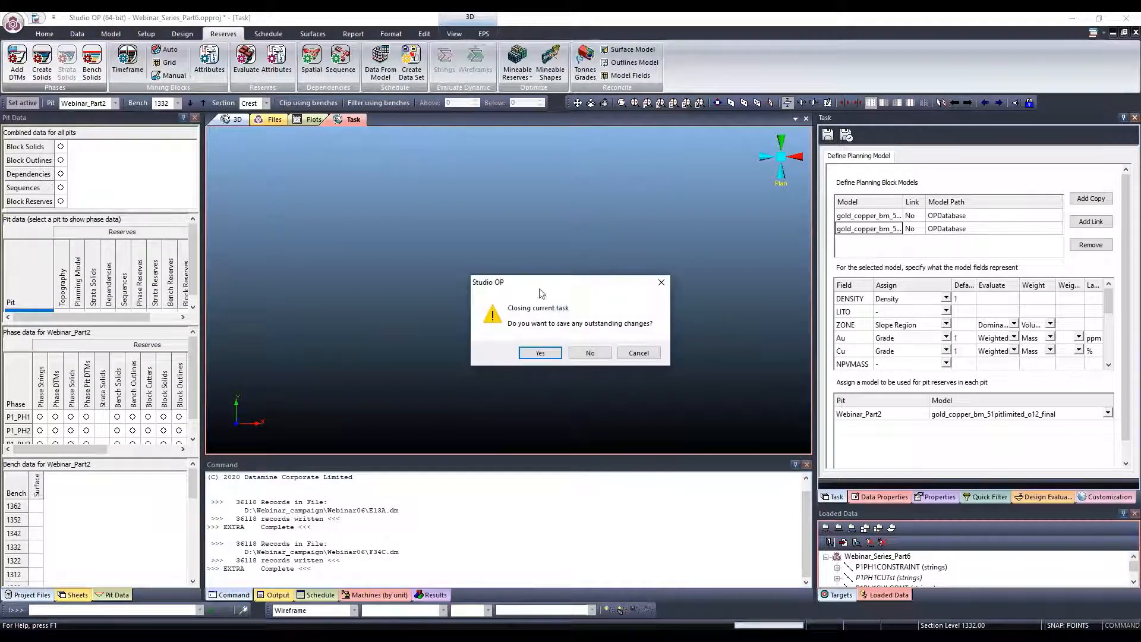
pyautogui.click(590, 353)
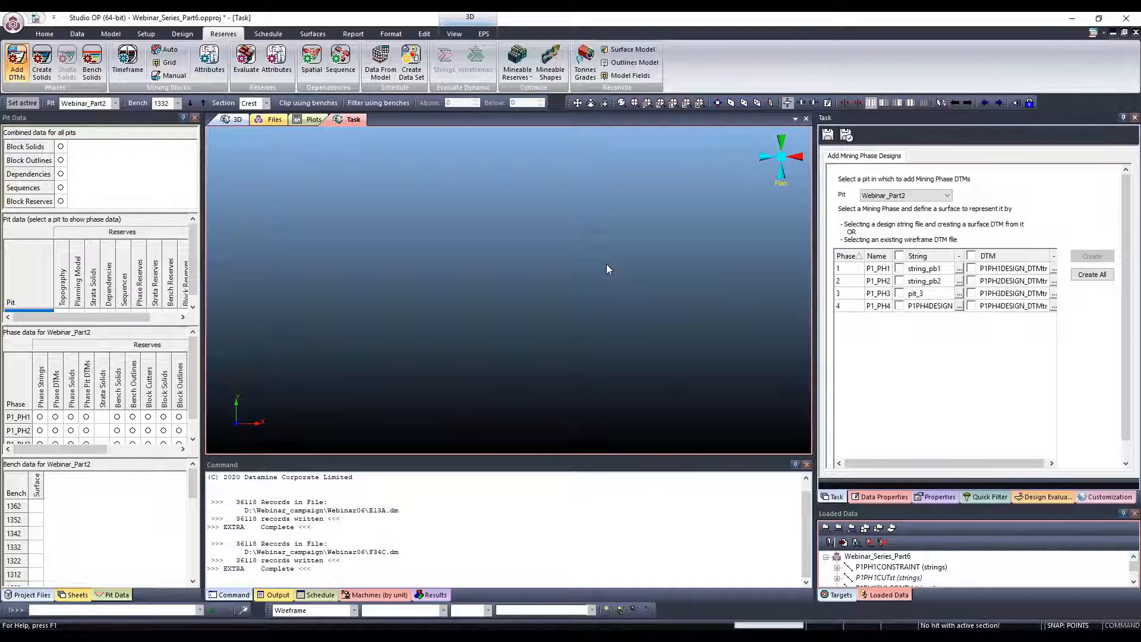
# Browse the project string files available for phase P1_PH1 and close the browser without choosing one
pyautogui.click(188, 37)
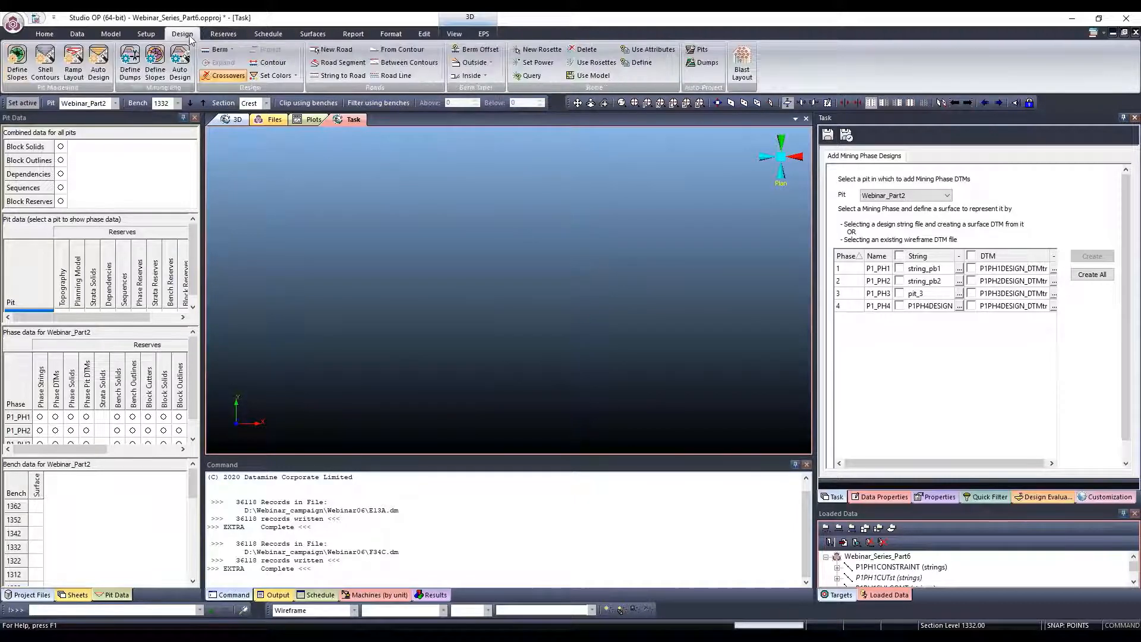
pyautogui.click(224, 34)
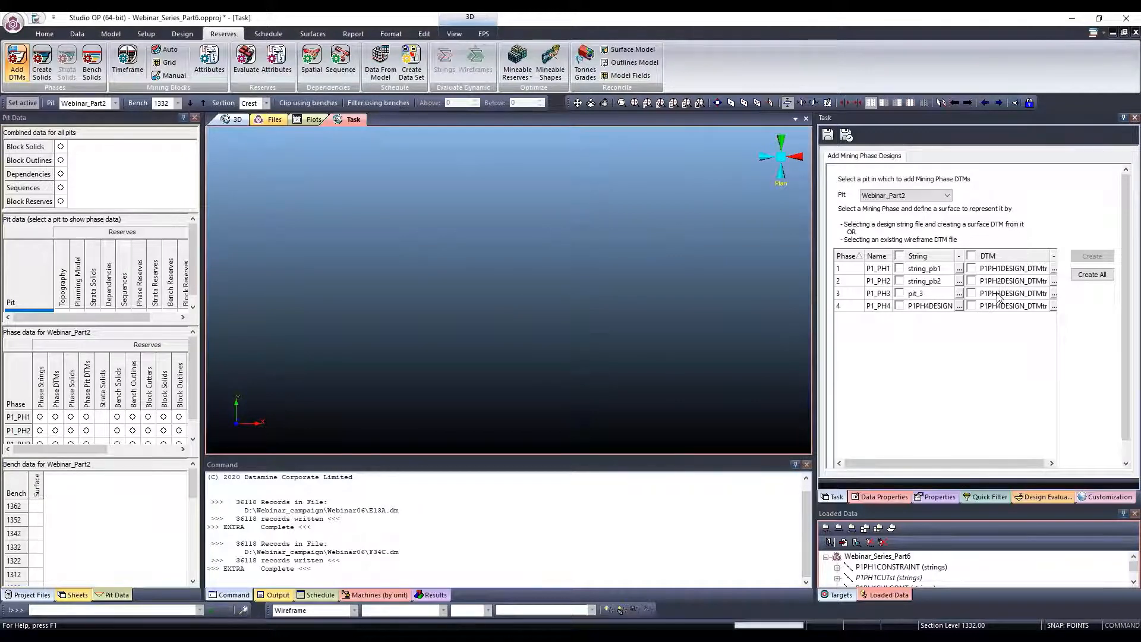
pyautogui.click(959, 270)
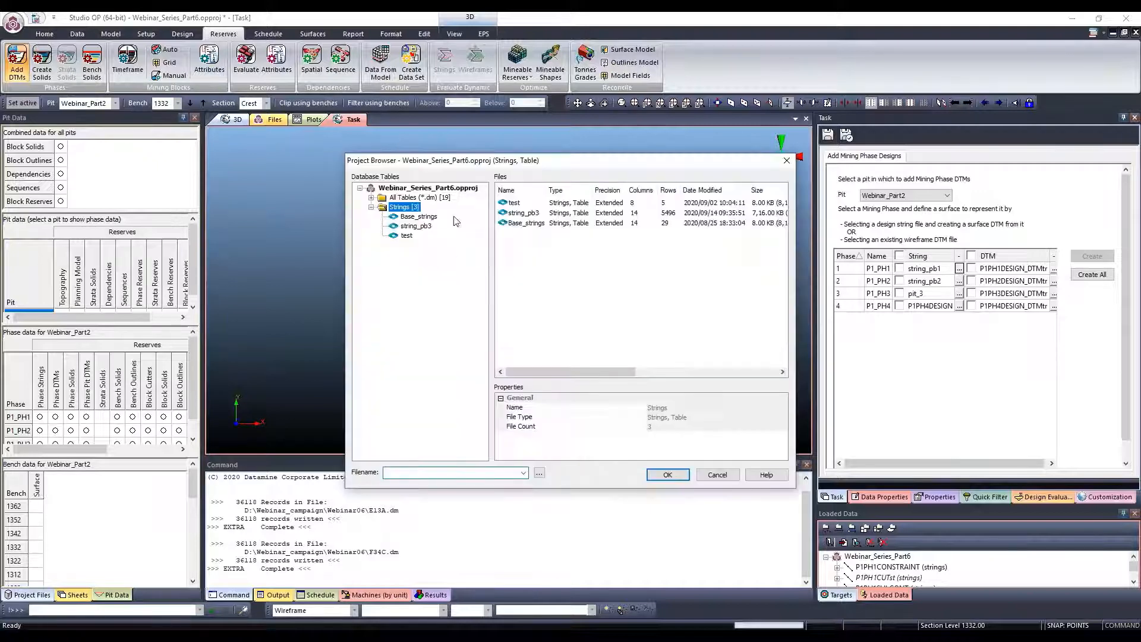
pyautogui.click(786, 160)
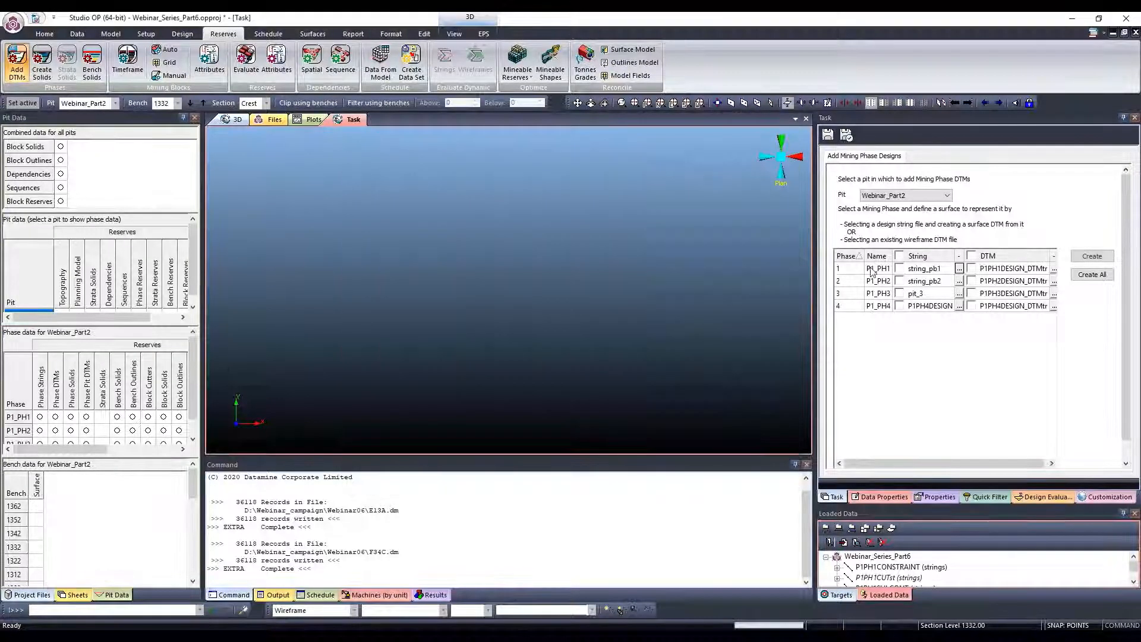
# Display the design strings string_pb1 and string_pb2 of phases P1_PH1 and P1_PH2 in an oblique 3D view
pyautogui.click(899, 269)
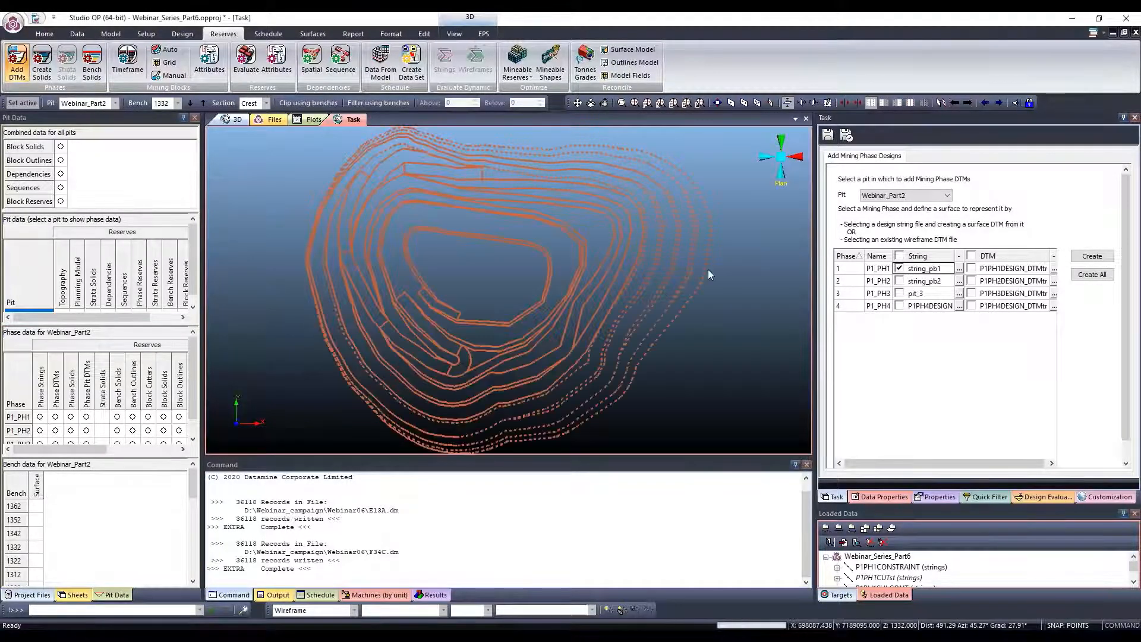
pyautogui.click(899, 281)
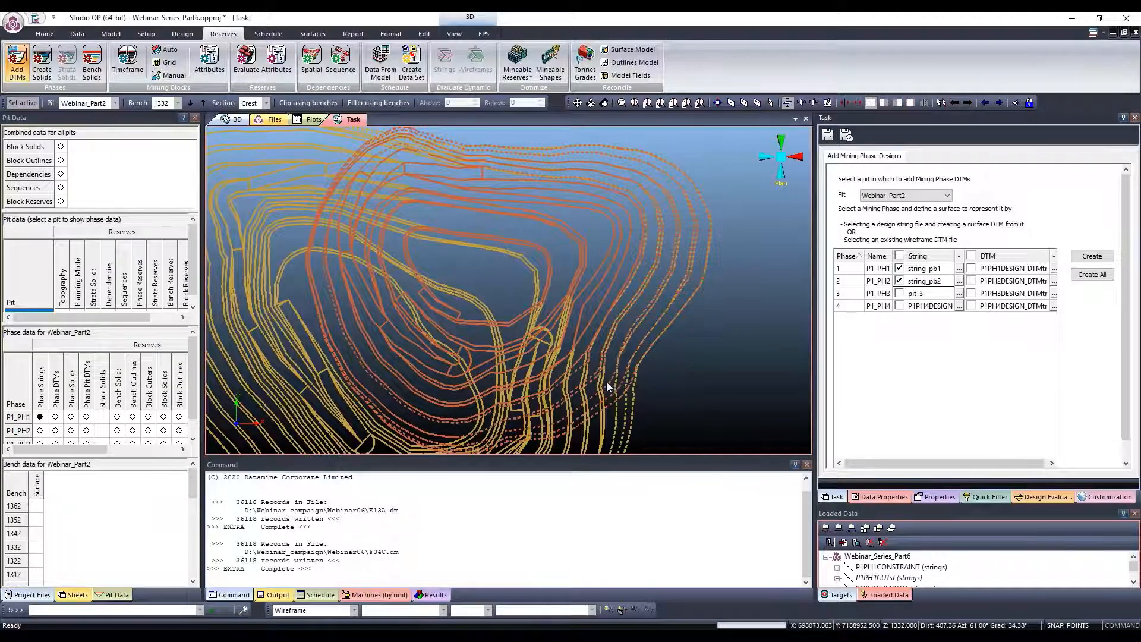
pyautogui.moveTo(604, 382); pyautogui.dragTo(608, 348)
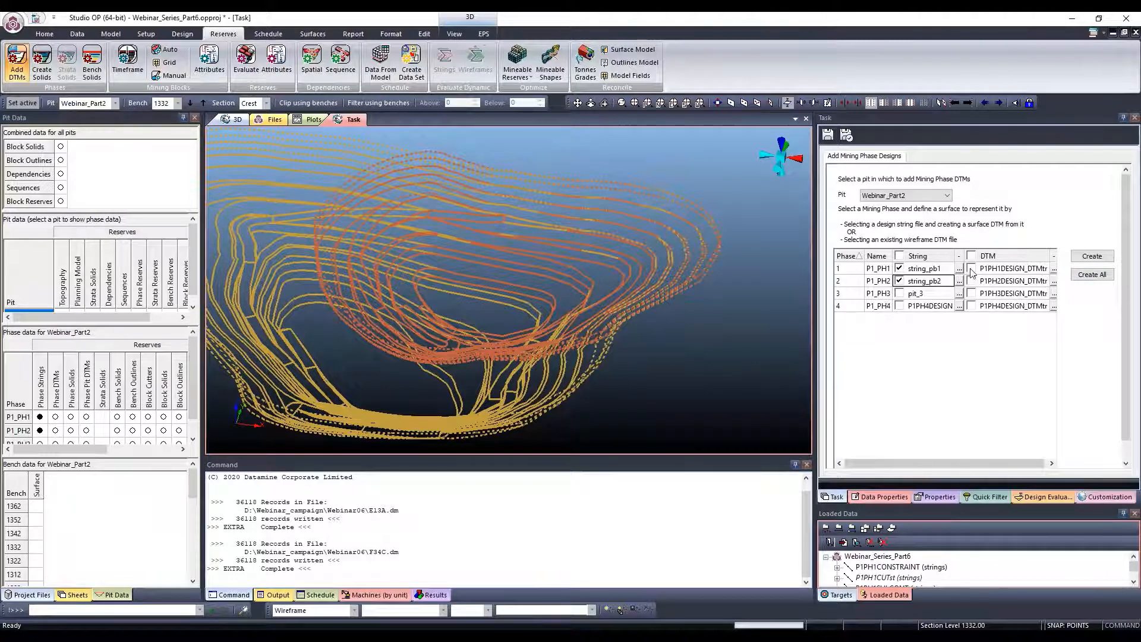
# Display the design DTM of phase P1_PH1 together with the phase strings and inspect the surface
pyautogui.click(971, 269)
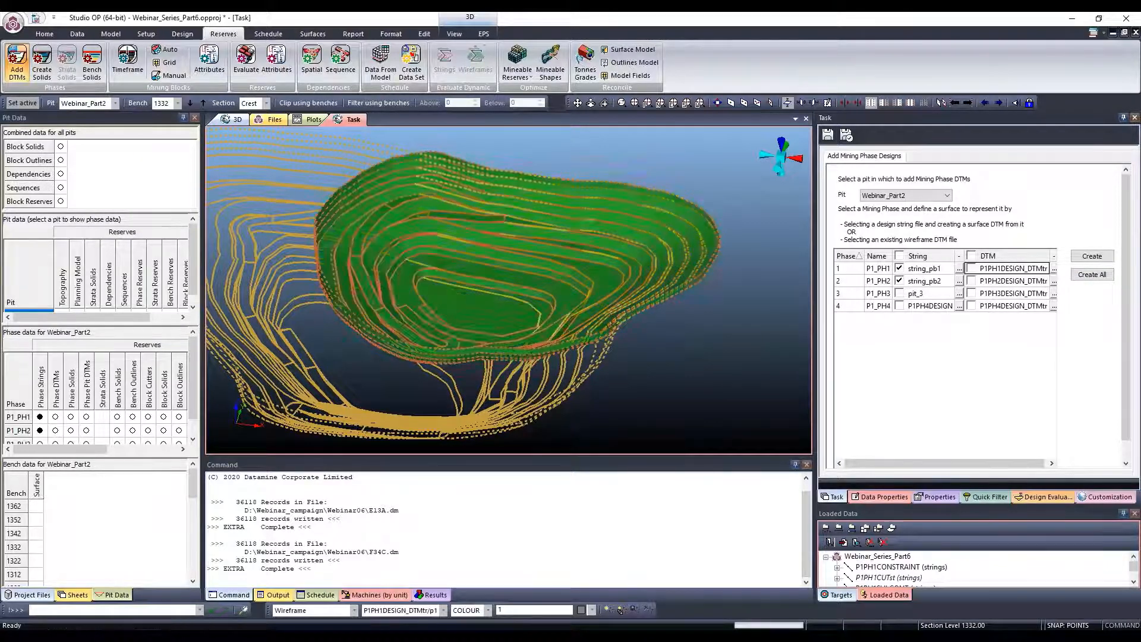
pyautogui.moveTo(581, 312); pyautogui.dragTo(520, 322)
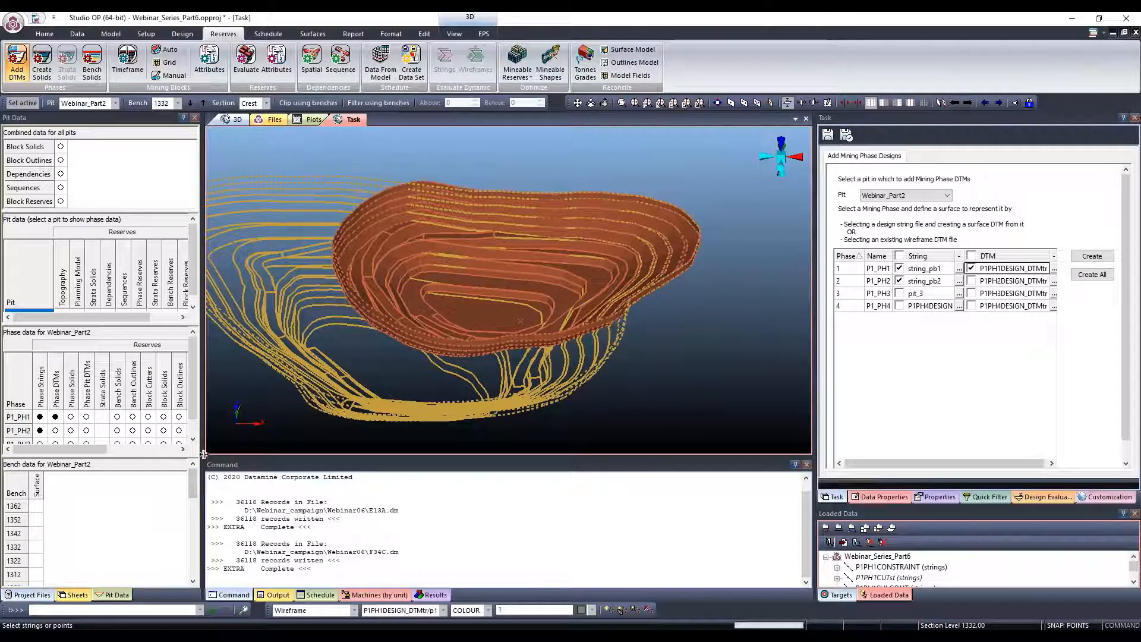
pyautogui.moveTo(203, 454); pyautogui.dragTo(211, 453)
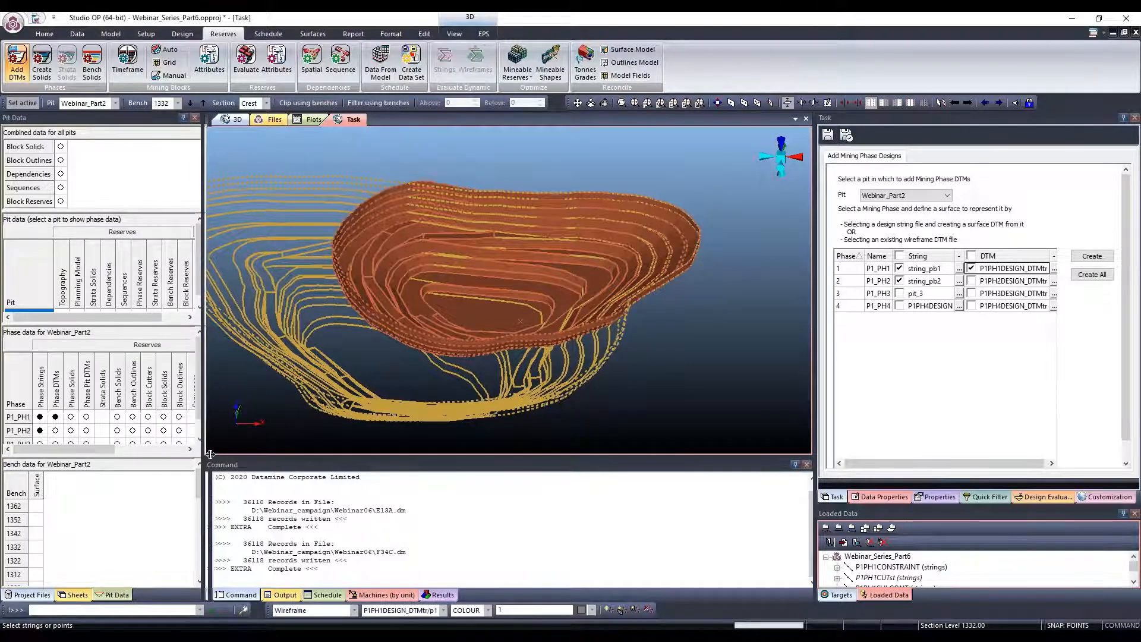
# Use the phase data indicators to hide the P1_PH1 DTM and the strings of P1_PH1 and P1_PH2
pyautogui.click(898, 279)
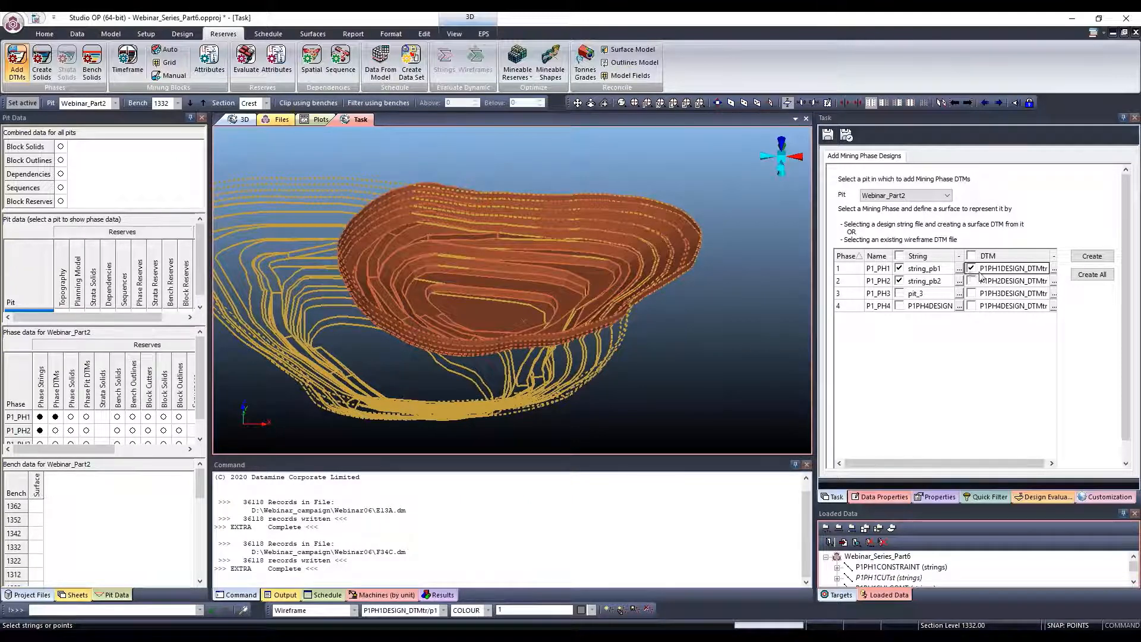
pyautogui.scroll(-1, 83, 421)
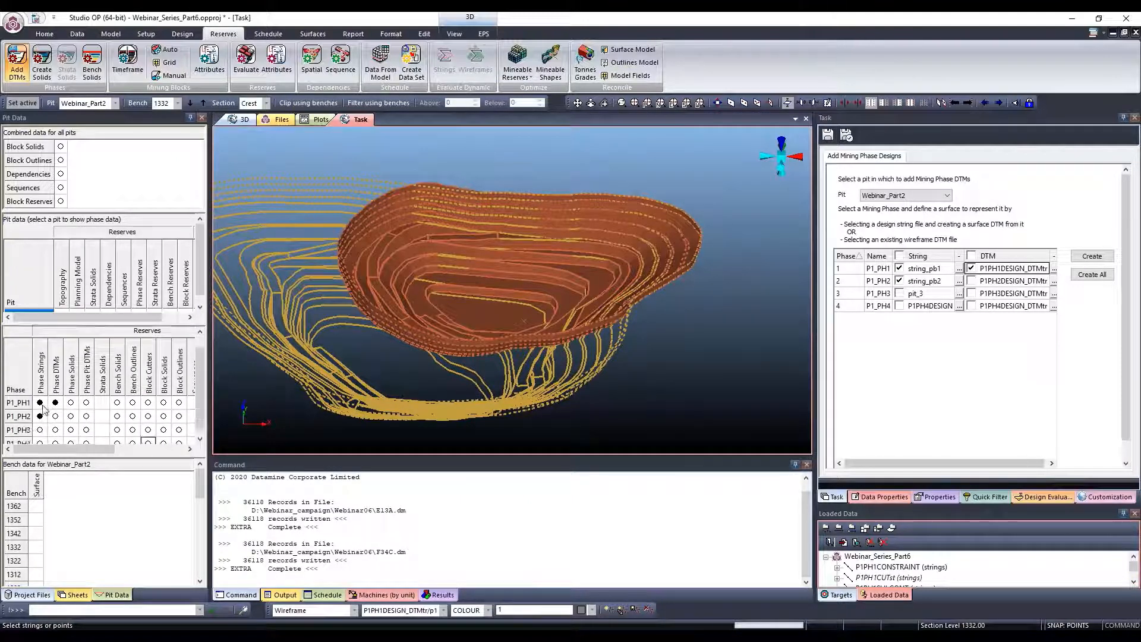
pyautogui.scroll(-1, 65, 407)
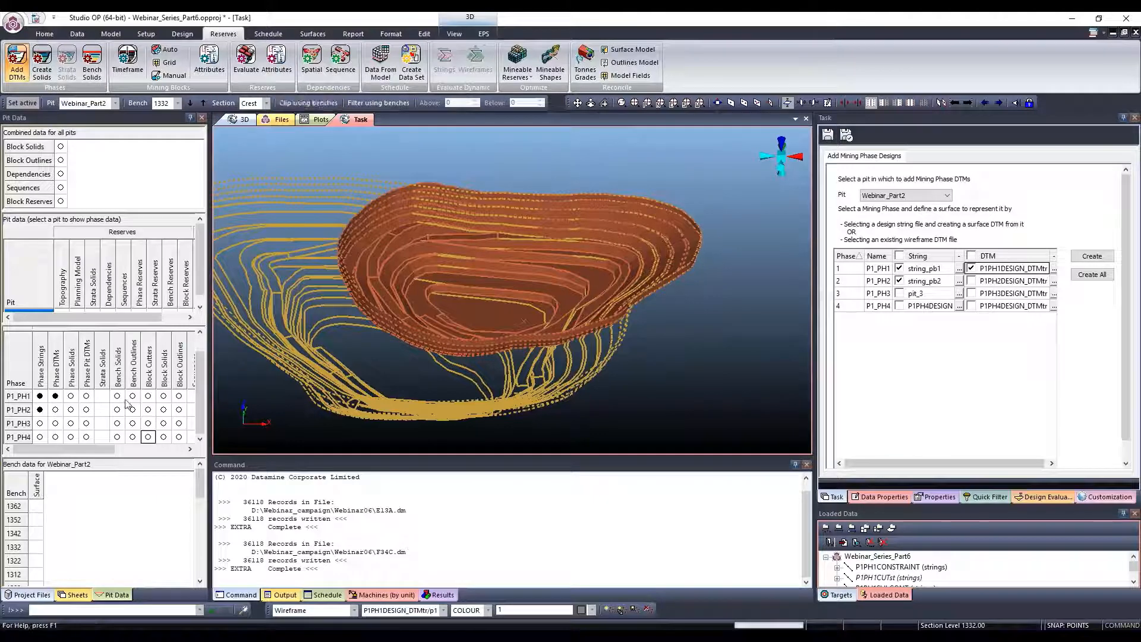
pyautogui.click(55, 396)
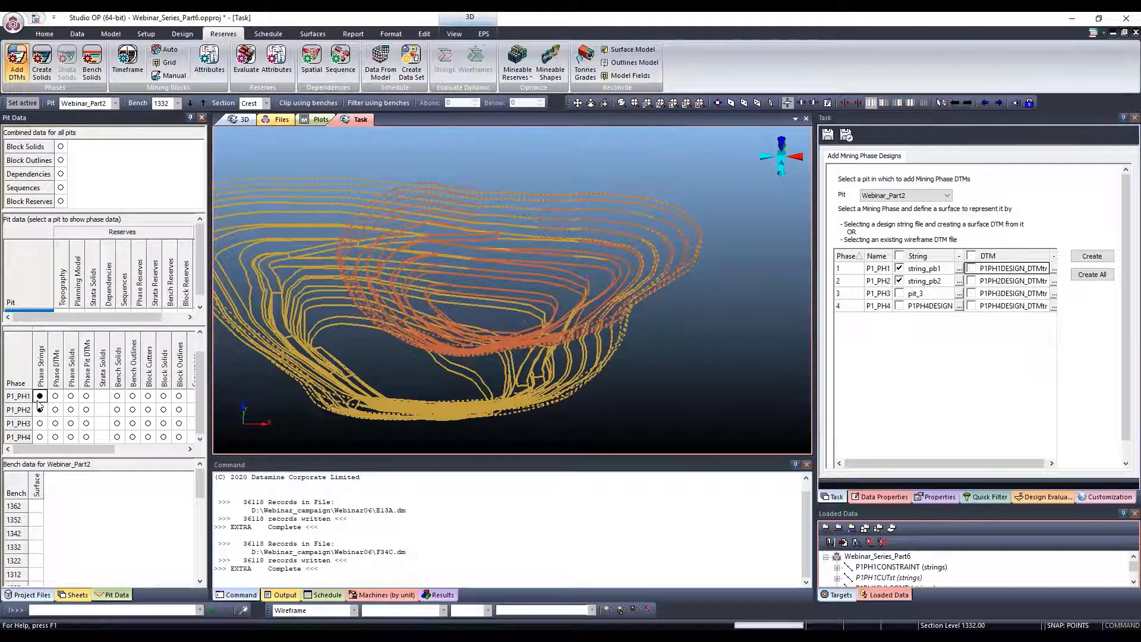
pyautogui.click(39, 409)
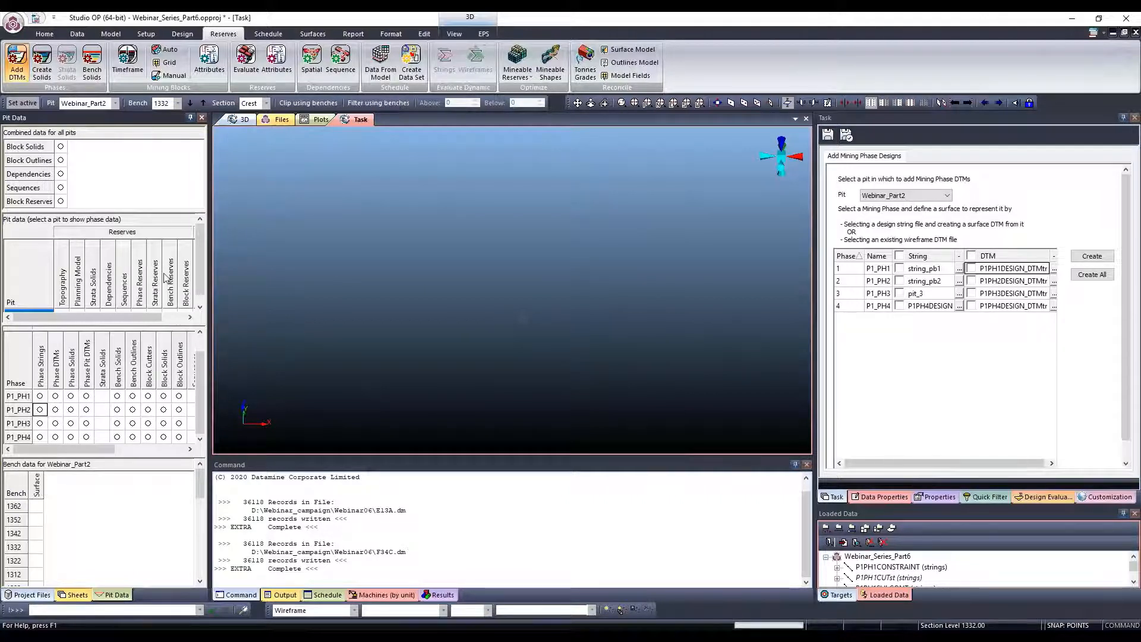
pyautogui.scroll(-1, 167, 278)
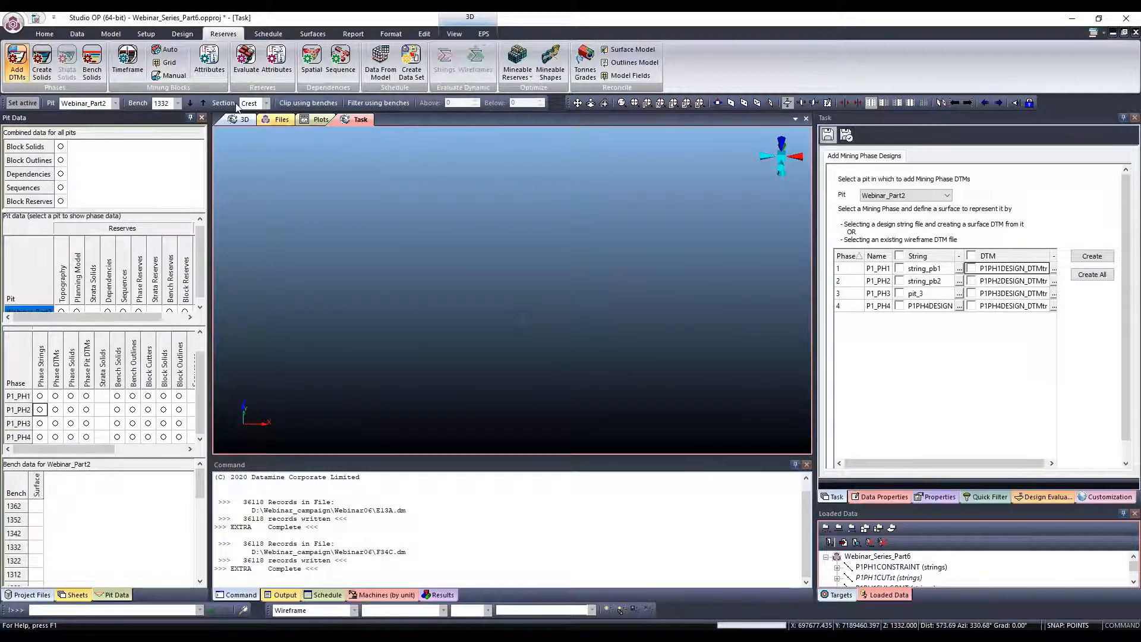
# Open the mining phase solids creation task and display the design DTM and phase solid of P1_PH1
pyautogui.click(49, 70)
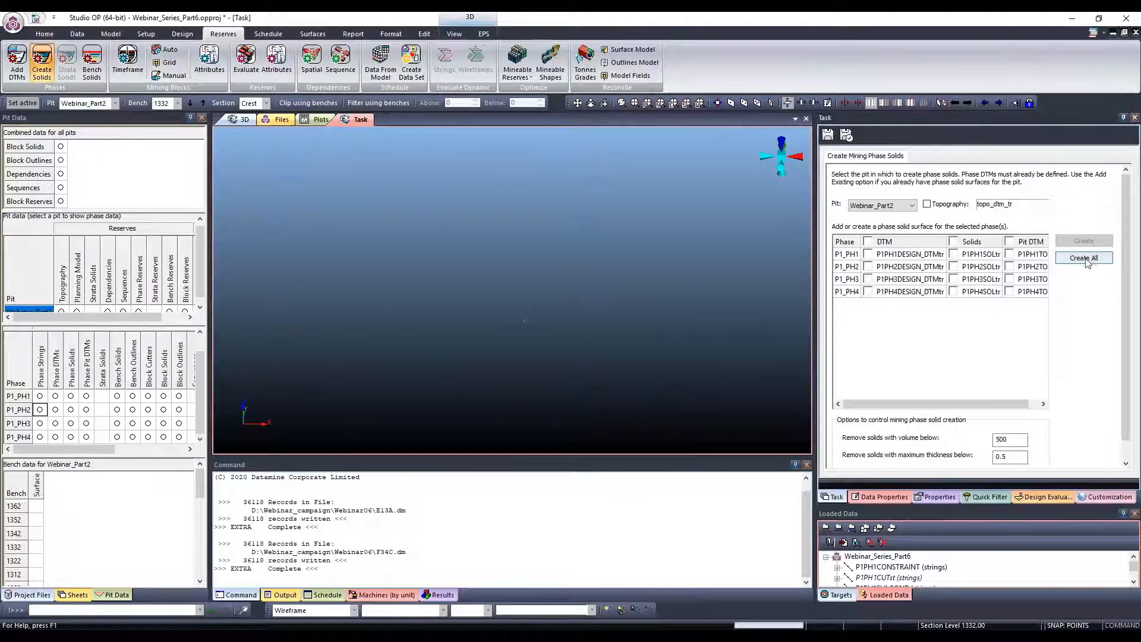
pyautogui.click(867, 254)
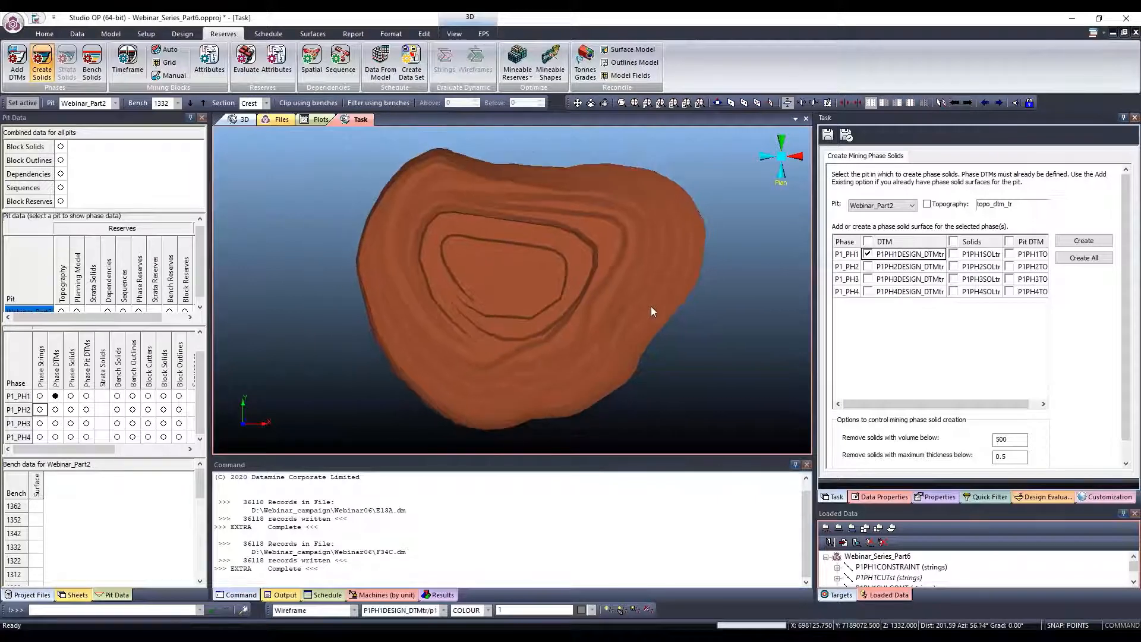
pyautogui.keyDown('shift'); pyautogui.moveTo(646, 287); pyautogui.dragTo(647, 267); pyautogui.keyUp('shift')
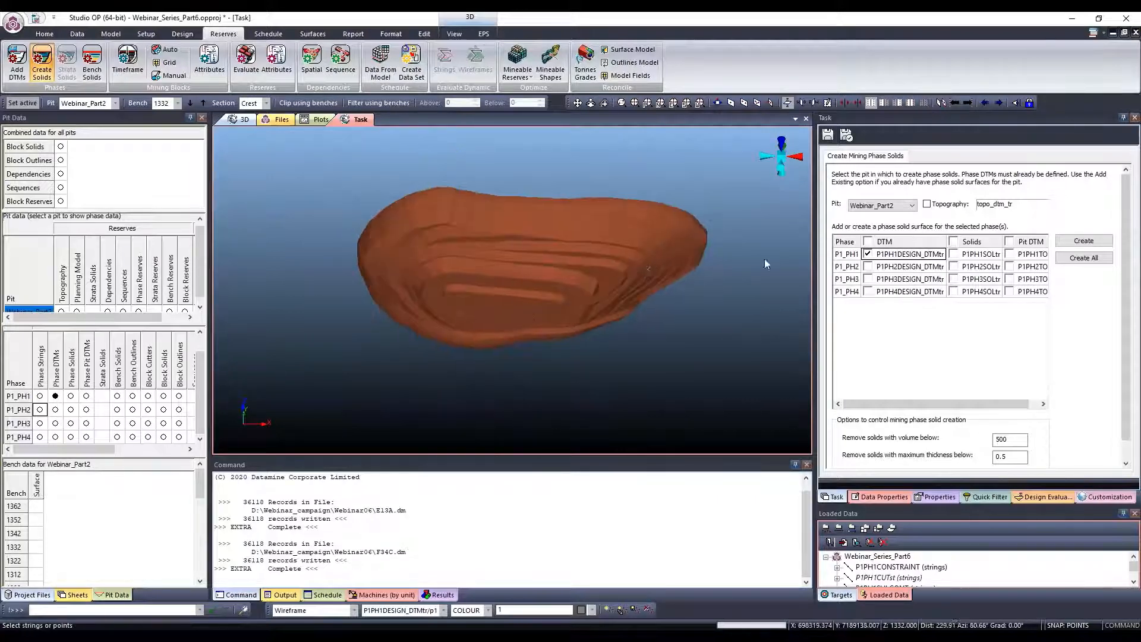
pyautogui.click(953, 255)
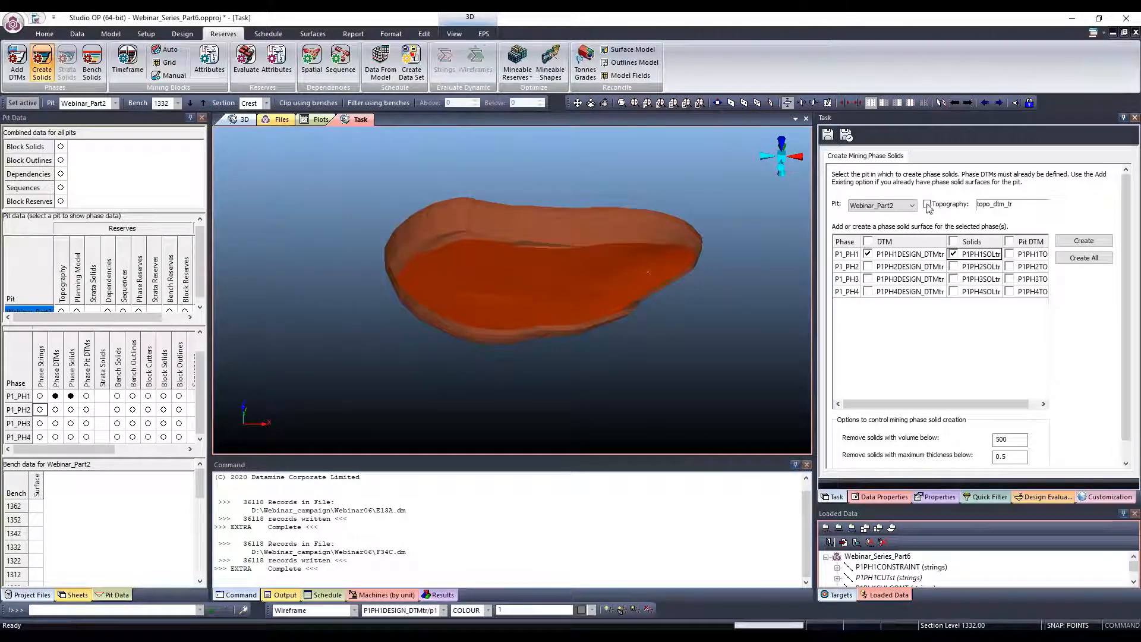
pyautogui.moveTo(756, 275); pyautogui.dragTo(698, 286)
# Hide the P1_PH1 design DTM and solid, and display its pit DTM on its own
pyautogui.click(954, 255)
pyautogui.click(1010, 254)
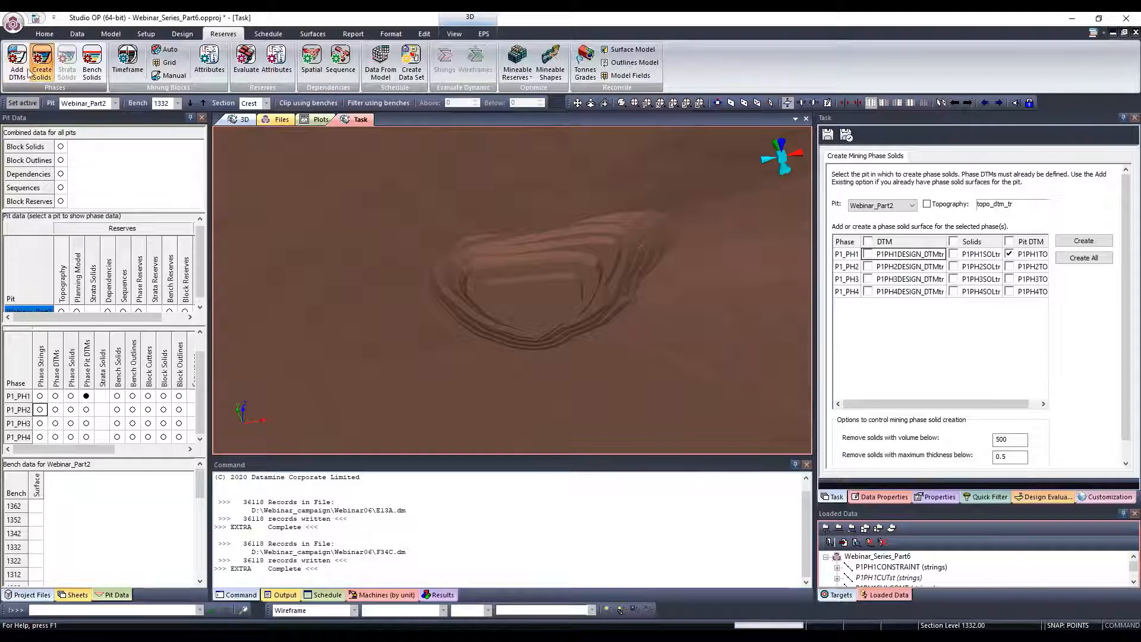
pyautogui.scroll(-2, 665, 281)
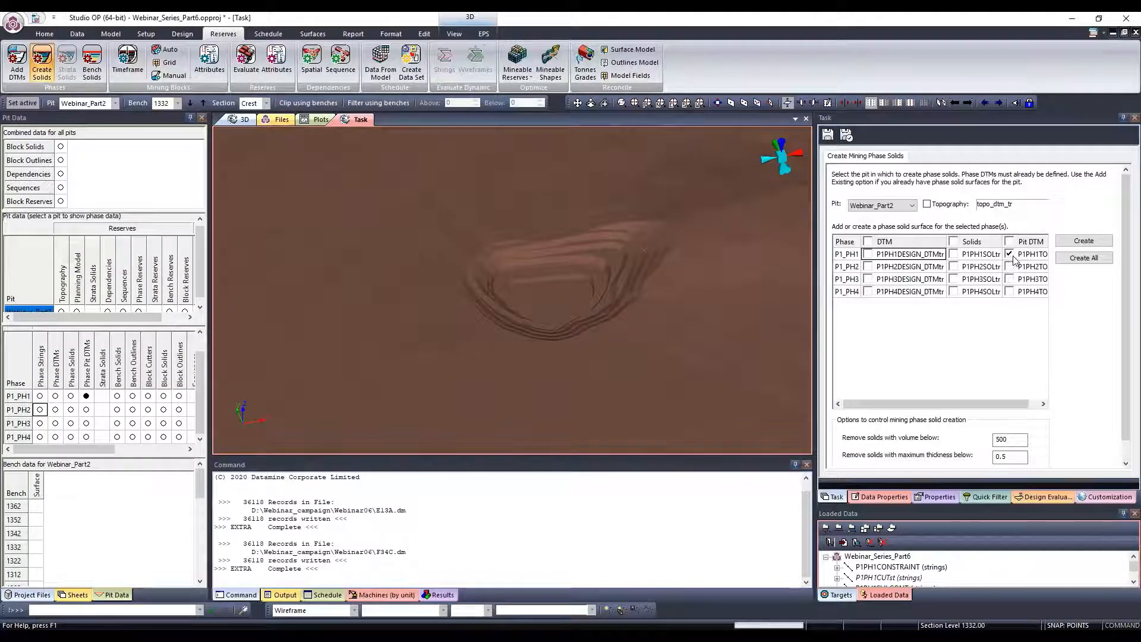
pyautogui.scroll(-1, 576, 329)
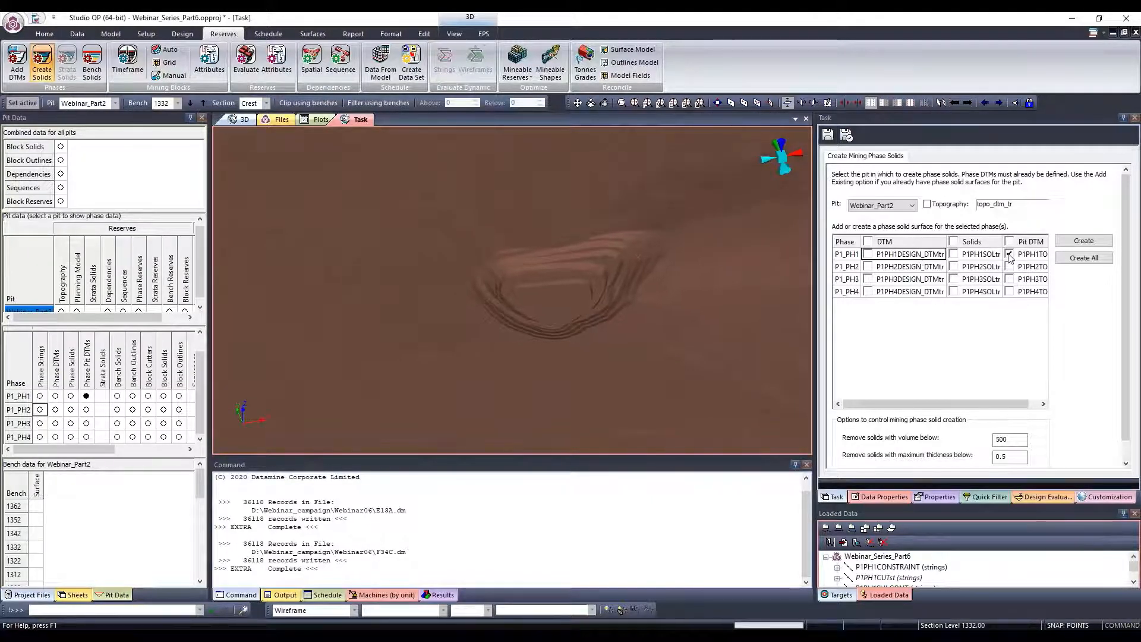
# Replace the displayed pit DTM with the phase solids of P1_PH1, P1_PH2 and P1_PH3, and inspect them together
pyautogui.click(953, 266)
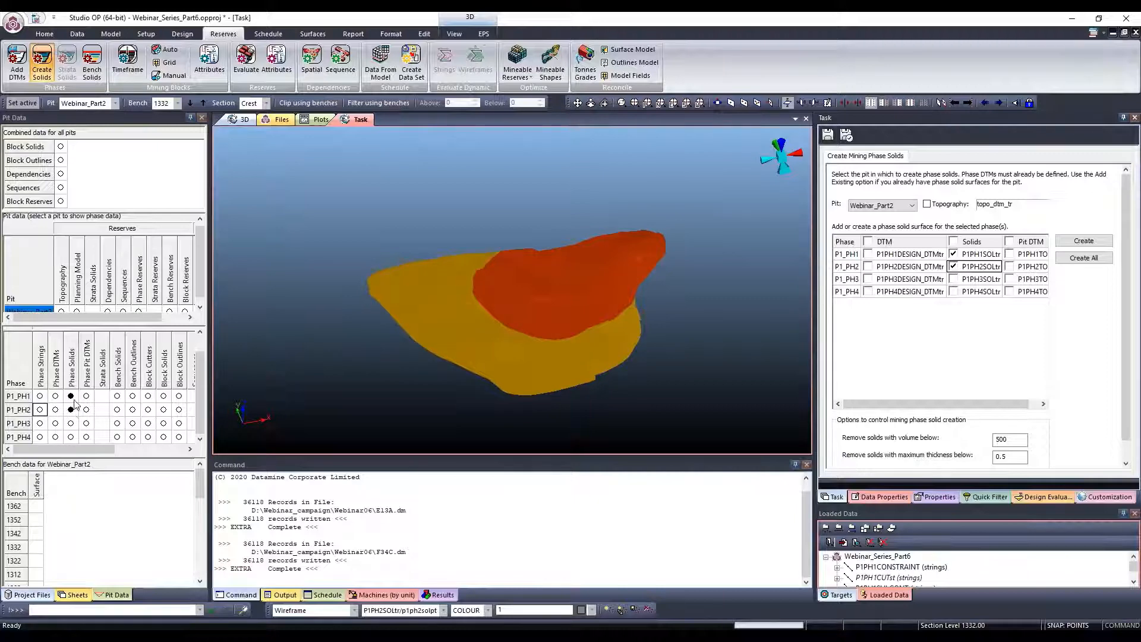
pyautogui.click(953, 279)
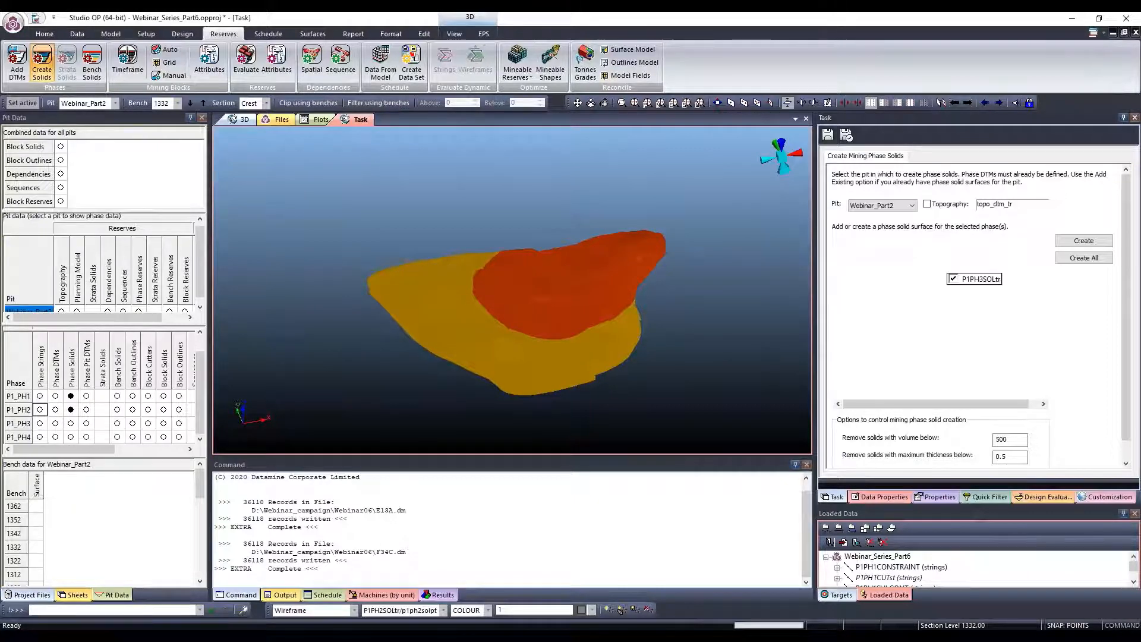
pyautogui.moveTo(548, 381); pyautogui.dragTo(515, 364)
# Open the mining phase bench solids creation task and display the bench solids of P1_PH1
pyautogui.click(115, 103)
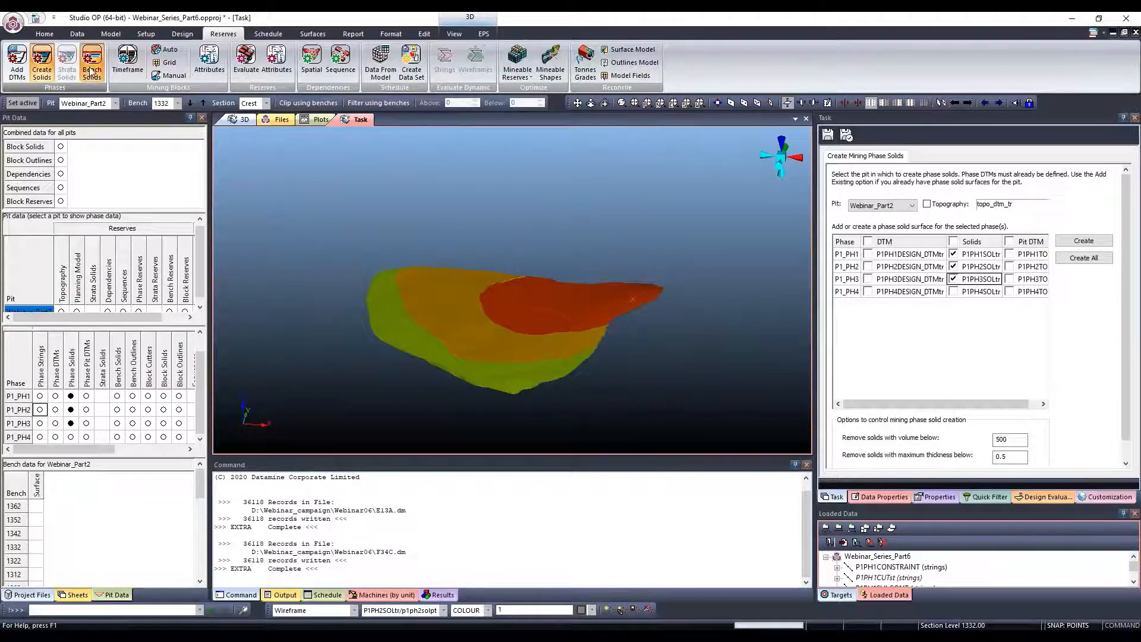
pyautogui.click(83, 72)
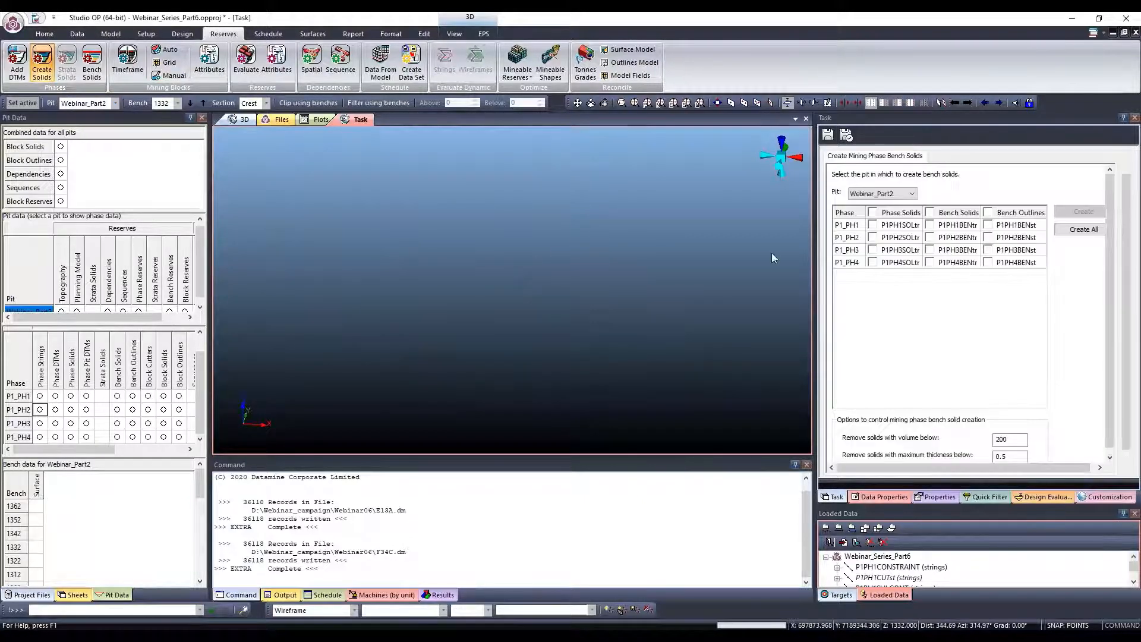
pyautogui.click(930, 225)
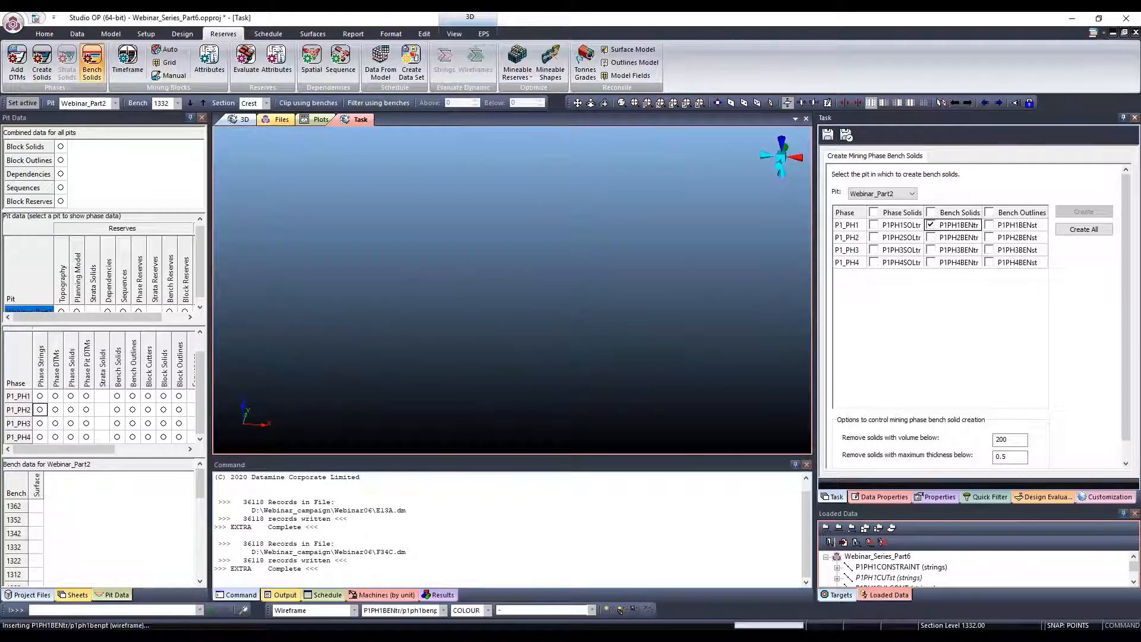
# Display the P1_PH2 bench solids together with those of P1_PH1, and query a bench solid dynamically
pyautogui.click(931, 238)
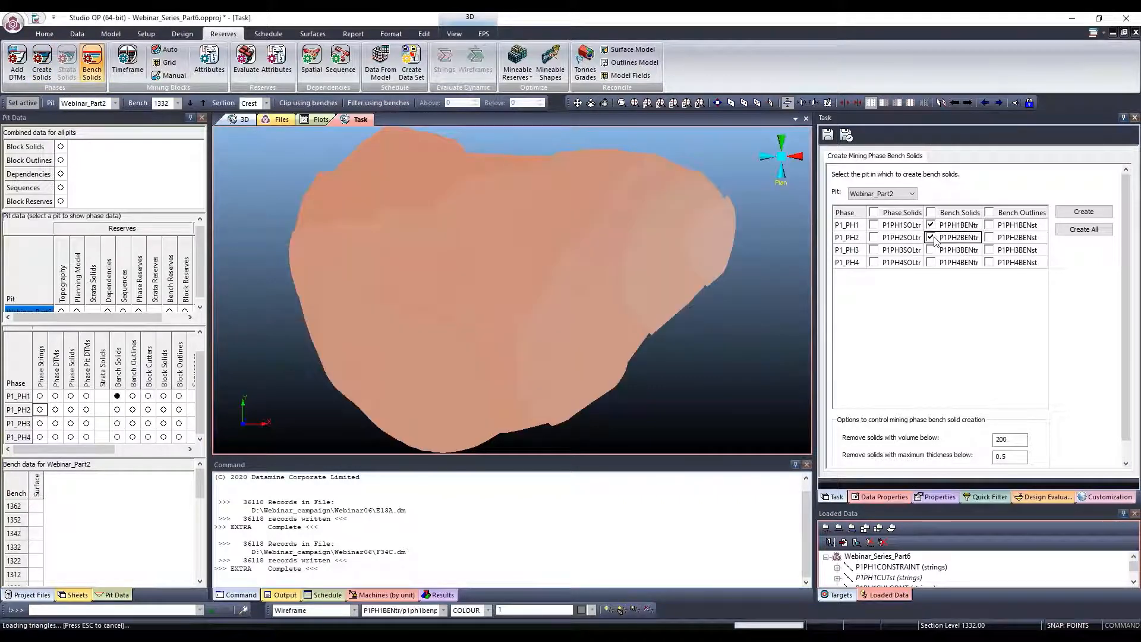
pyautogui.keyDown('shift'); pyautogui.moveTo(479, 401); pyautogui.dragTo(355, 368); pyautogui.keyUp('shift')
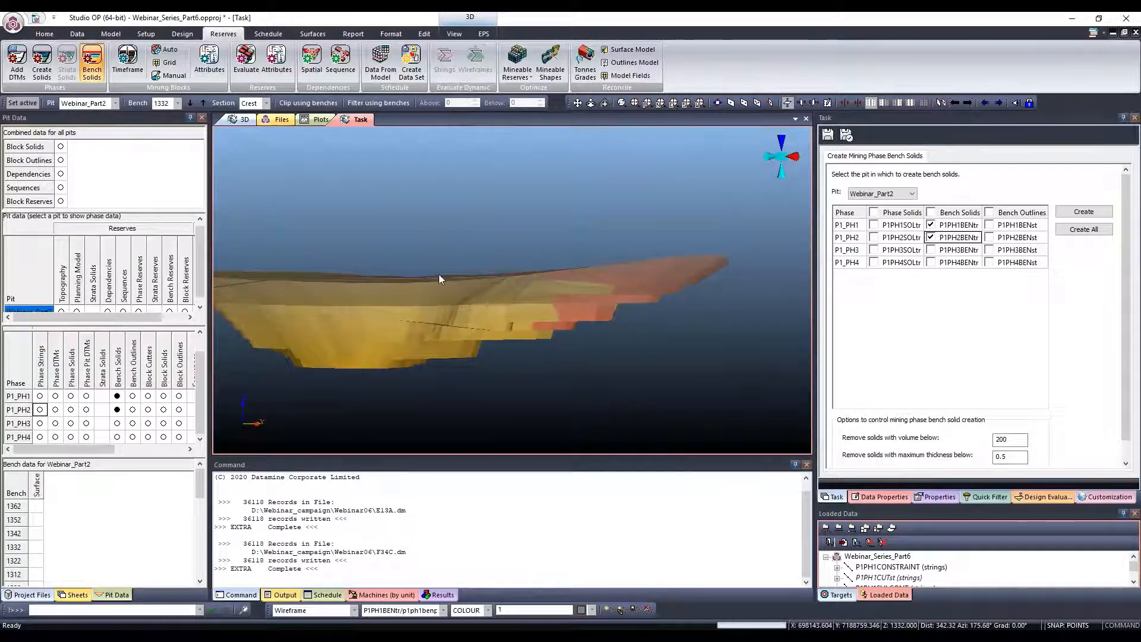
pyautogui.click(44, 34)
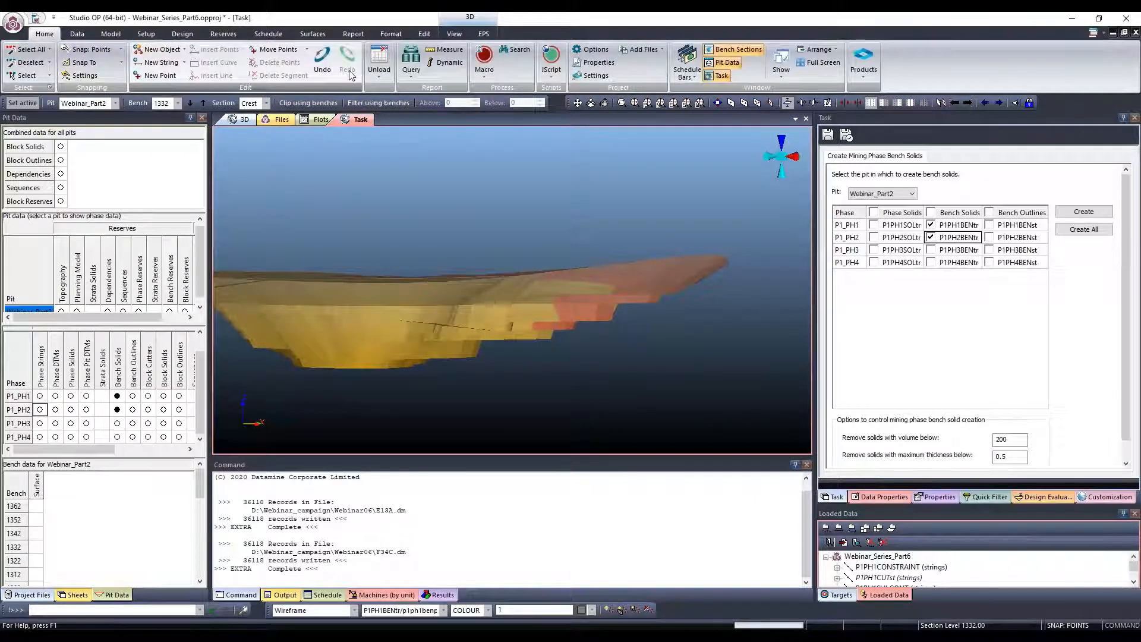
pyautogui.click(455, 64)
pyautogui.click(586, 317)
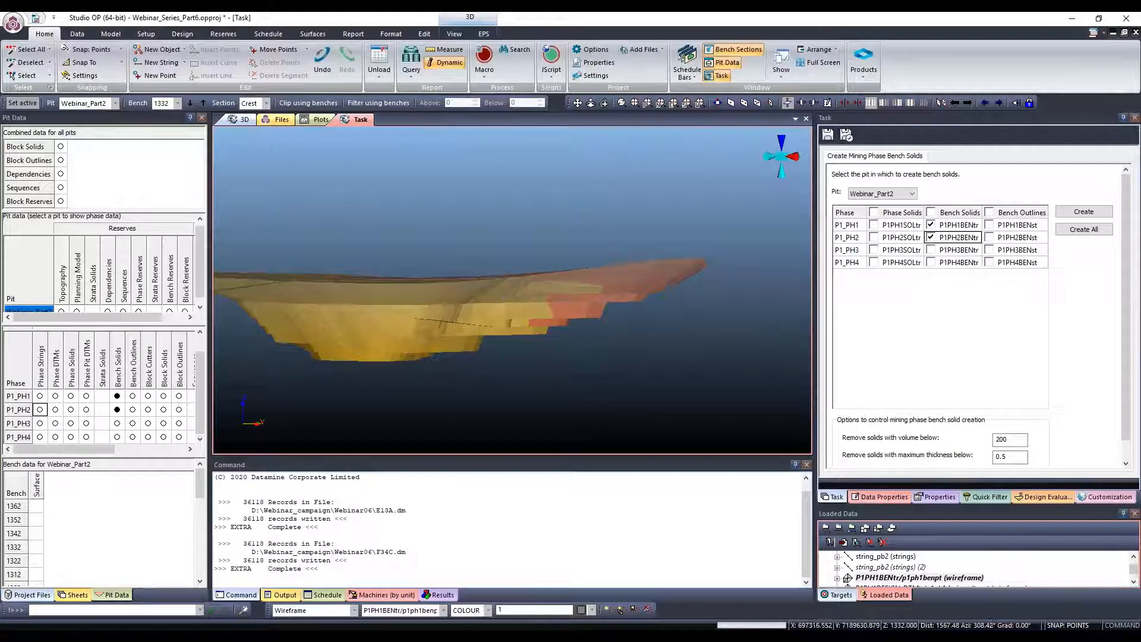
pyautogui.moveTo(484, 263); pyautogui.dragTo(330, 234)
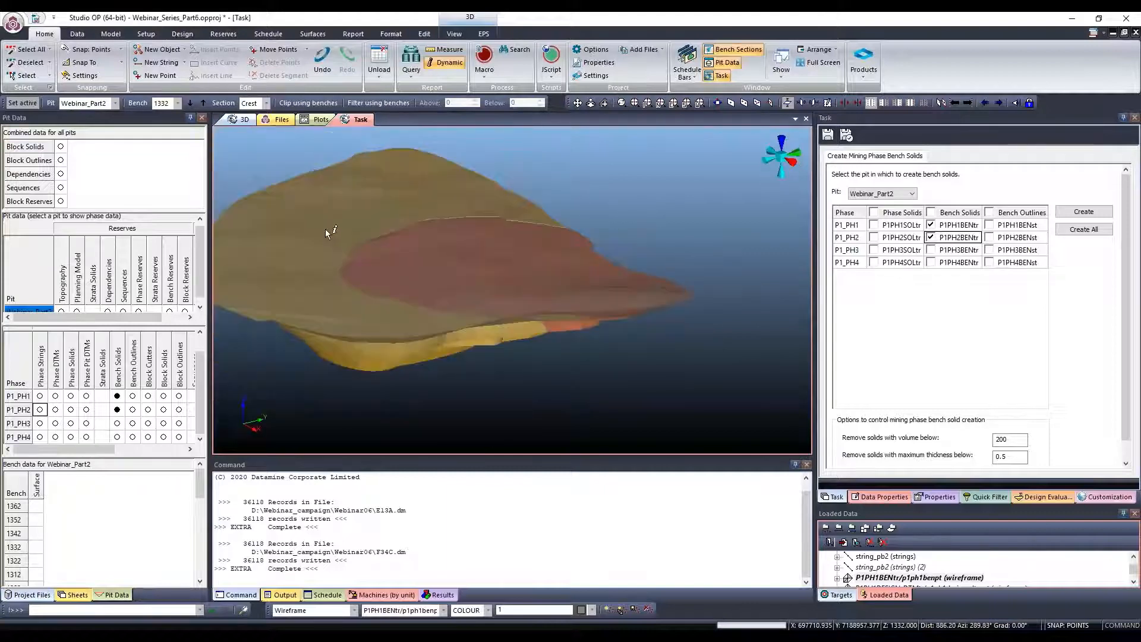
# Open the scheduling timeframe task and check the split options available for the 12-month period
pyautogui.click(224, 34)
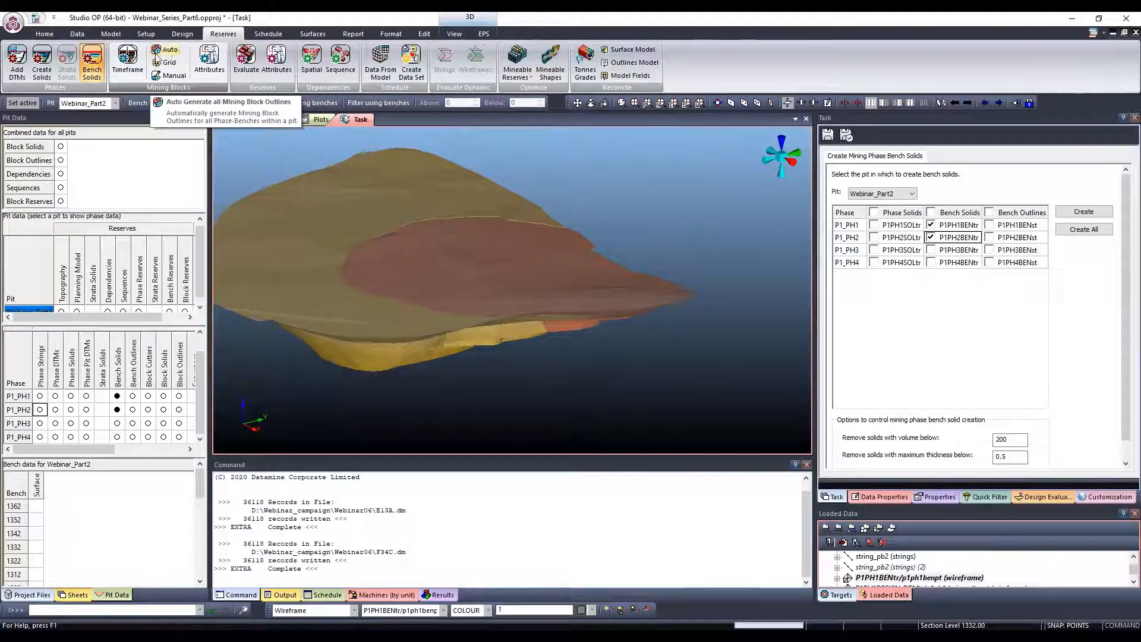
pyautogui.click(129, 58)
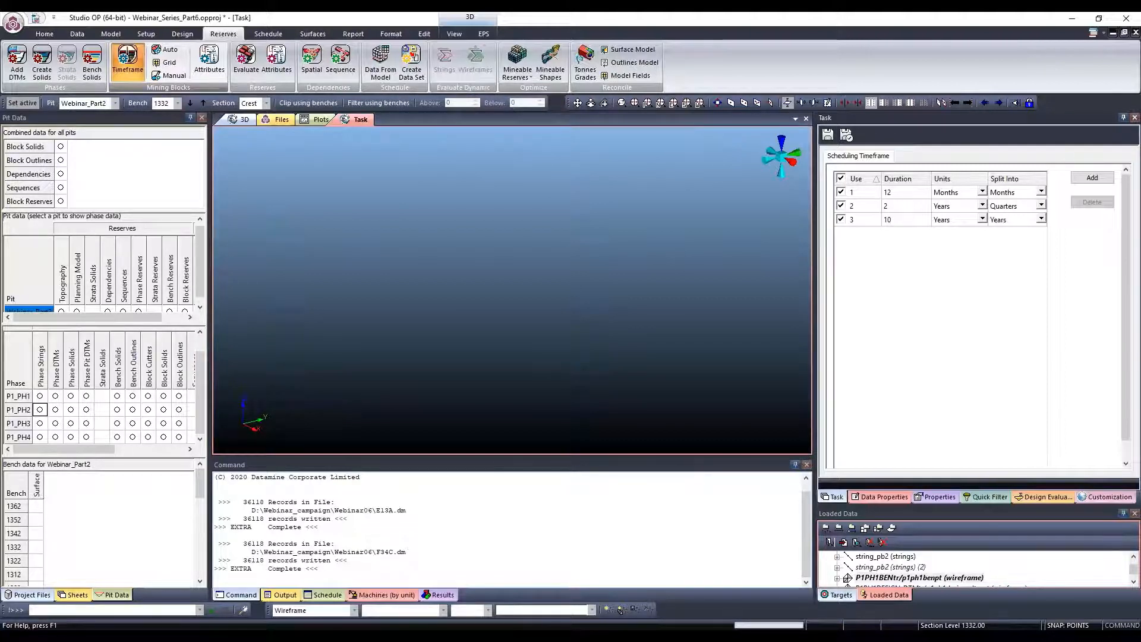
pyautogui.click(1038, 193)
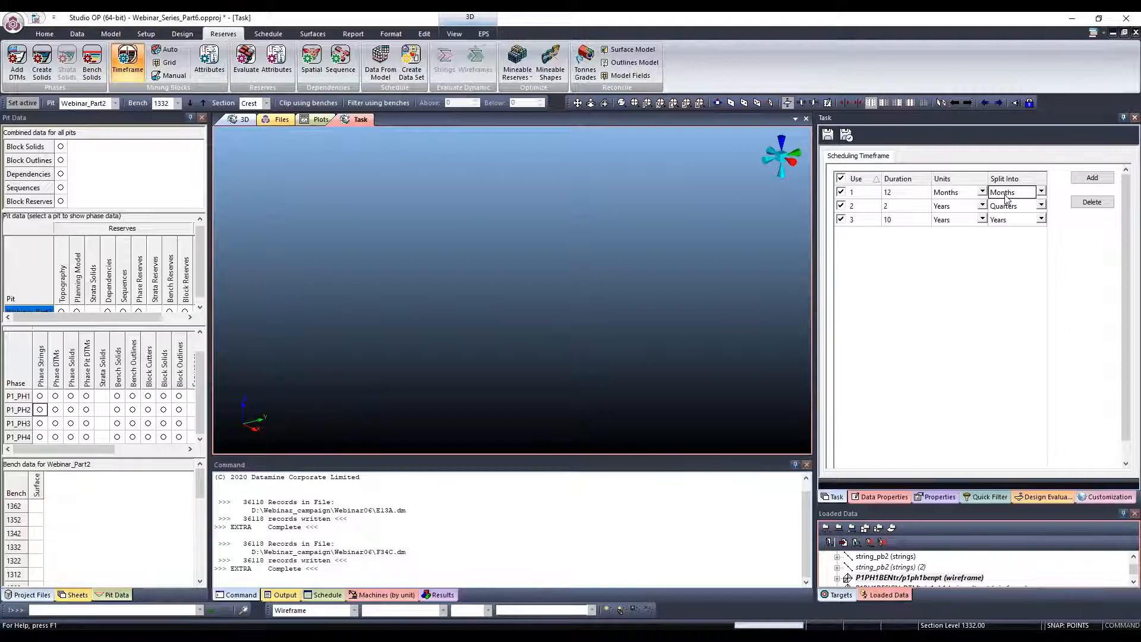
pyautogui.click(1041, 193)
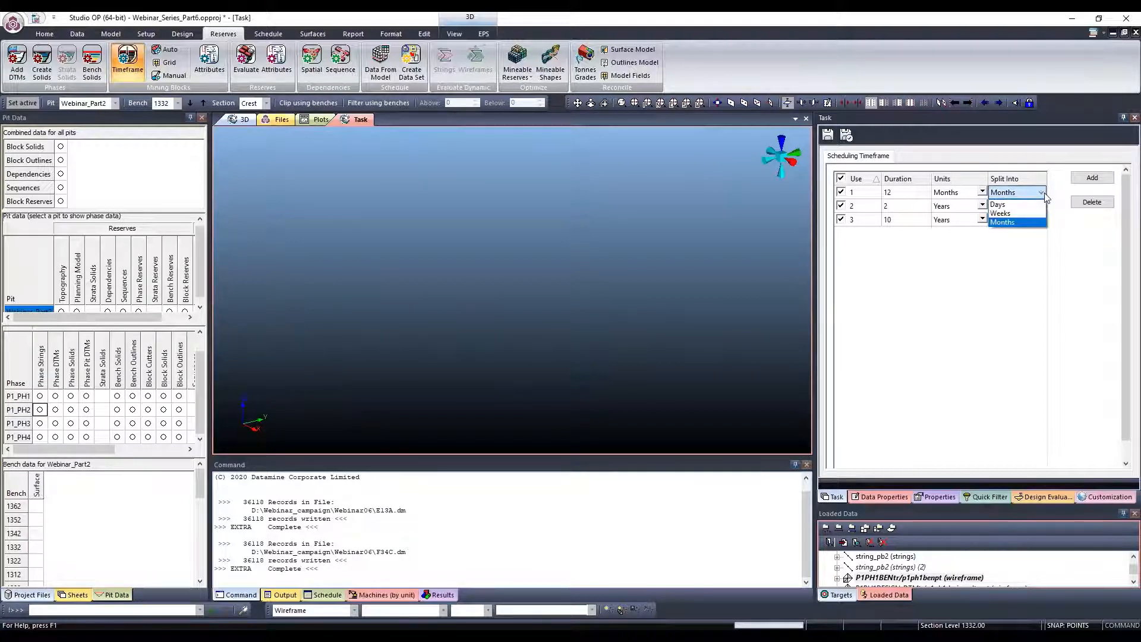
pyautogui.click(1044, 196)
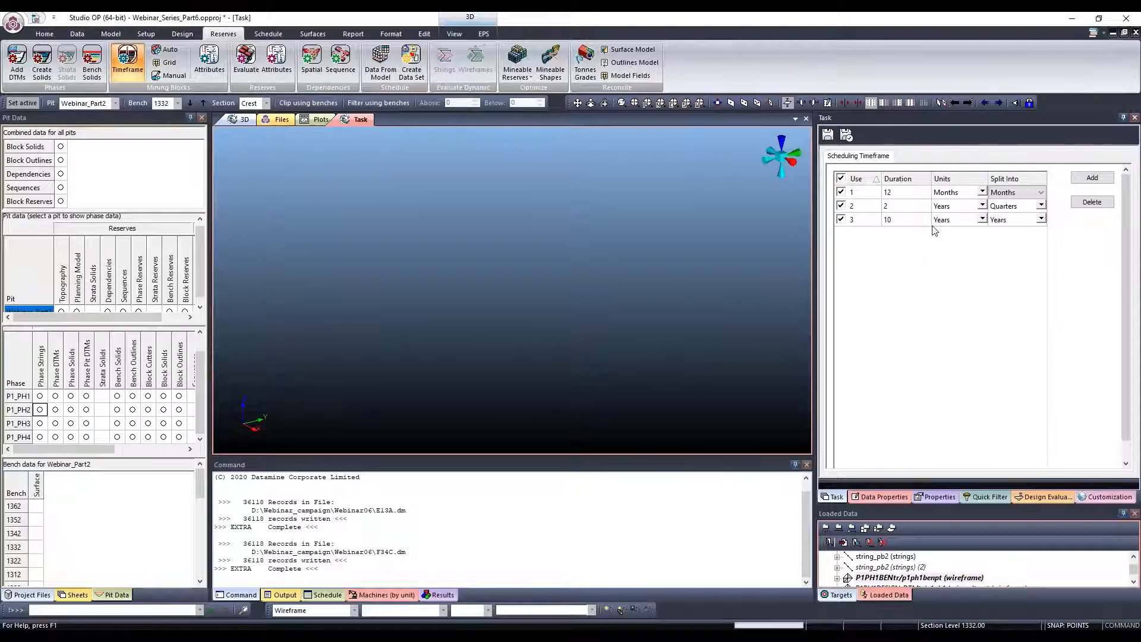
# Open the automatic mining block creation task for Webinar_Part2 and hide the existing block solids and outlines
pyautogui.click(172, 50)
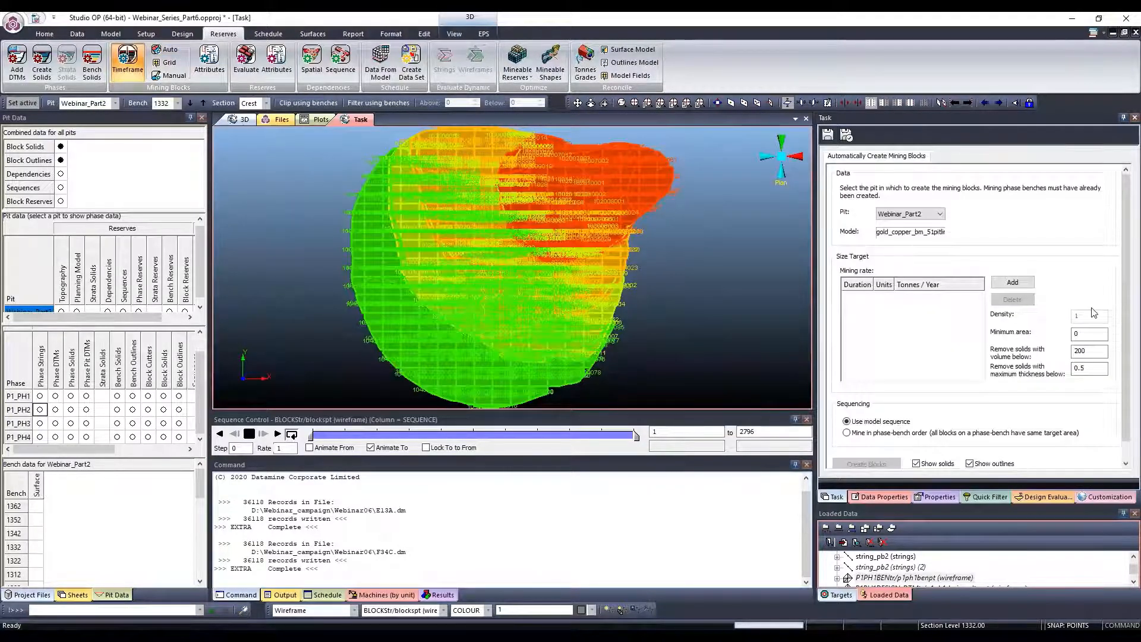
pyautogui.scroll(-1, 1093, 312)
pyautogui.click(970, 446)
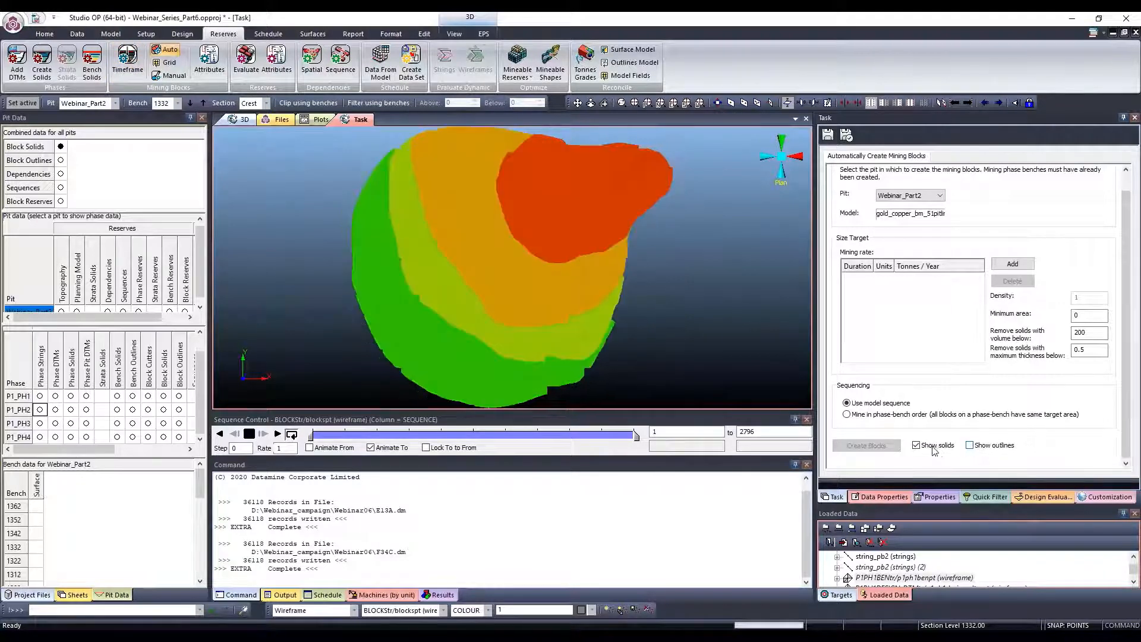
pyautogui.click(916, 445)
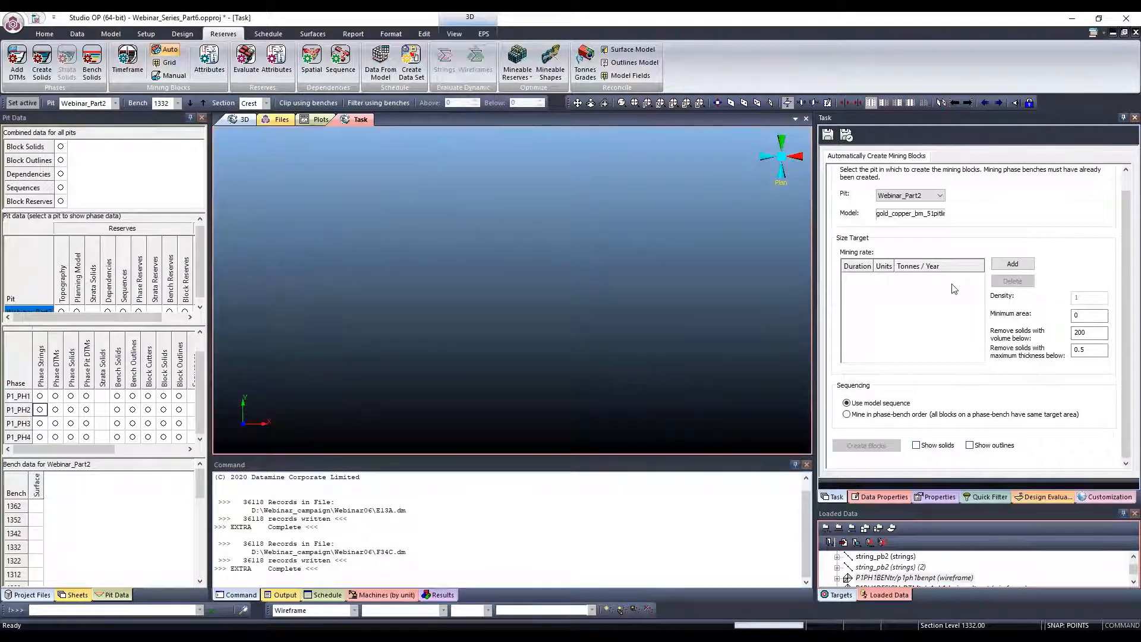
# Add a mining rate of 1,000,000 tonnes per year for 1 year and generate the mining blocks using the model sequence
pyautogui.click(1016, 264)
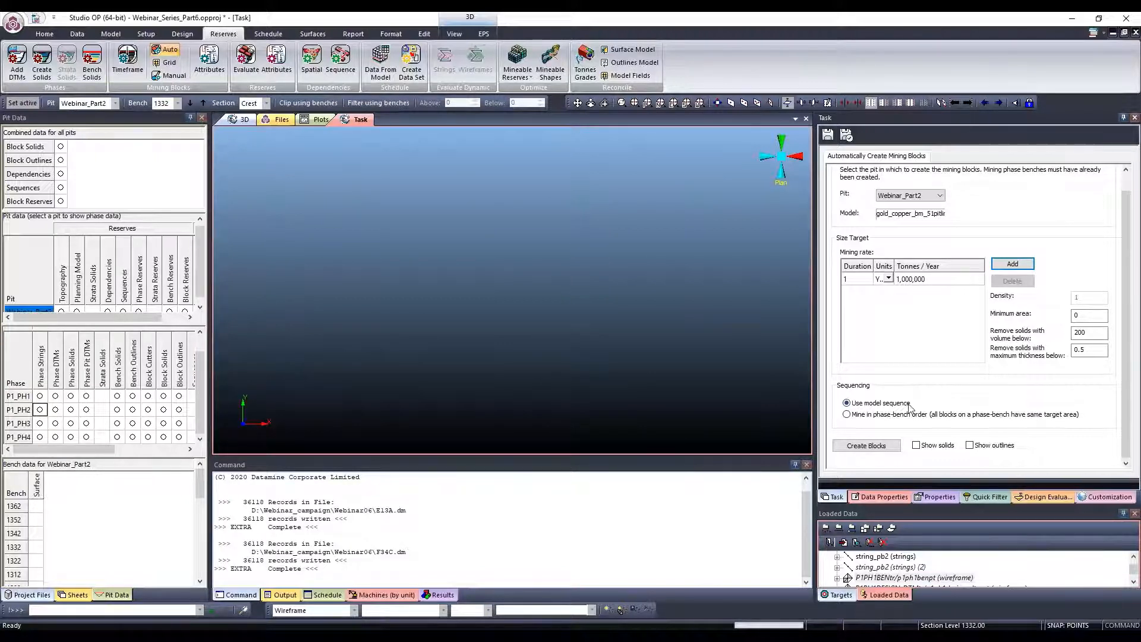
pyautogui.click(866, 446)
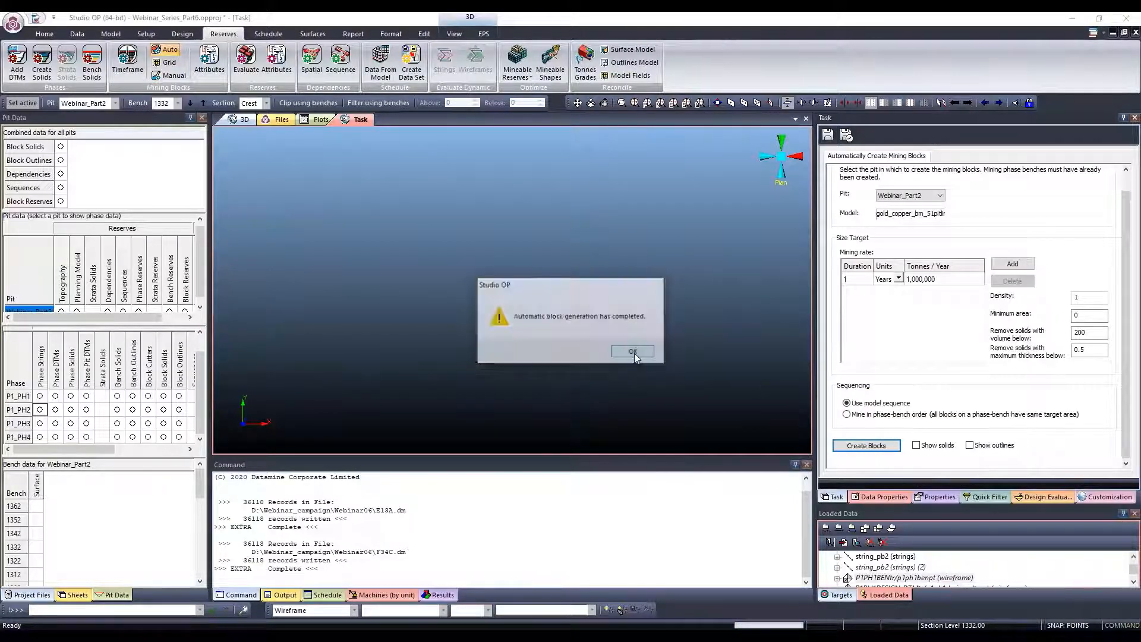
pyautogui.click(633, 352)
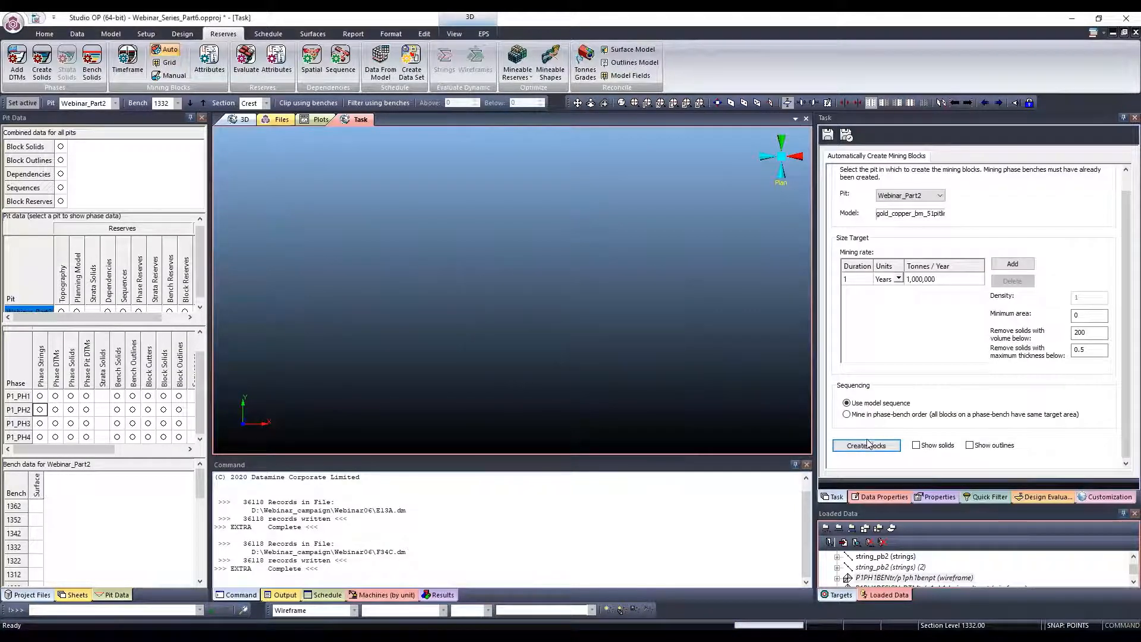
# Display the generated block solids and outlines, and inspect them in 3D along with the start of the sequence range
pyautogui.click(917, 446)
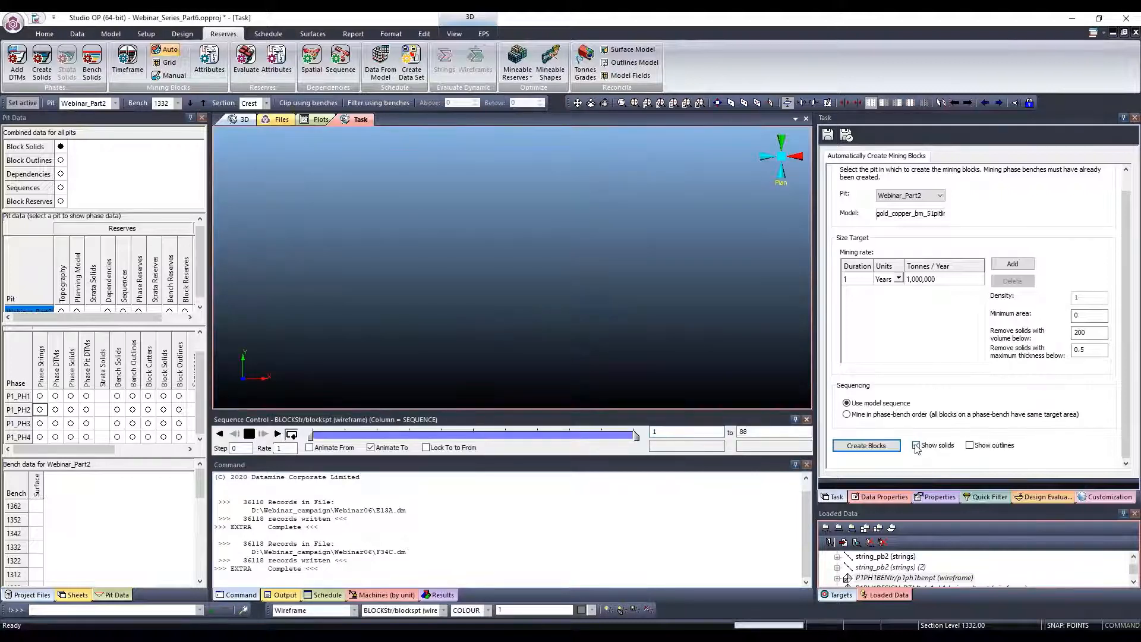
pyautogui.click(970, 446)
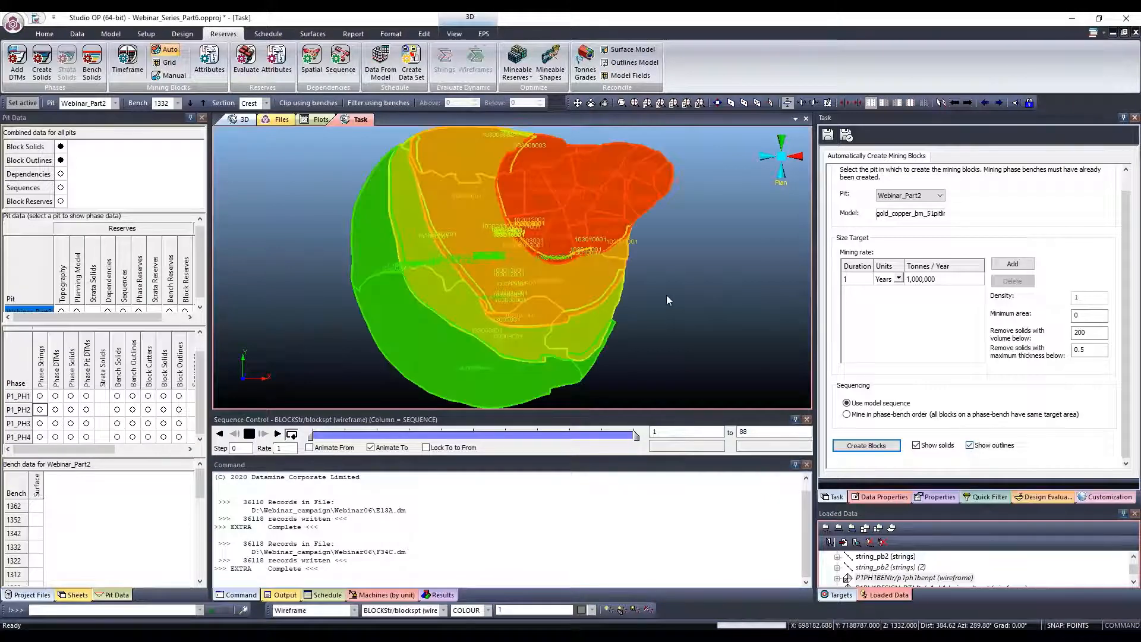
pyautogui.scroll(-1, 667, 296)
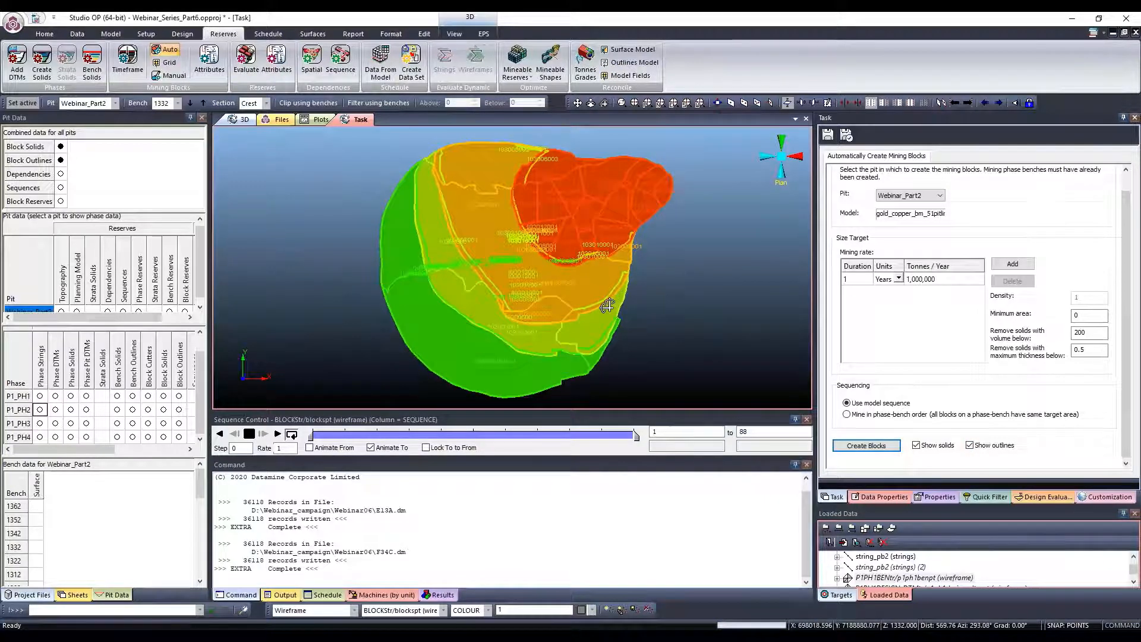
pyautogui.moveTo(606, 306); pyautogui.dragTo(660, 337)
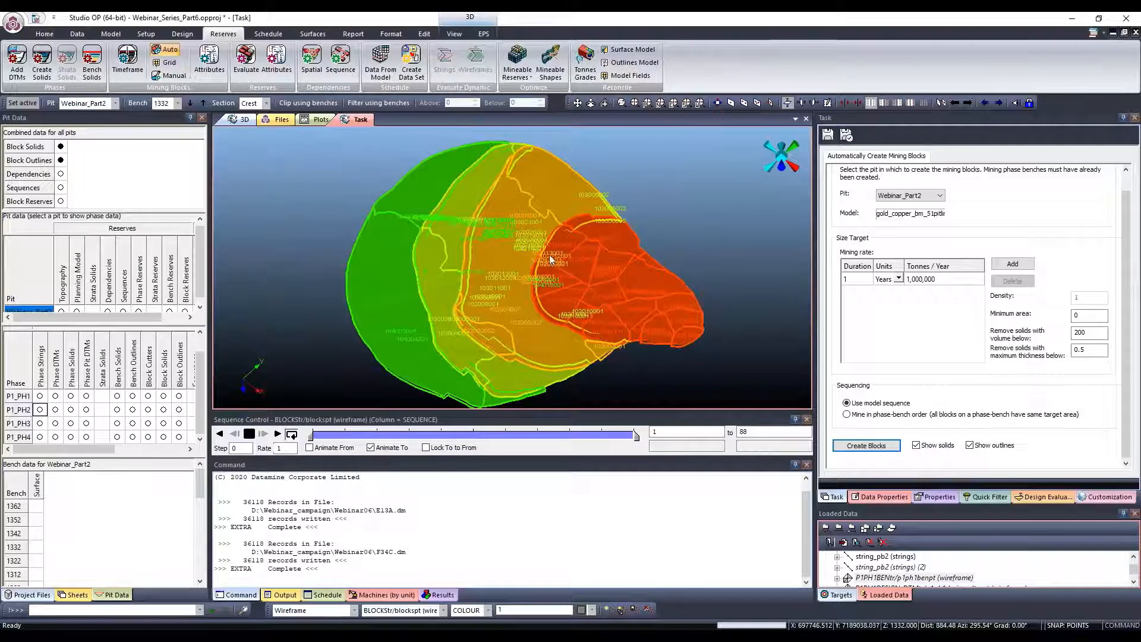
pyautogui.moveTo(313, 440)
pyautogui.mouseDown()
pyautogui.moveTo(411, 441)
pyautogui.moveTo(310, 439)
pyautogui.mouseUp()
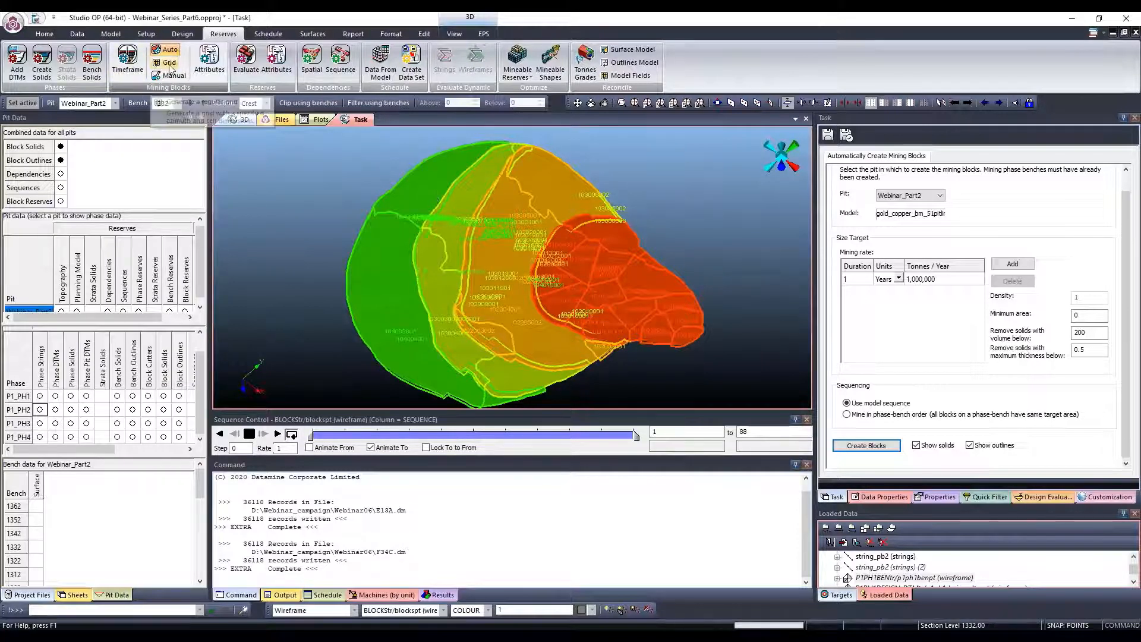
# Open the mining block grid creation task without saving the outstanding changes of the automatic block task, and inspect its grid cutters
pyautogui.click(170, 64)
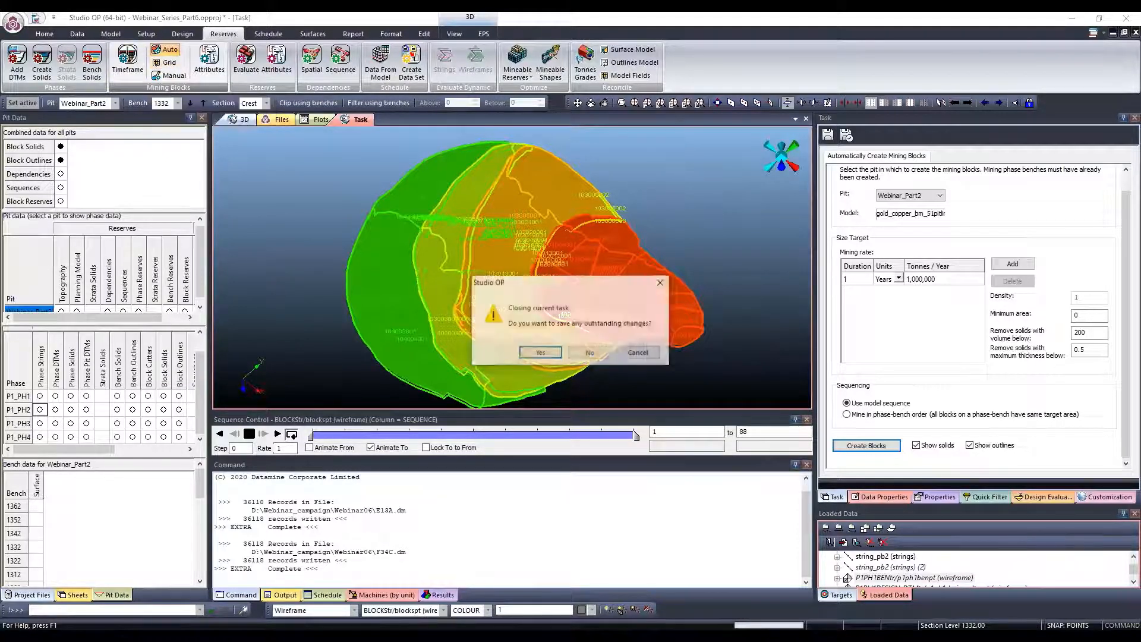
pyautogui.click(597, 355)
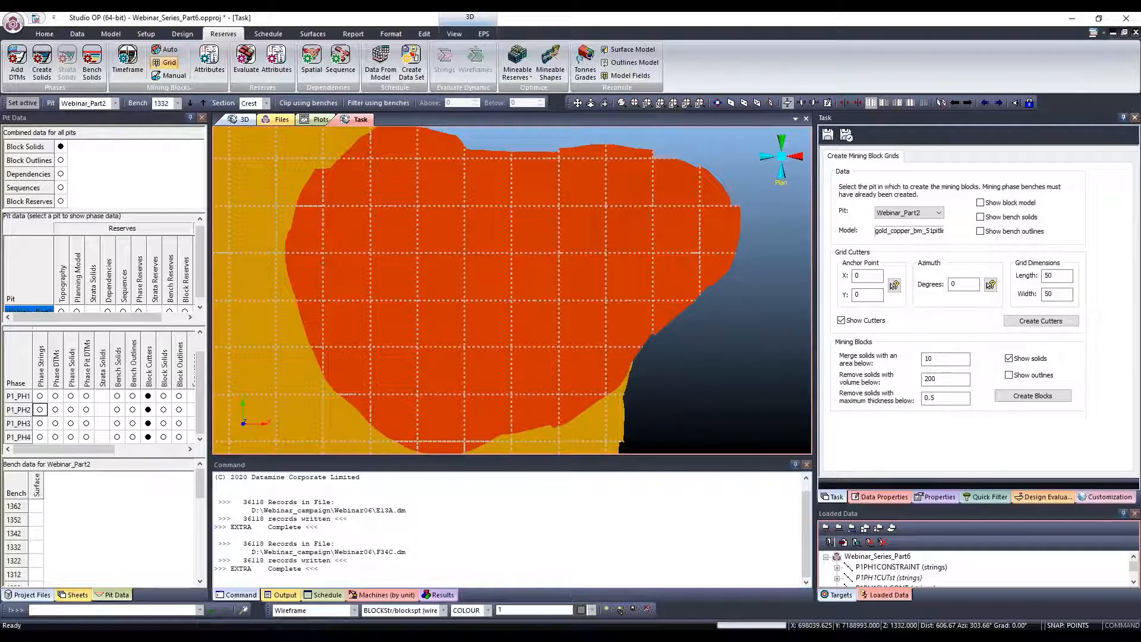
pyautogui.scroll(-4, 608, 358)
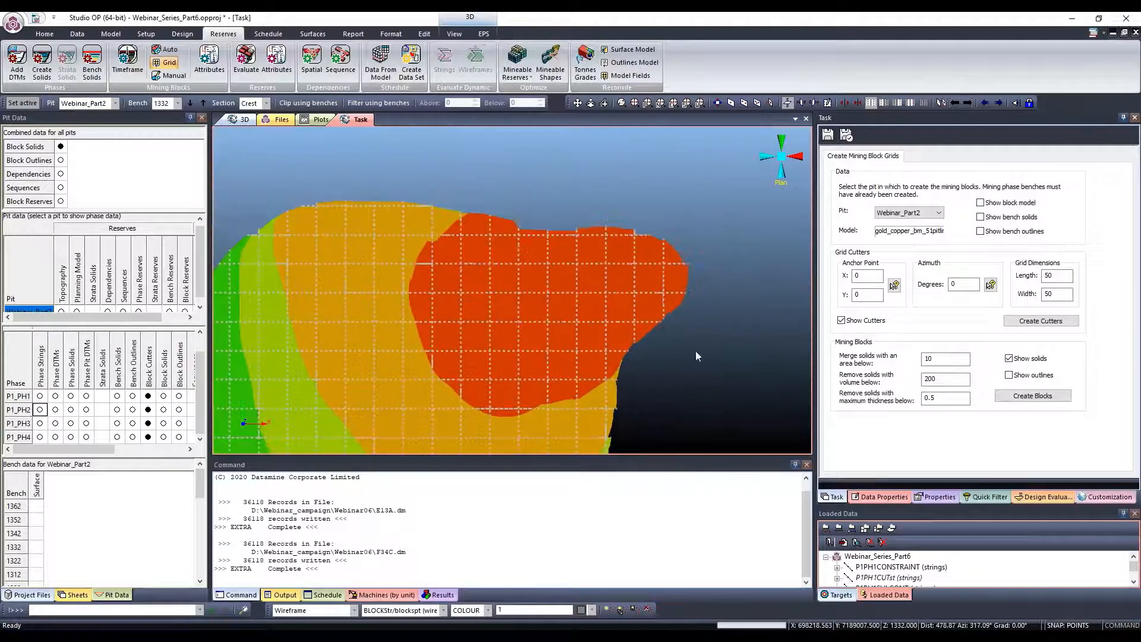
pyautogui.moveTo(693, 326); pyautogui.dragTo(726, 289, button='middle')
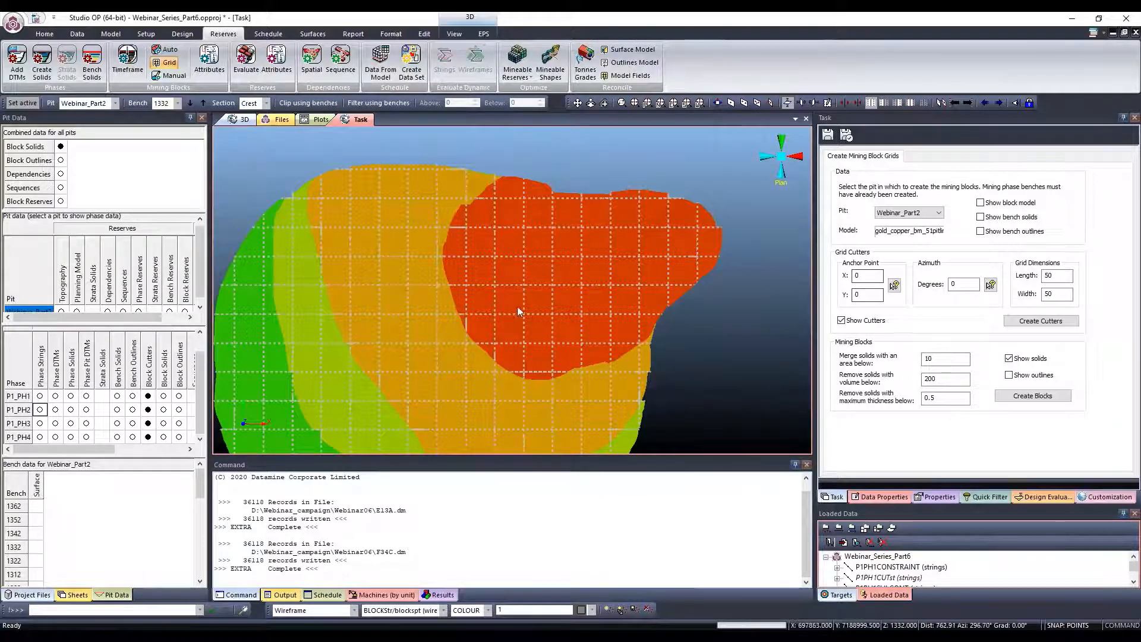
# Create grid cutters anchored at a point picked in the red phase, about X 698075.7, Y 7189121, with a 30-degree azimuth
pyautogui.doubleClick(856, 275)
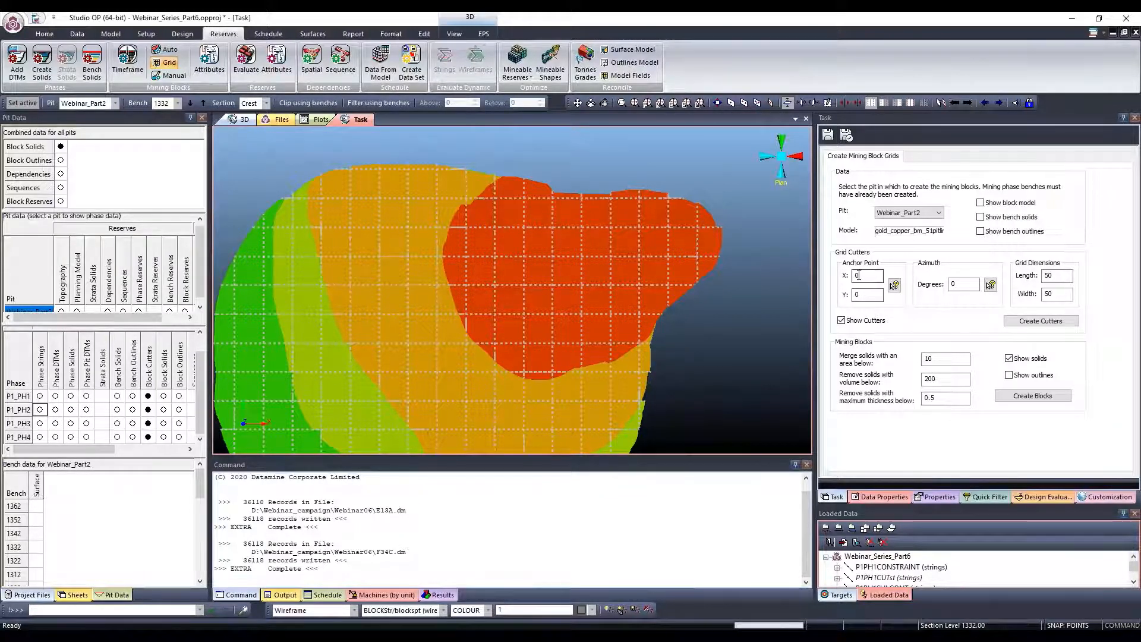
pyautogui.click(893, 285)
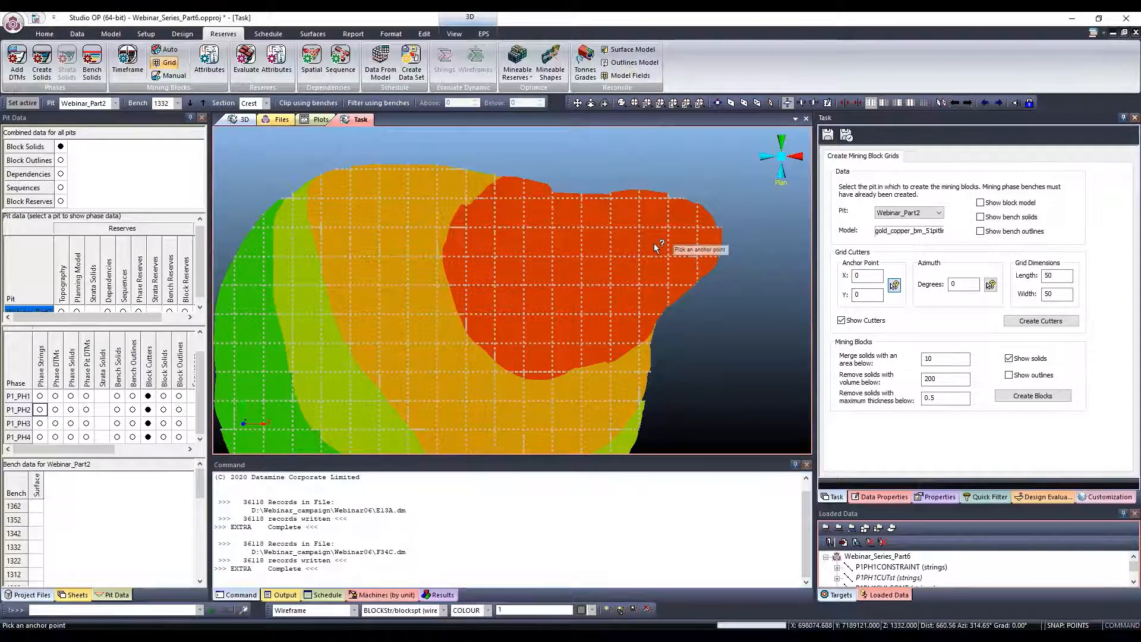
pyautogui.click(680, 256)
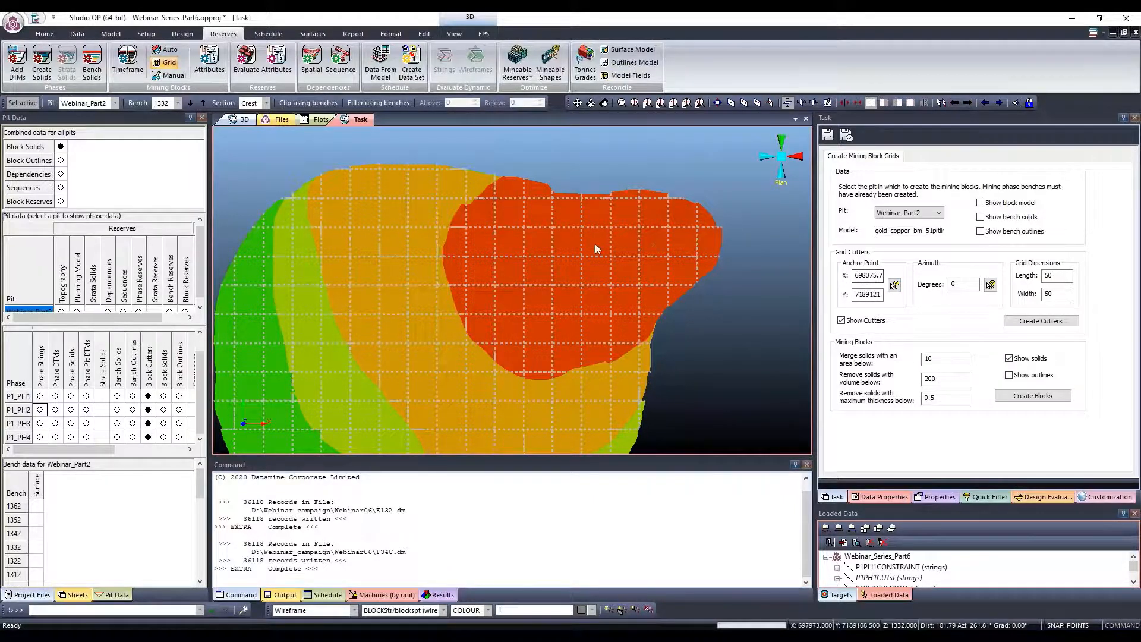
pyautogui.doubleClick(957, 284)
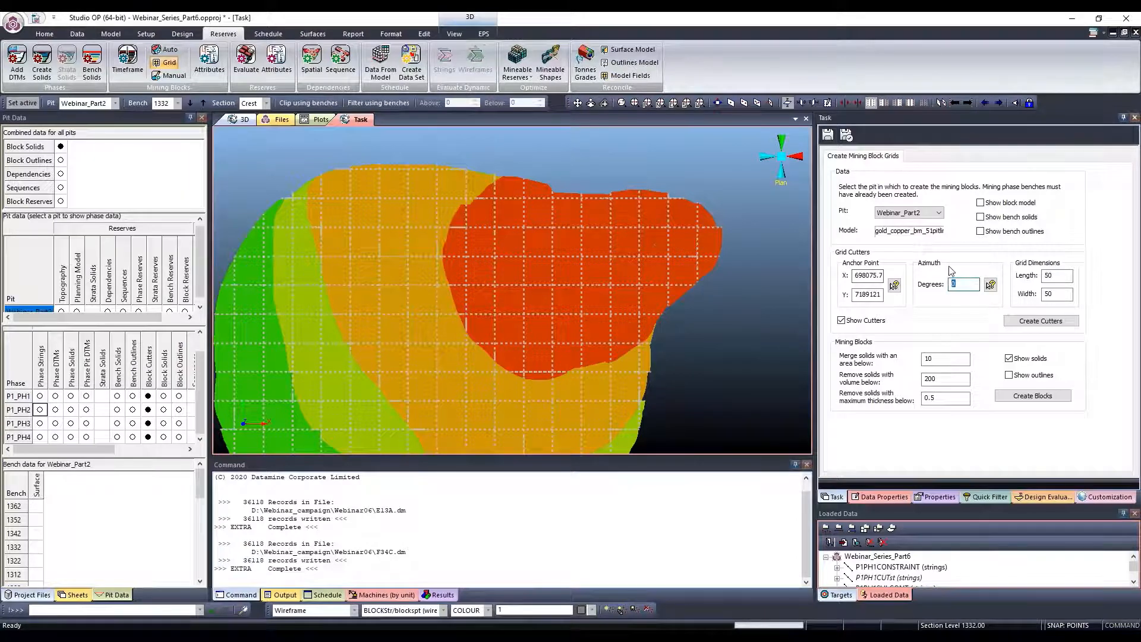
pyautogui.write('30')
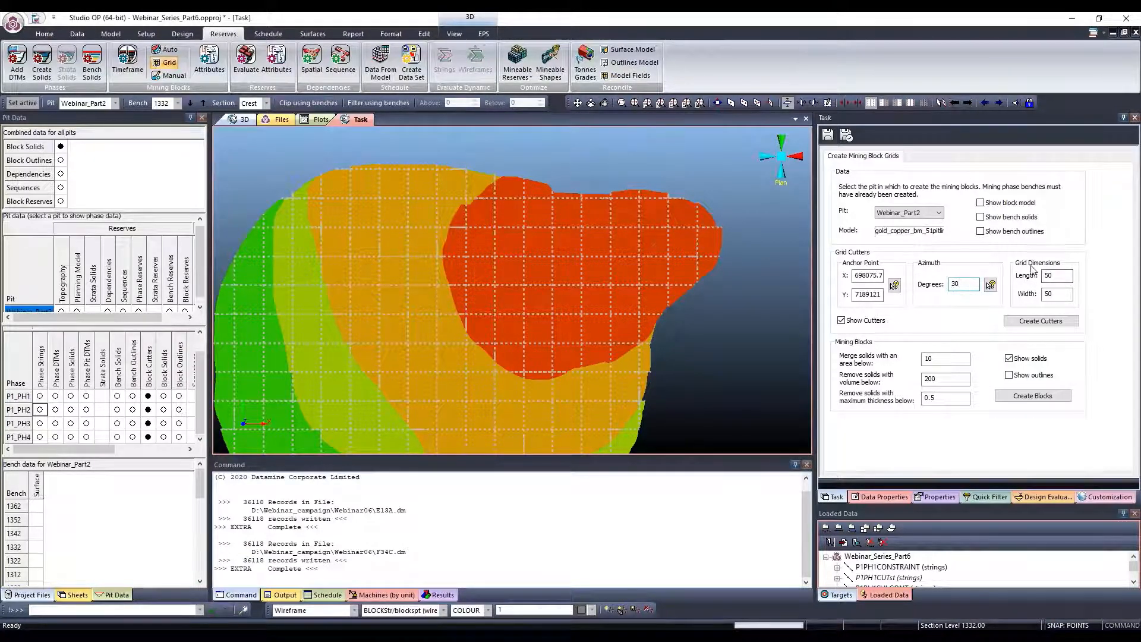
pyautogui.click(1061, 324)
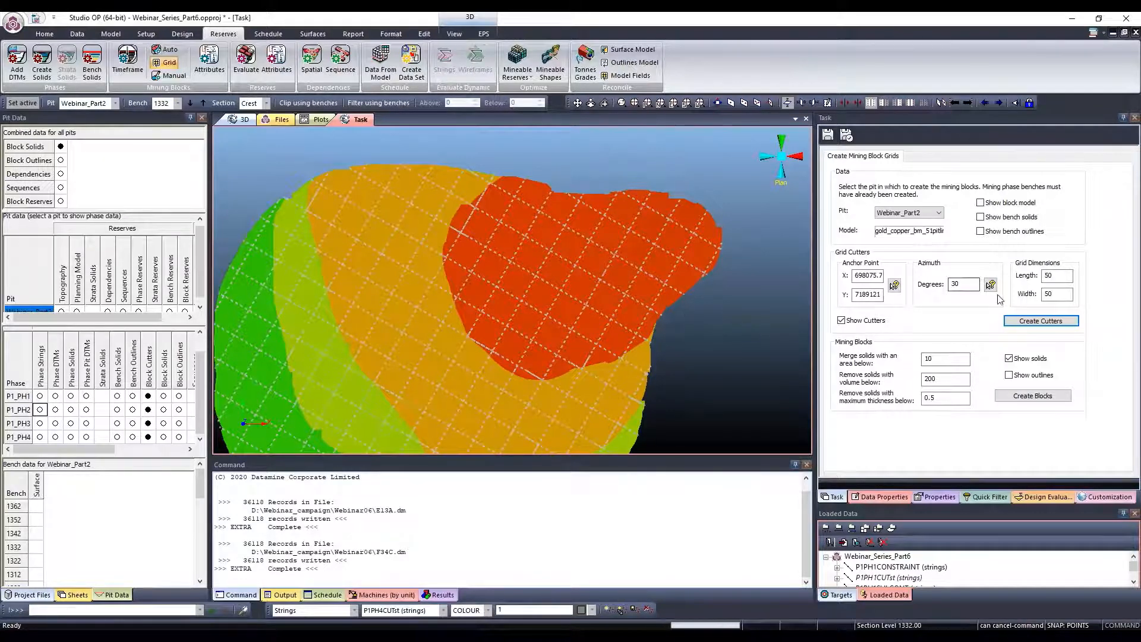
# Reset the grid anchor point to X 0, Y 0 and the azimuth to 0 degrees, and recreate the cutters
pyautogui.doubleClick(868, 276)
pyautogui.write('0')
pyautogui.press('Tab')
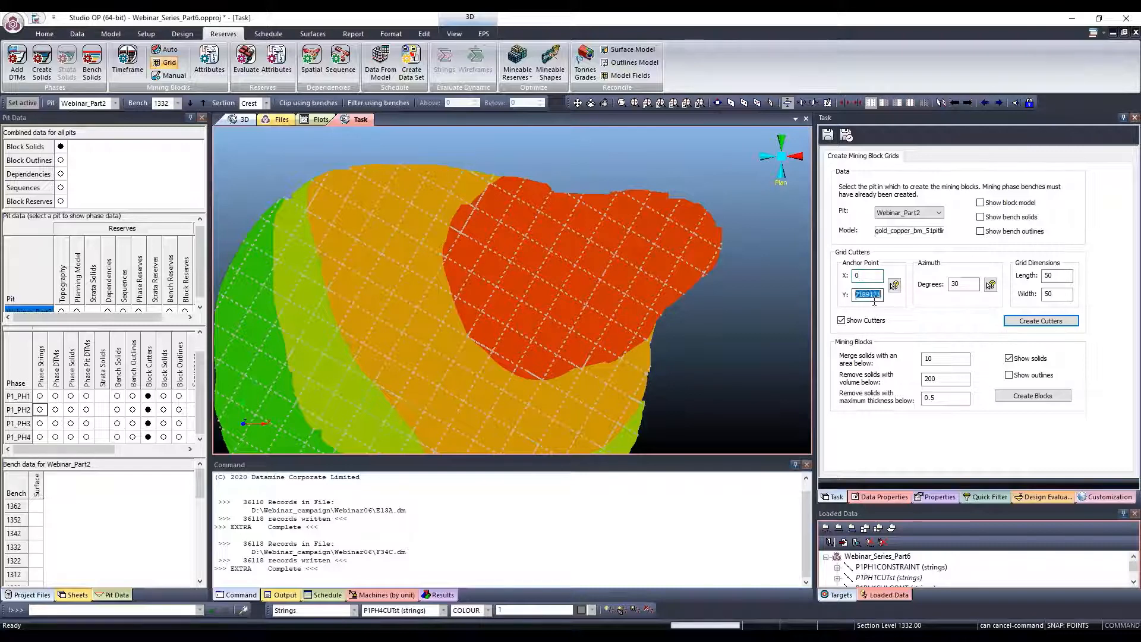
pyautogui.write('0')
pyautogui.press('Tab')
pyautogui.write('0')
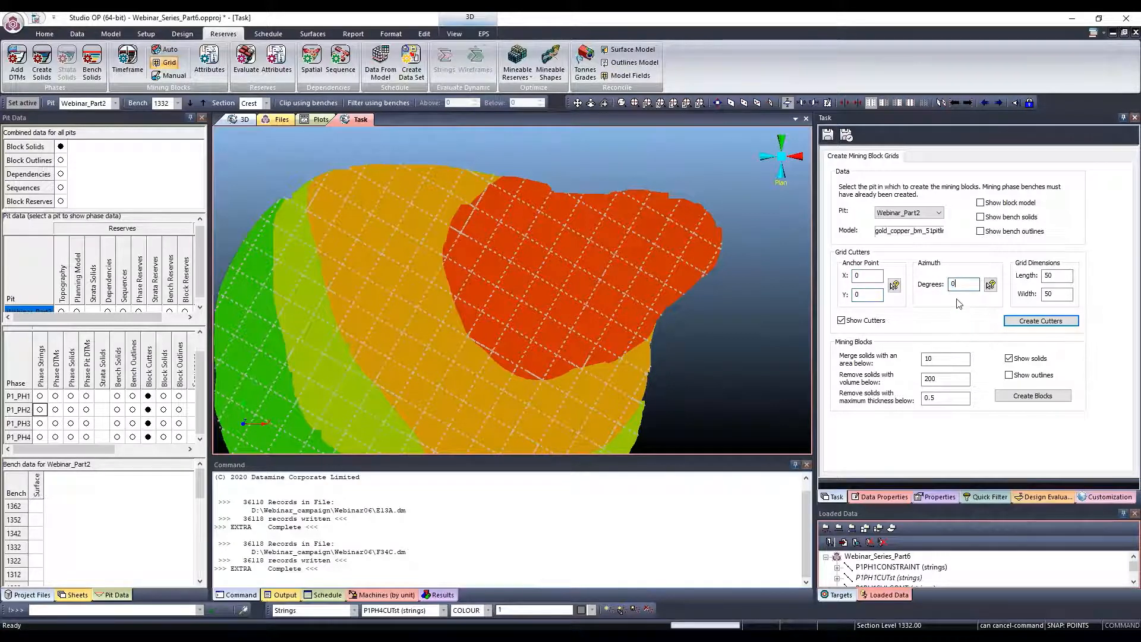
pyautogui.click(1021, 322)
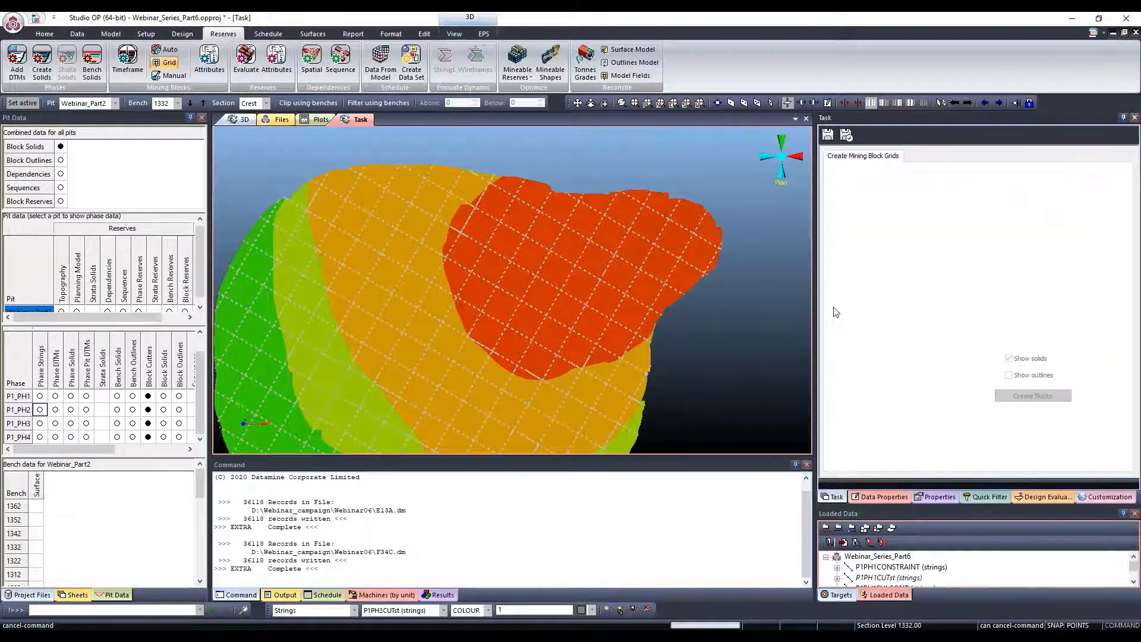
pyautogui.scroll(-3, 526, 275)
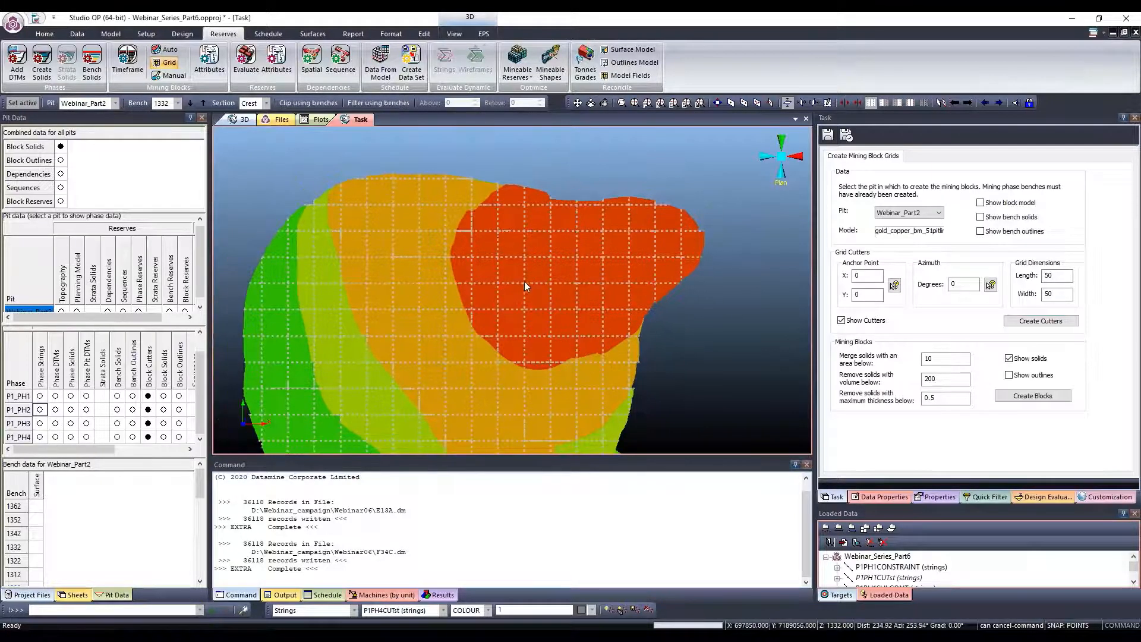
# Inspect the grid cutters in plan view, and hide the block solids and the block cutters of all four phases
pyautogui.scroll(3, 517, 354)
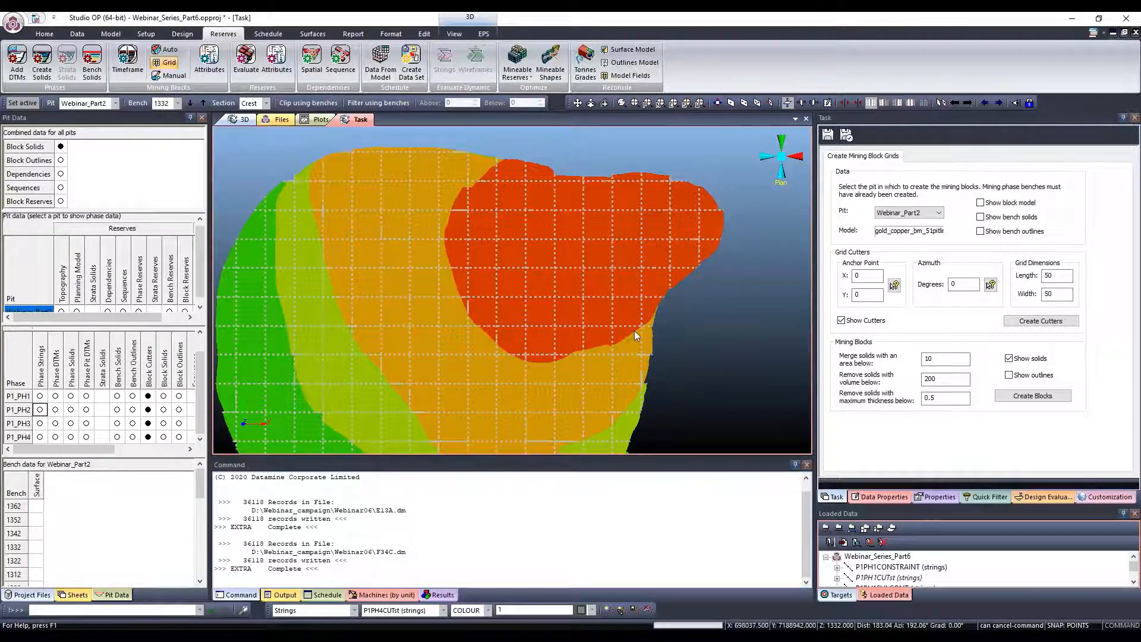
pyautogui.scroll(-2, 633, 331)
pyautogui.moveTo(646, 332); pyautogui.dragTo(640, 309, button='middle')
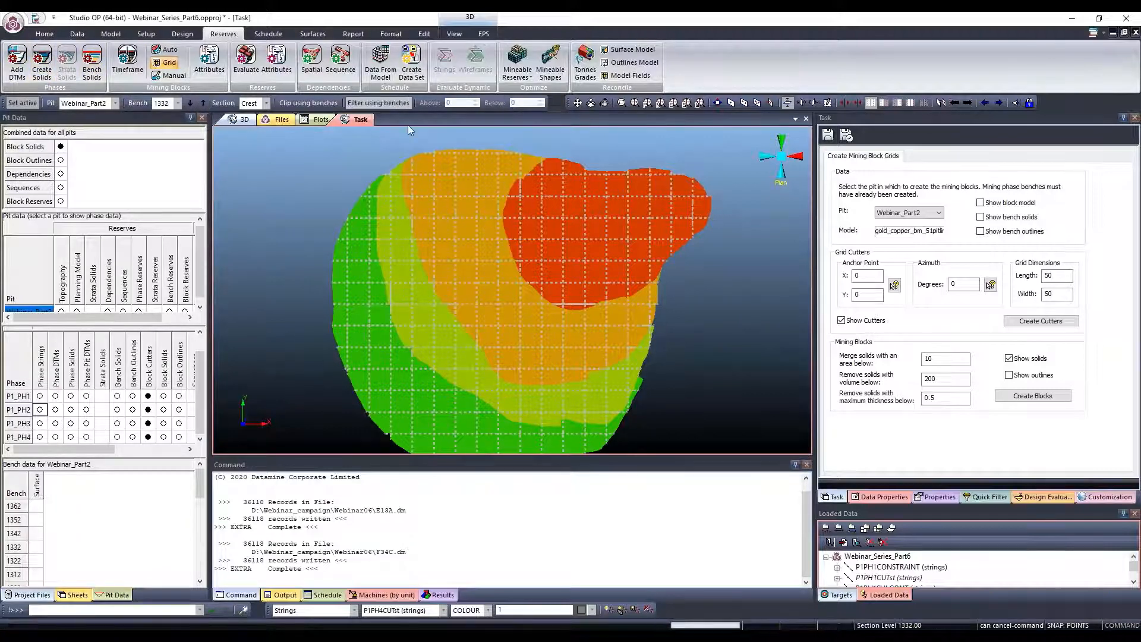
pyautogui.click(1008, 359)
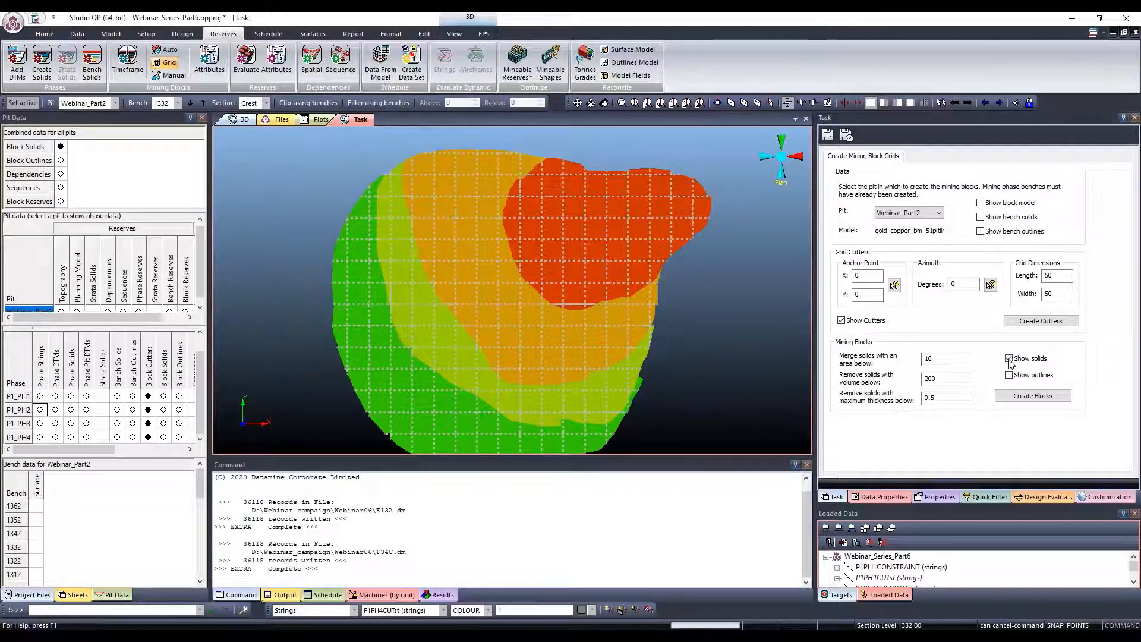
pyautogui.click(148, 437)
pyautogui.click(148, 423)
pyautogui.click(148, 409)
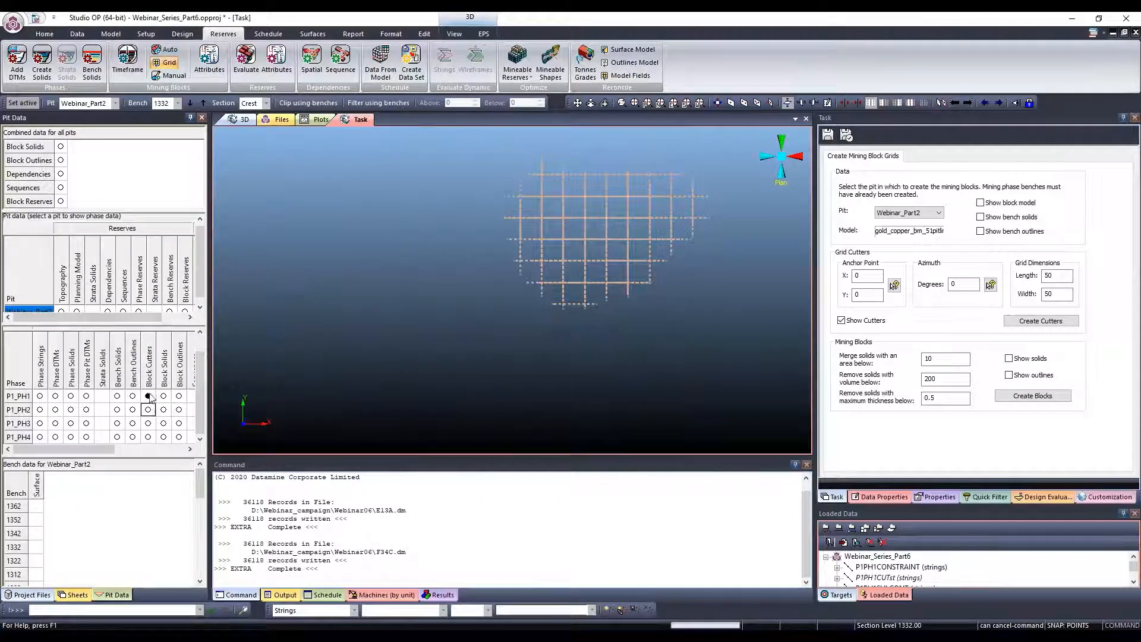
pyautogui.click(148, 396)
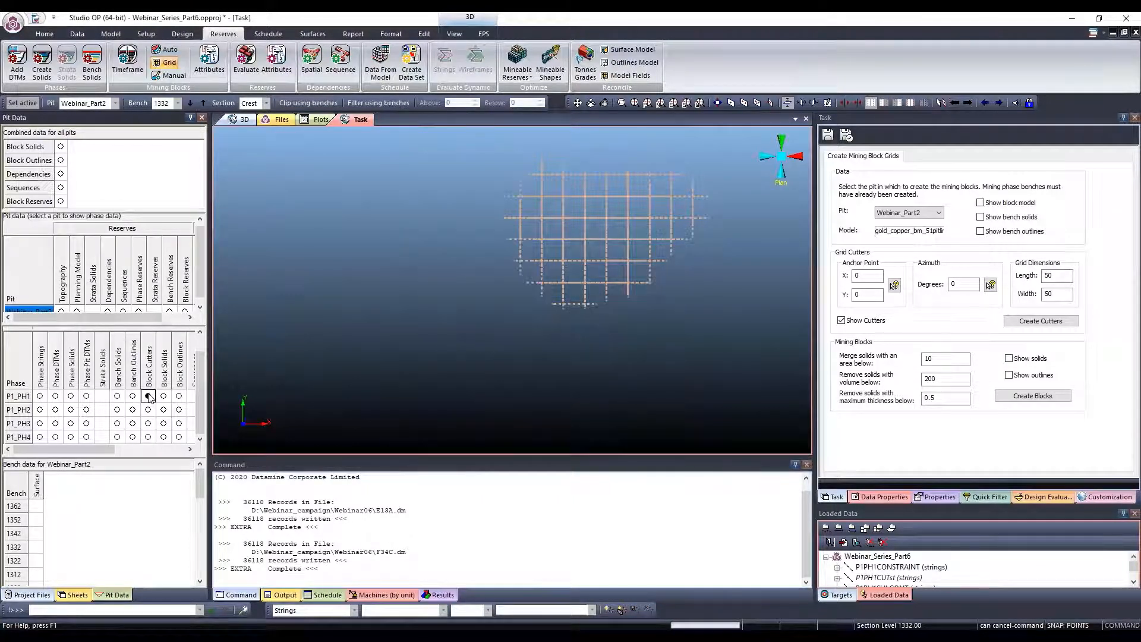
# Display only the P1_PH3 phase solid and examine it in 3D, along with the volume threshold for removing solids
pyautogui.click(70, 409)
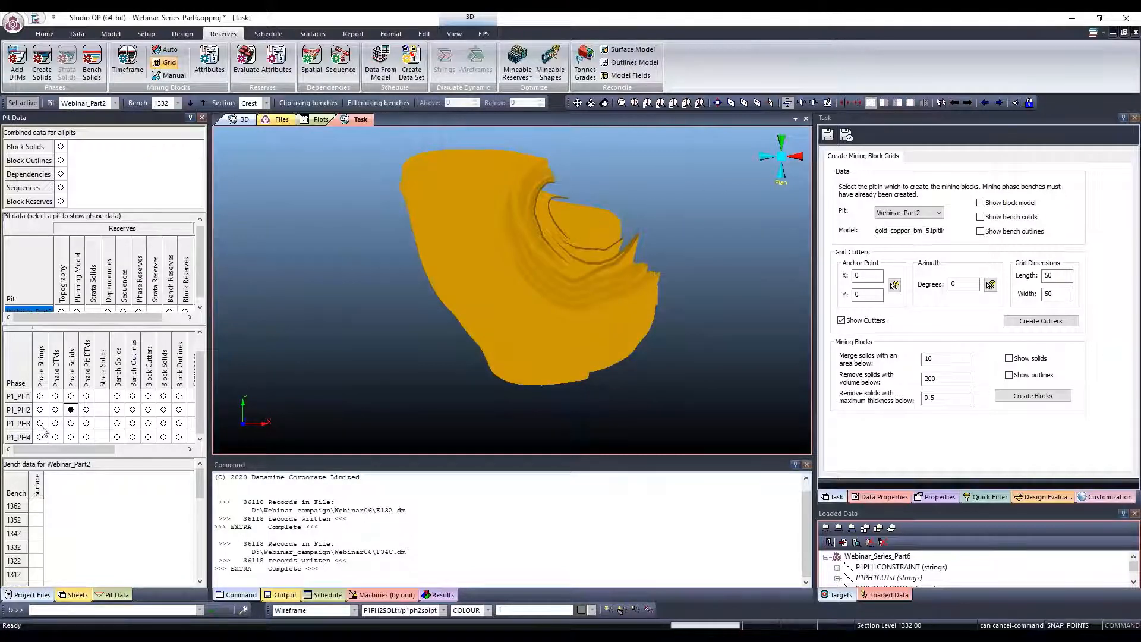
pyautogui.click(71, 423)
pyautogui.click(71, 409)
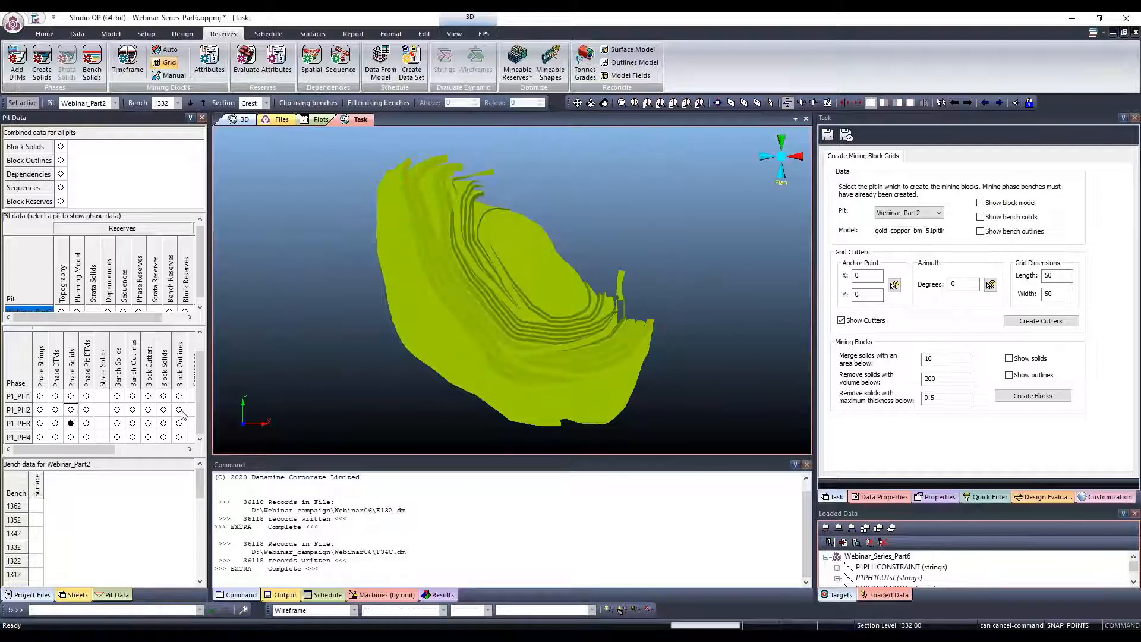
pyautogui.moveTo(565, 285); pyautogui.dragTo(487, 202)
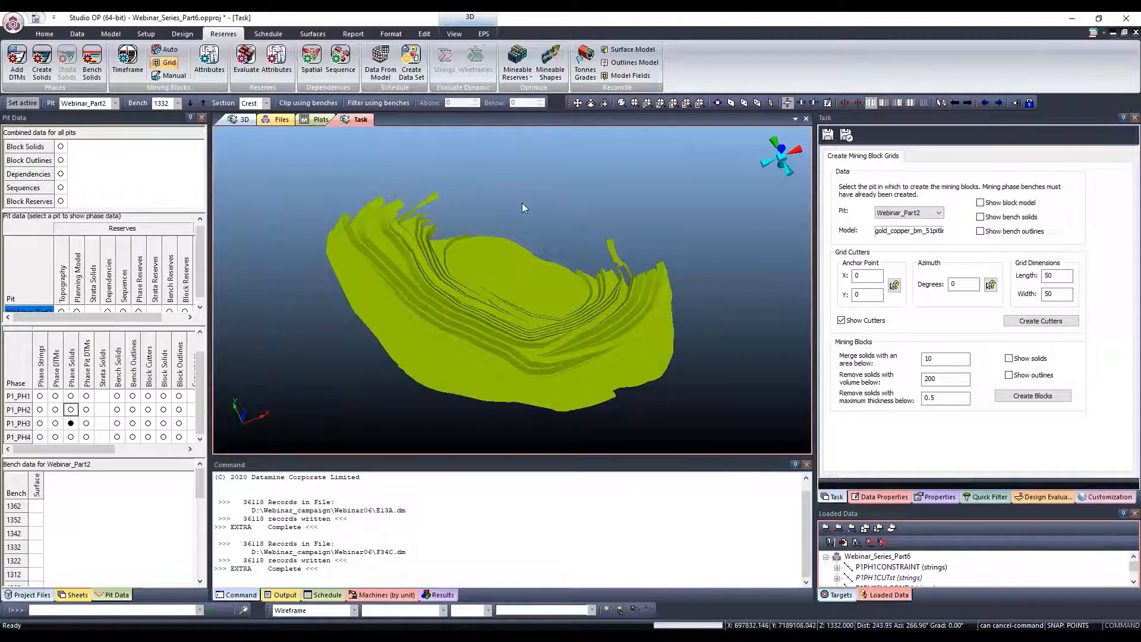
pyautogui.moveTo(544, 293); pyautogui.dragTo(598, 264)
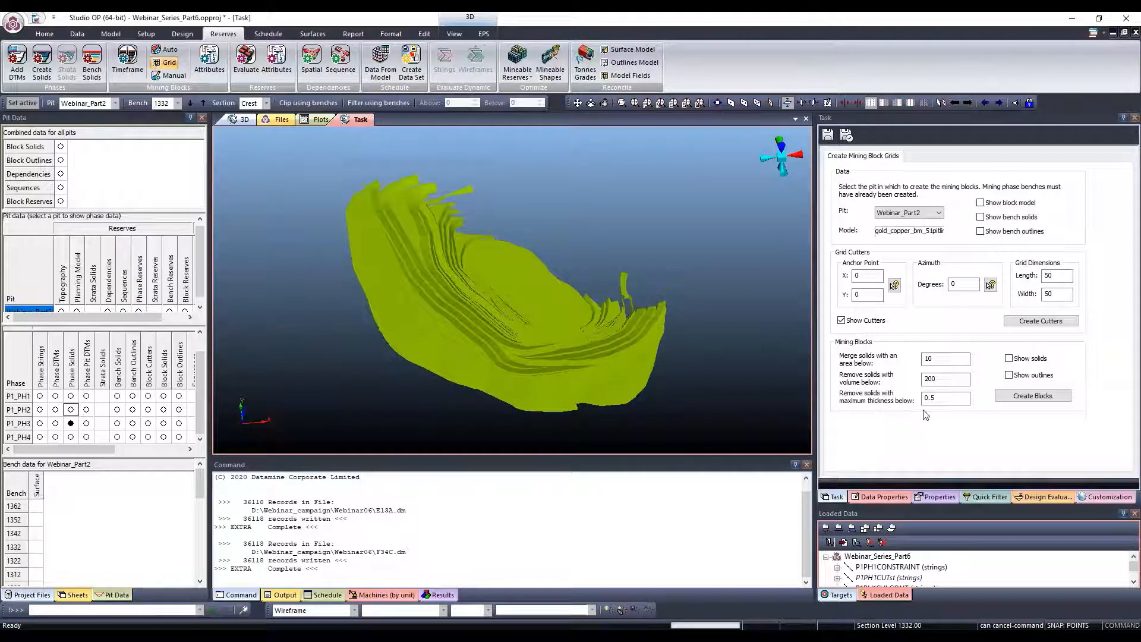
pyautogui.click(936, 381)
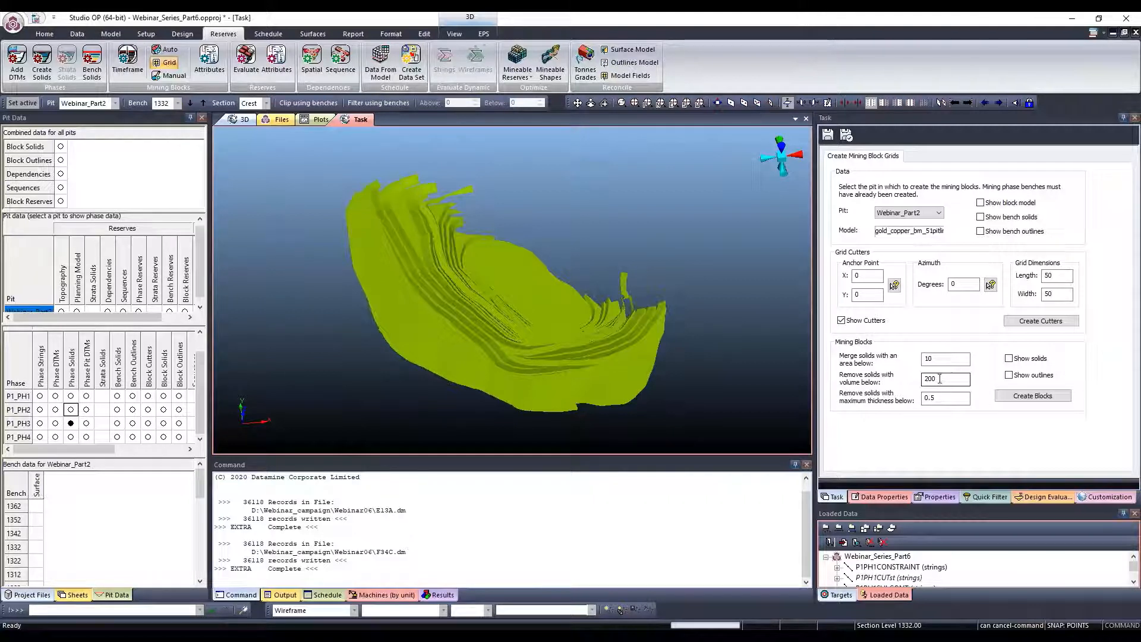
pyautogui.moveTo(939, 378); pyautogui.dragTo(922, 380)
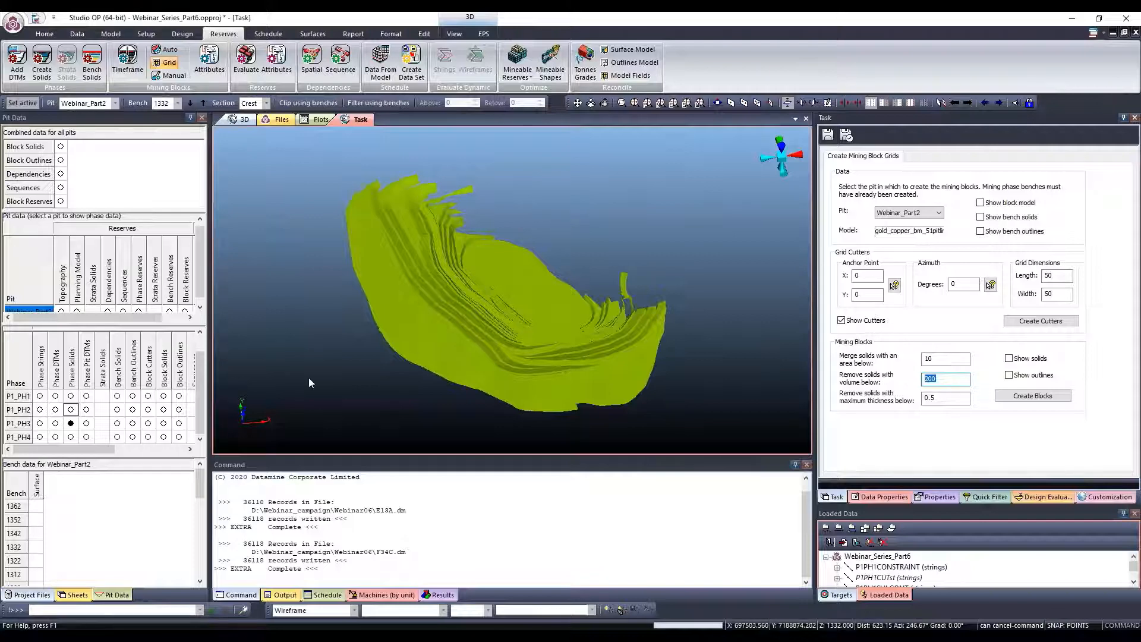
# Hide the P1_PH3 phase solid, and redisplay the block cutters of all phases together with the block solids
pyautogui.click(71, 423)
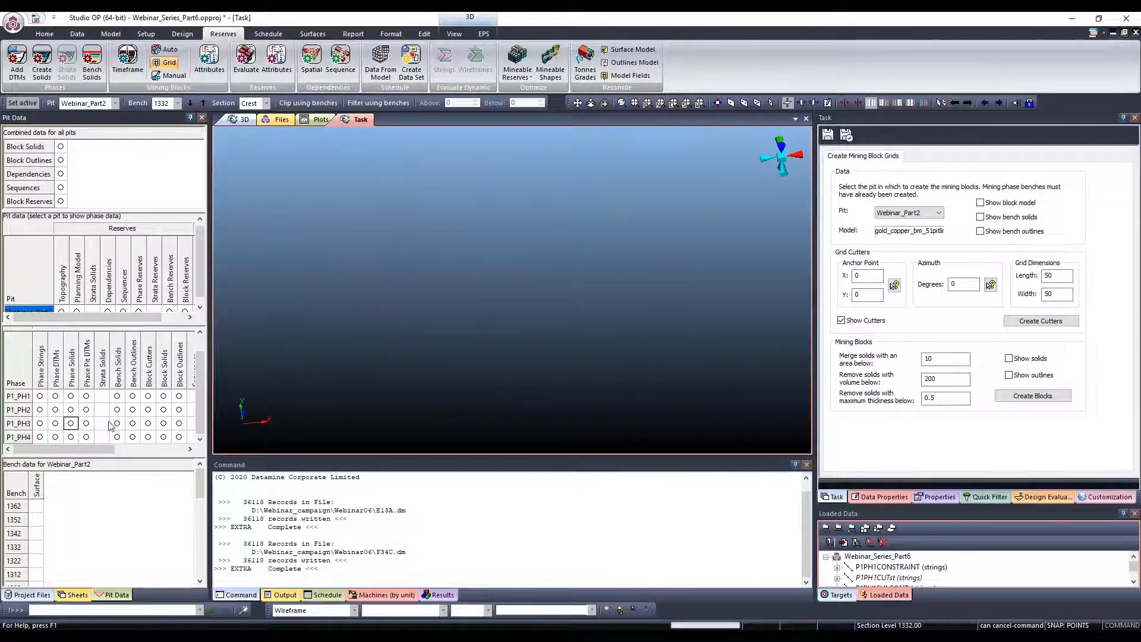
pyautogui.click(148, 395)
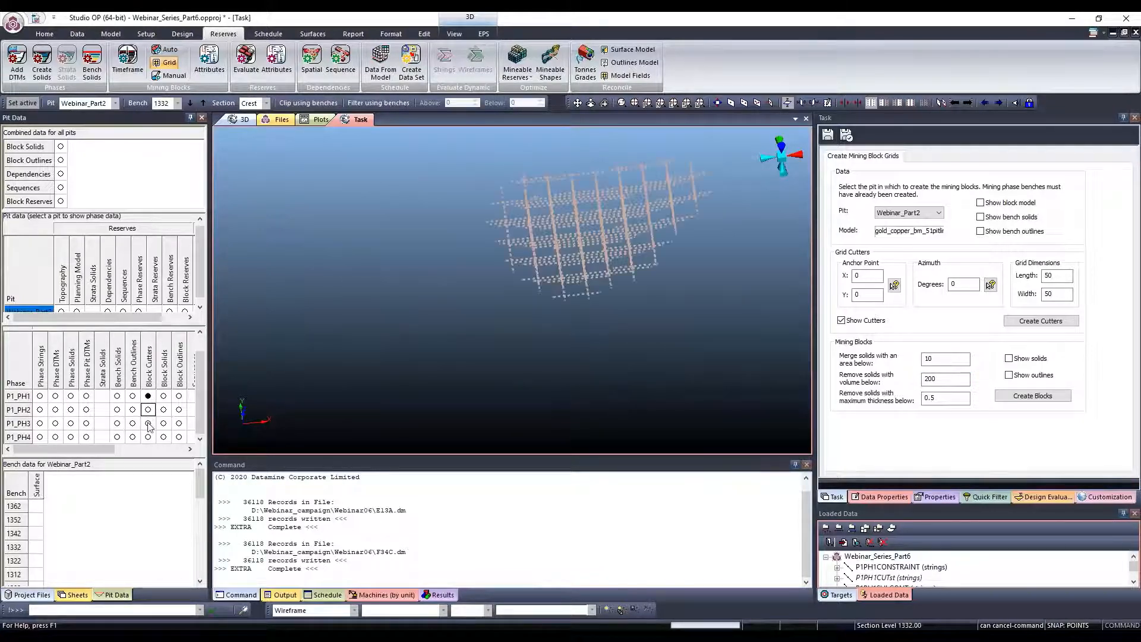
pyautogui.click(148, 409)
pyautogui.click(148, 423)
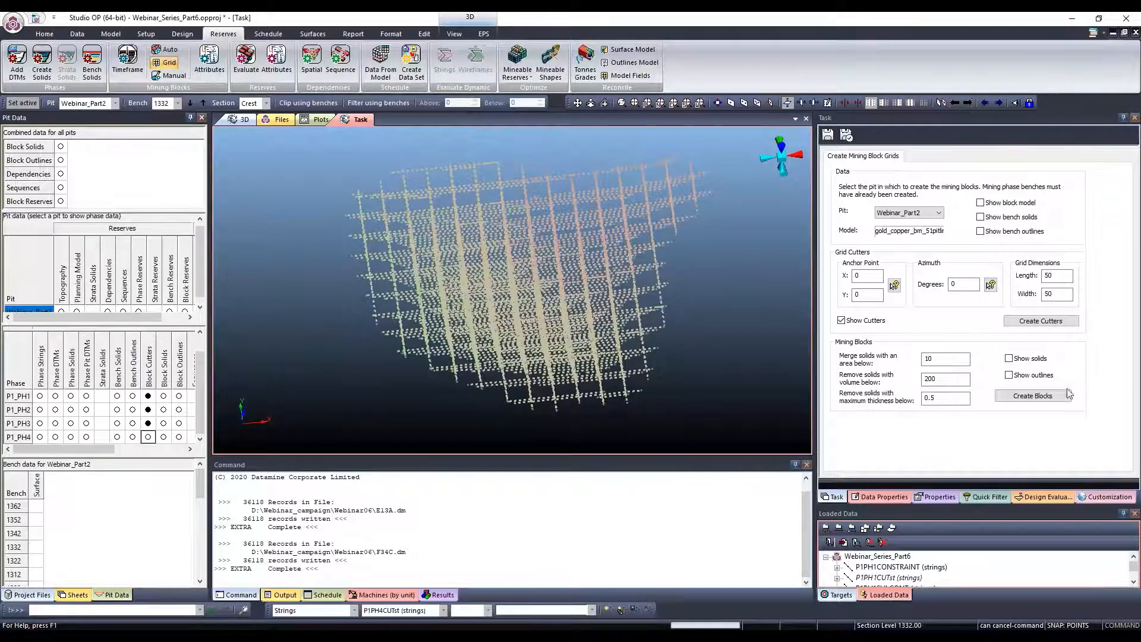
pyautogui.click(1008, 359)
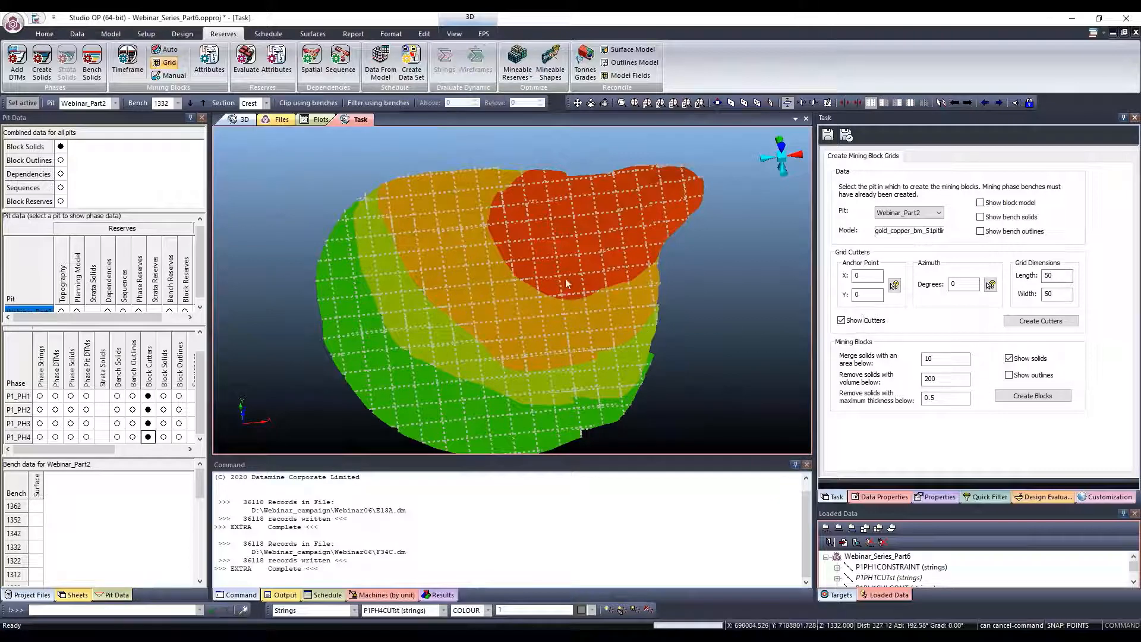
# Examine in plan view how the grid cutters cross the boundary between the red and orange phases
pyautogui.scroll(1, 539, 266)
pyautogui.scroll(3, 537, 261)
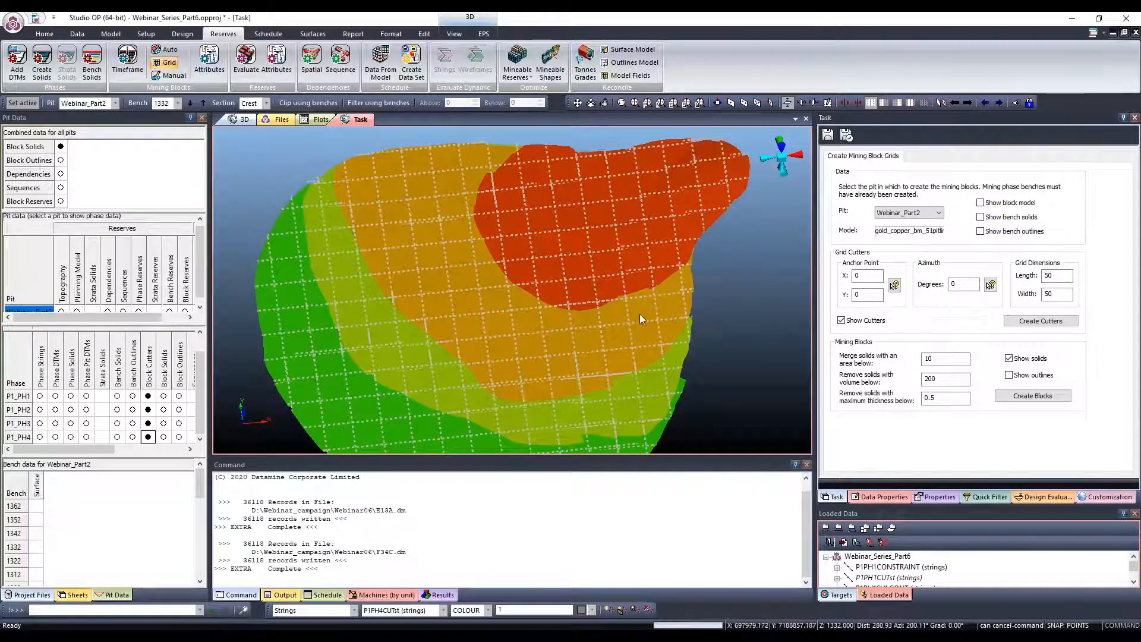
pyautogui.press('p')
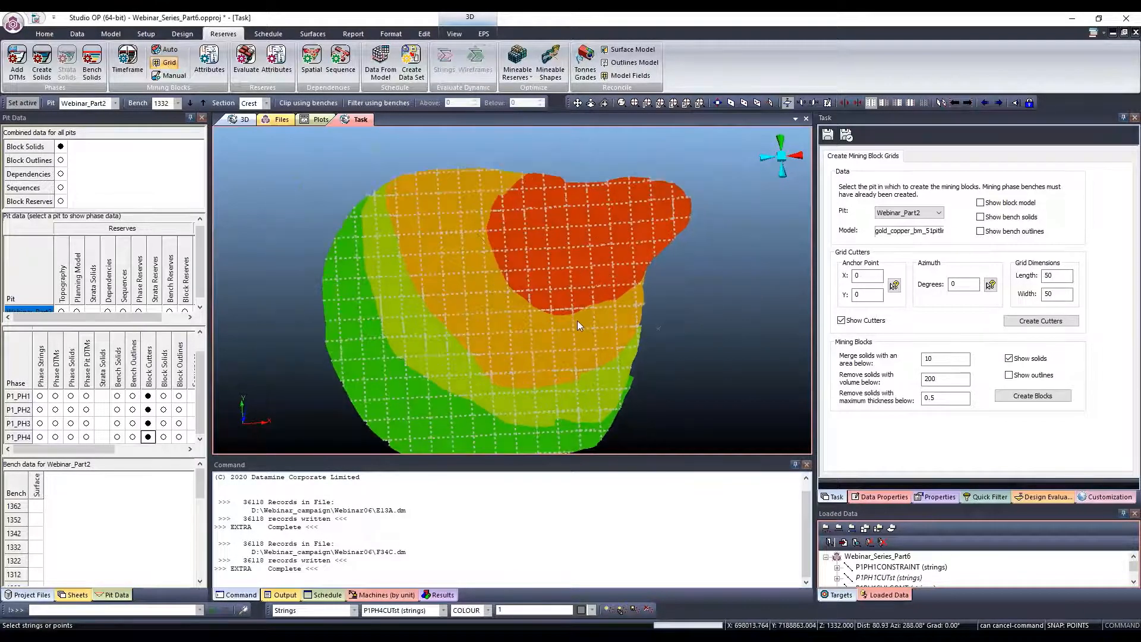
pyautogui.scroll(2, 549, 283)
pyautogui.scroll(5, 549, 283)
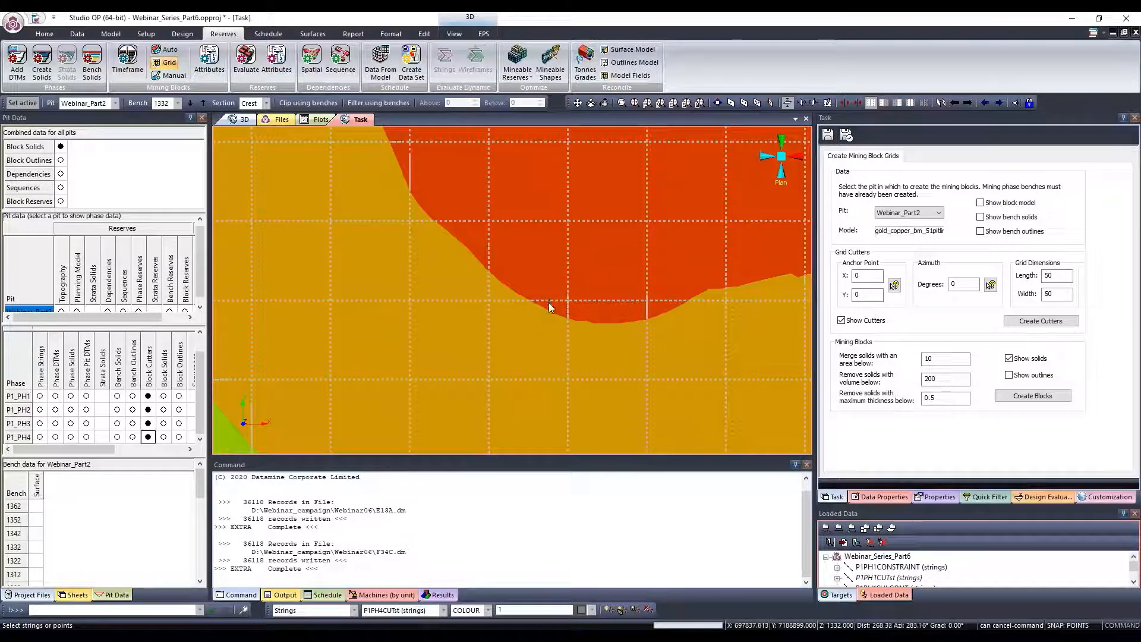
pyautogui.scroll(2, 548, 302)
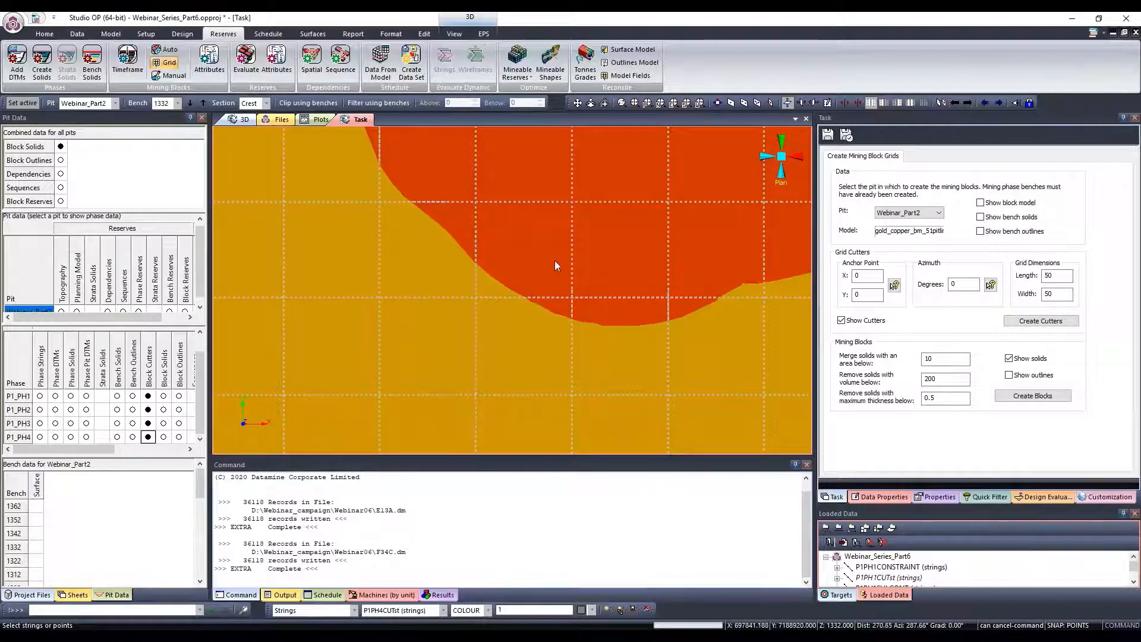
pyautogui.scroll(-5, 551, 288)
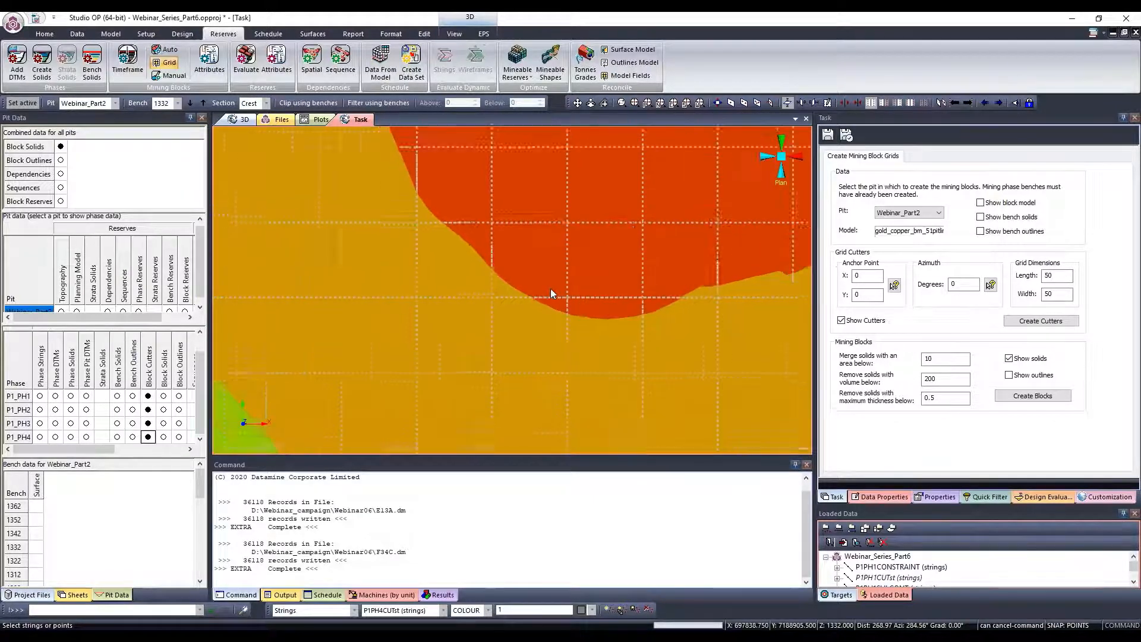
pyautogui.scroll(-5, 550, 288)
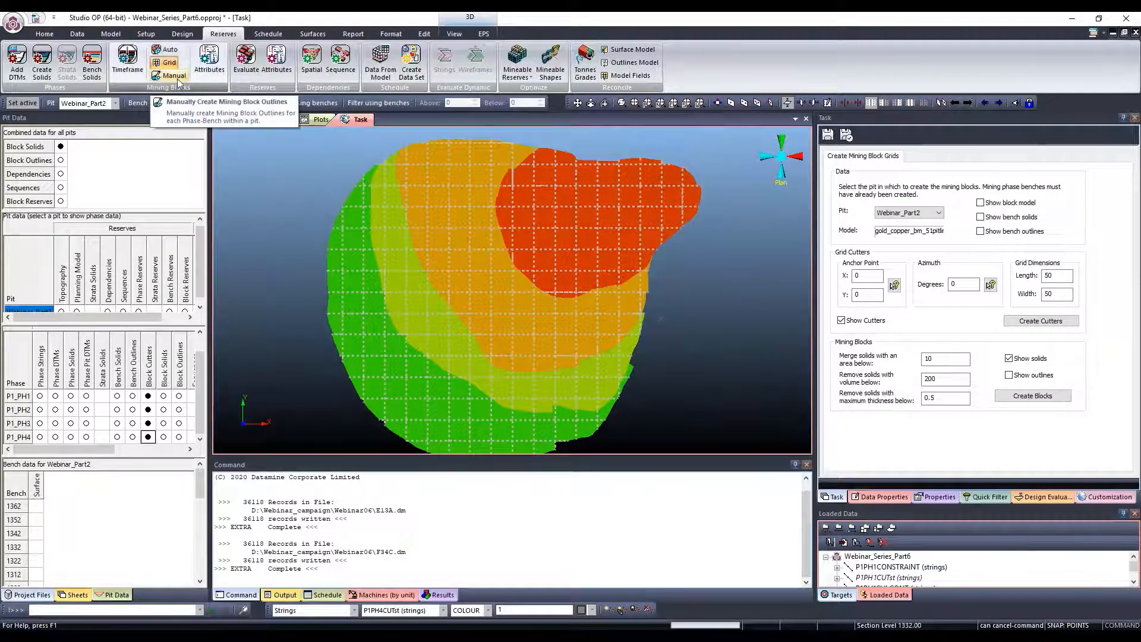
# Open the manual mining block creation task without saving the outstanding changes of the grid task
pyautogui.click(188, 101)
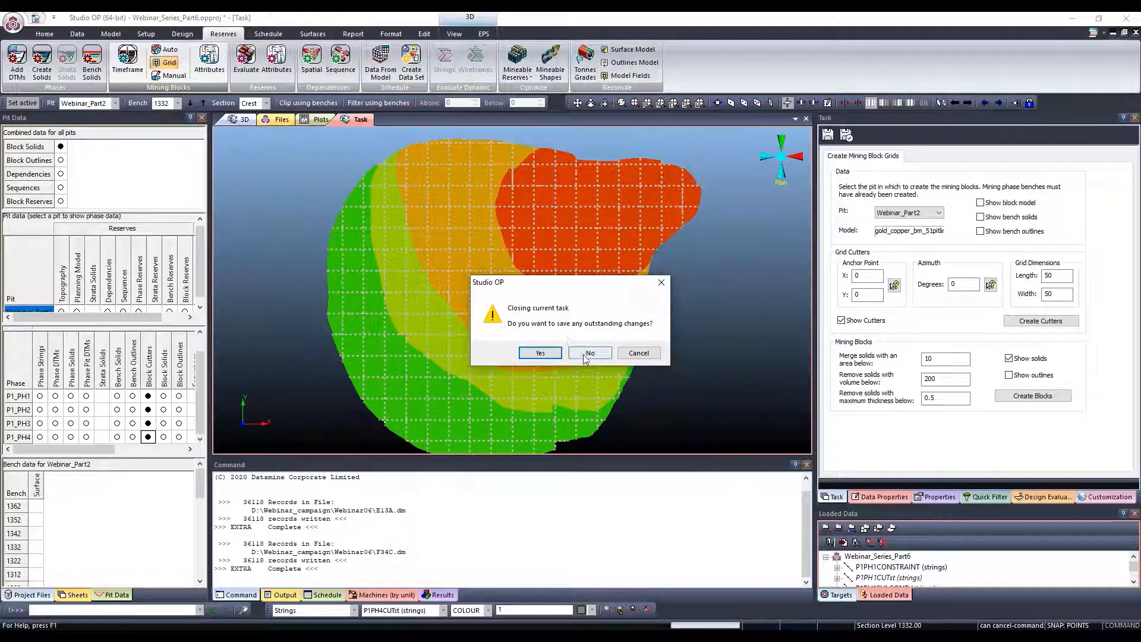
pyautogui.click(585, 354)
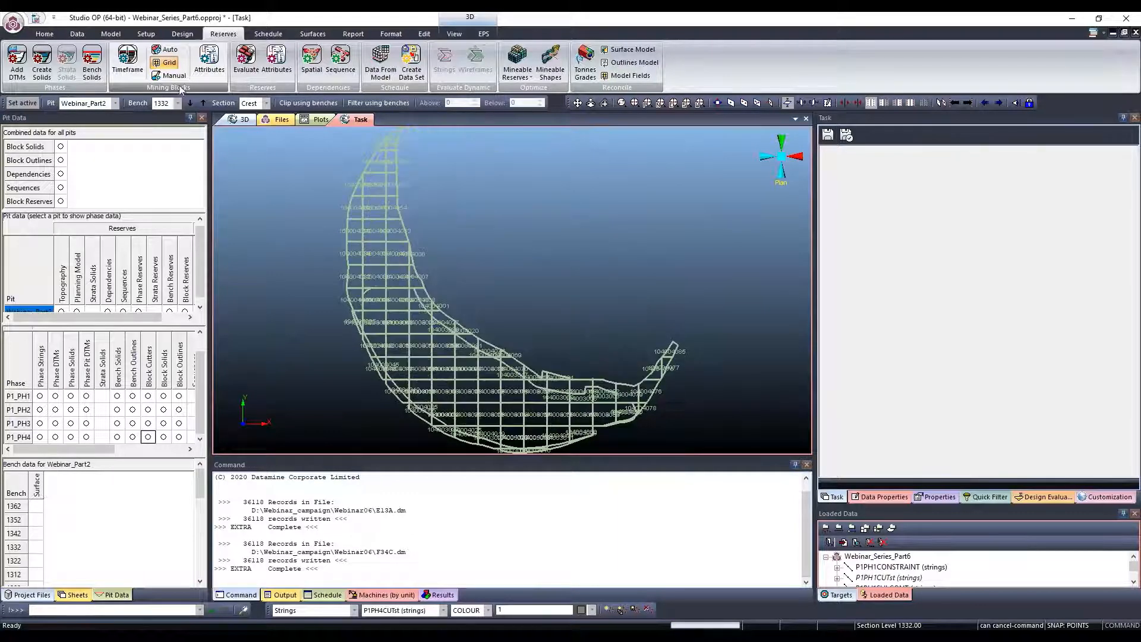
pyautogui.click(173, 76)
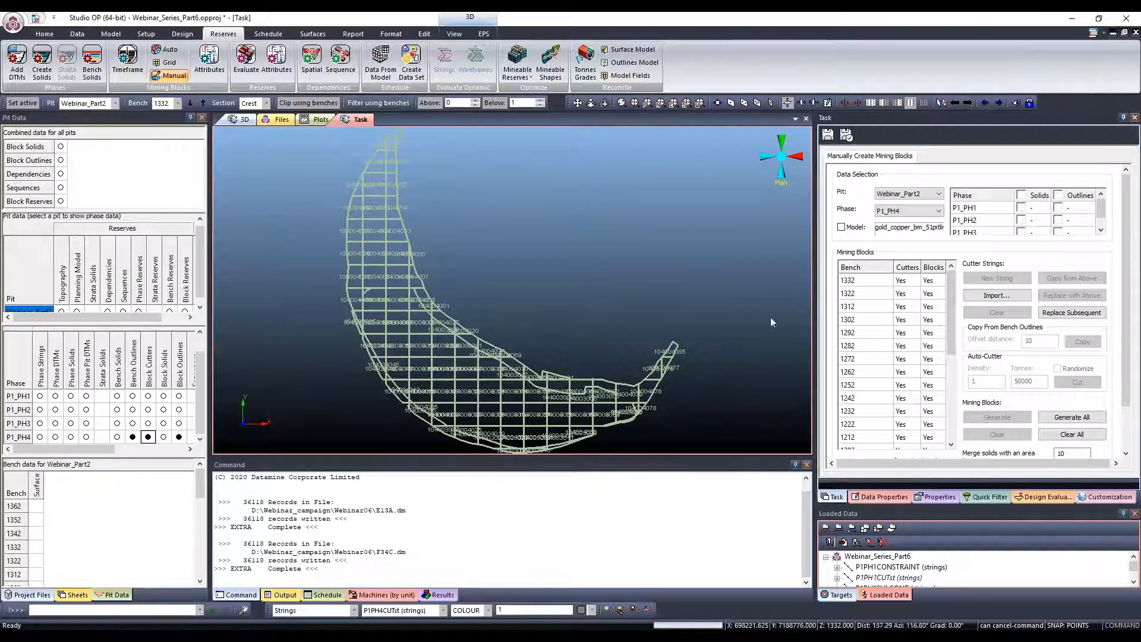
# Select bench 1332 of P1_PH4, set the benches shown below it to 0, and review the phase display list
pyautogui.click(844, 281)
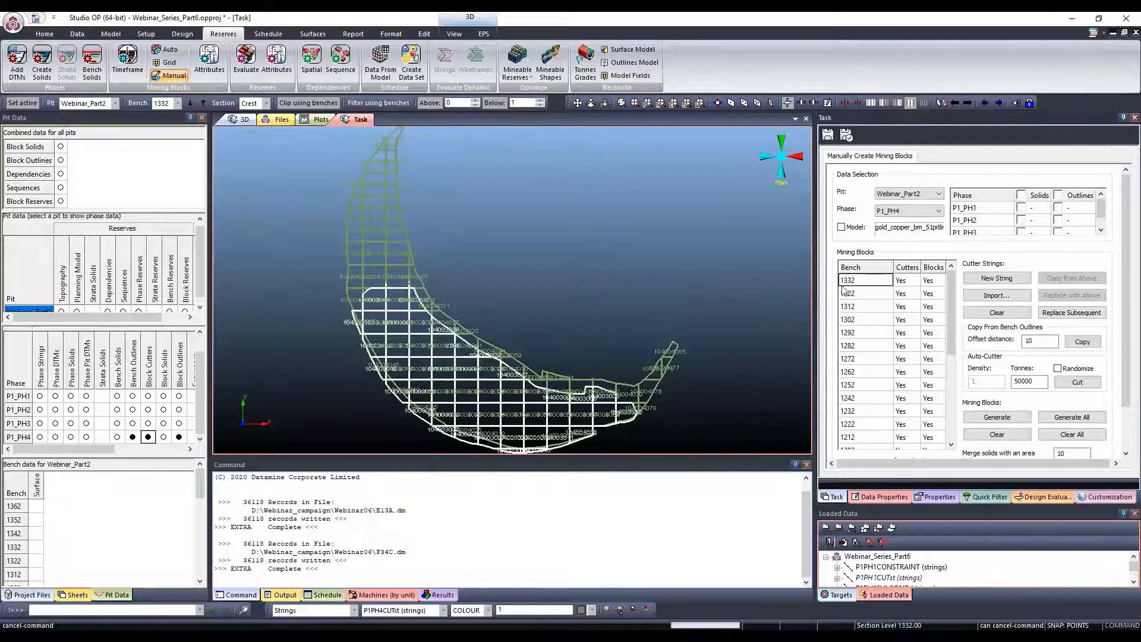
pyautogui.click(540, 105)
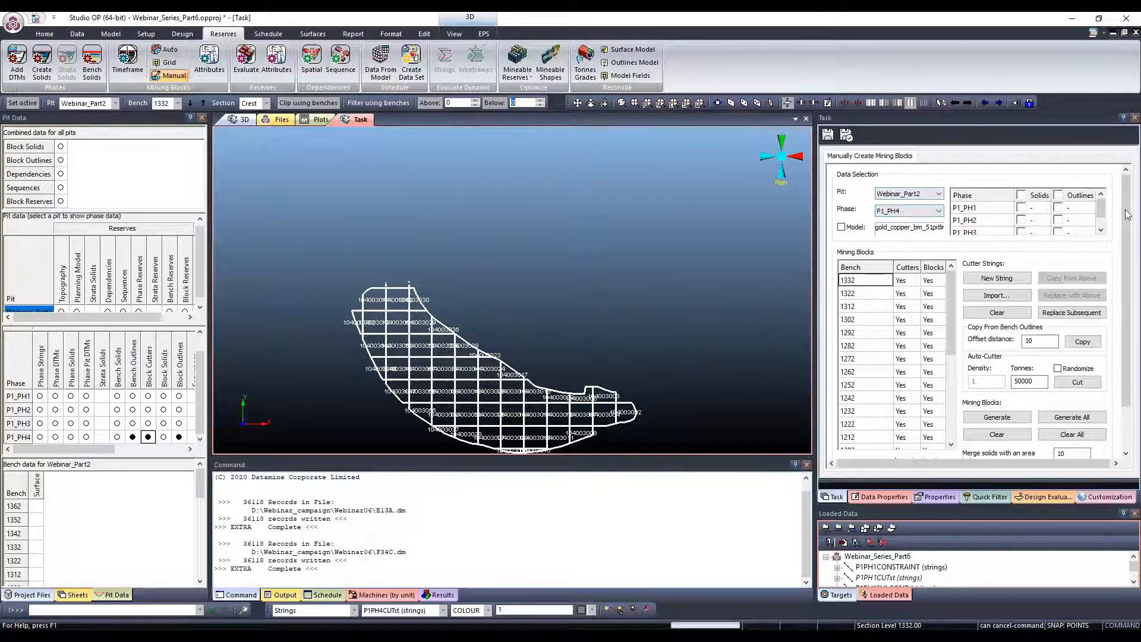
pyautogui.moveTo(1103, 209); pyautogui.dragTo(1099, 220)
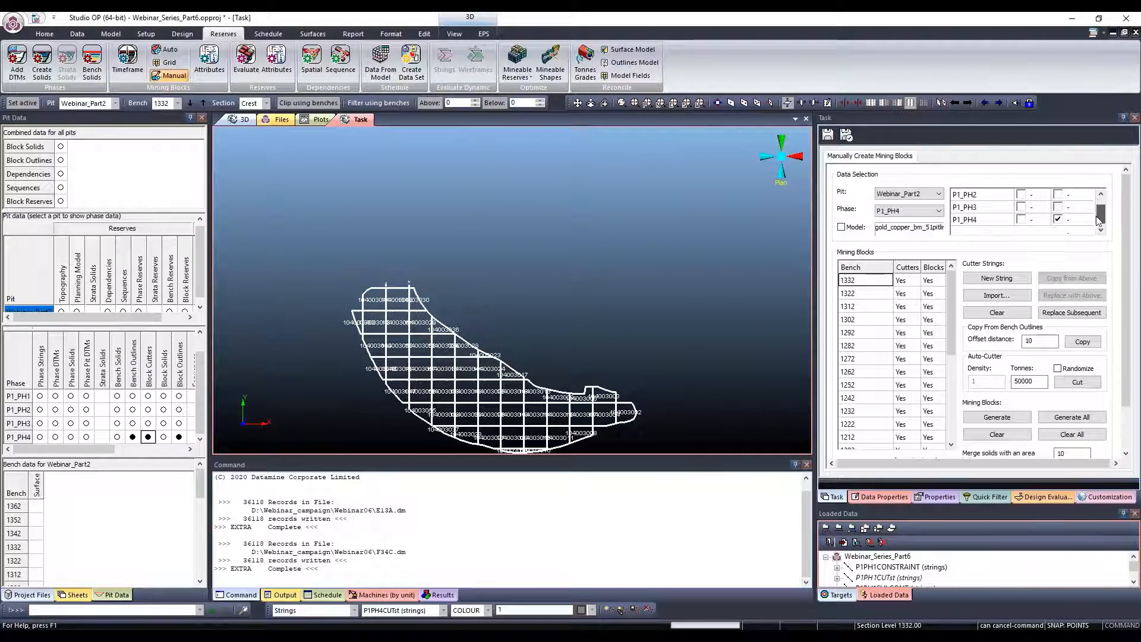
pyautogui.scroll(2, 1106, 221)
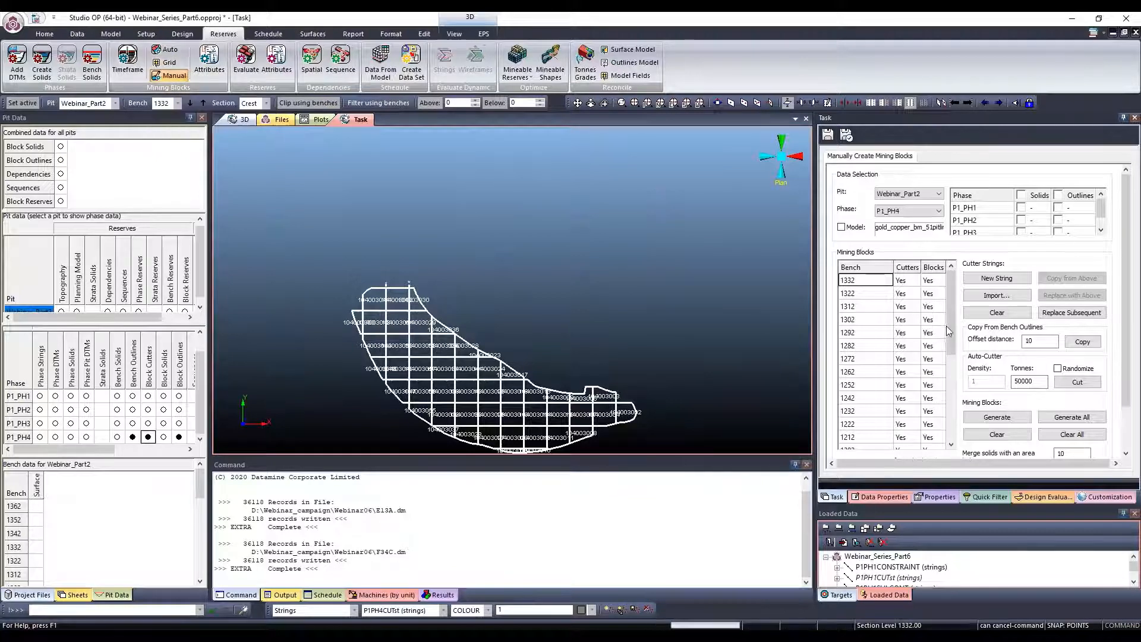
# Clear the cutter strings of bench 1092 in P1_PH4 and regenerate that bench's mining blocks
pyautogui.moveTo(949, 336); pyautogui.dragTo(948, 410)
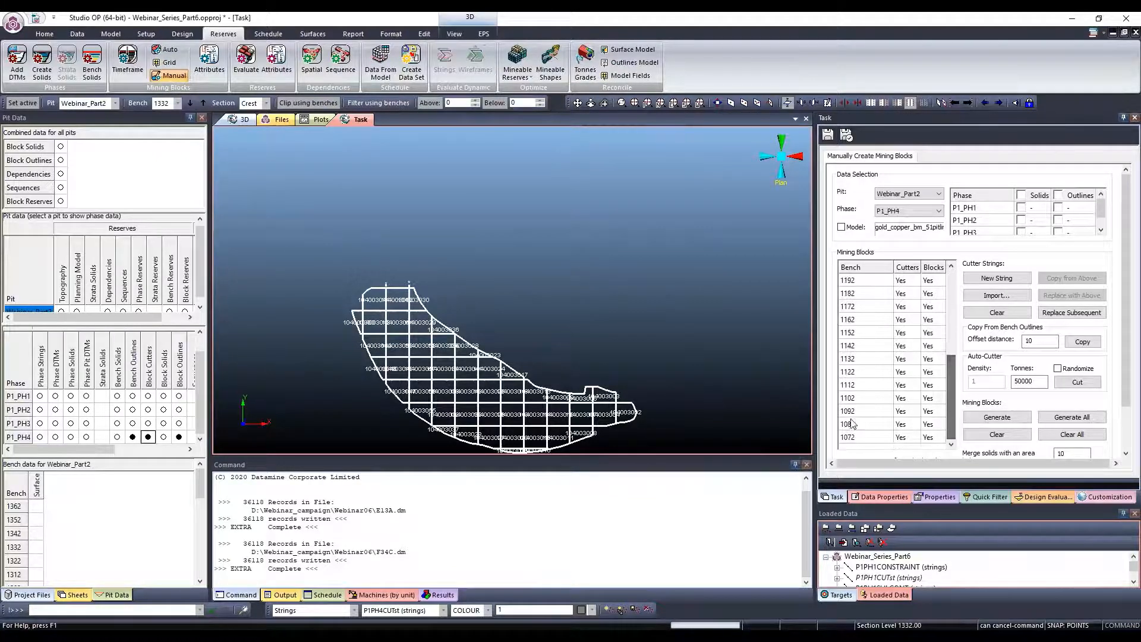
pyautogui.click(855, 411)
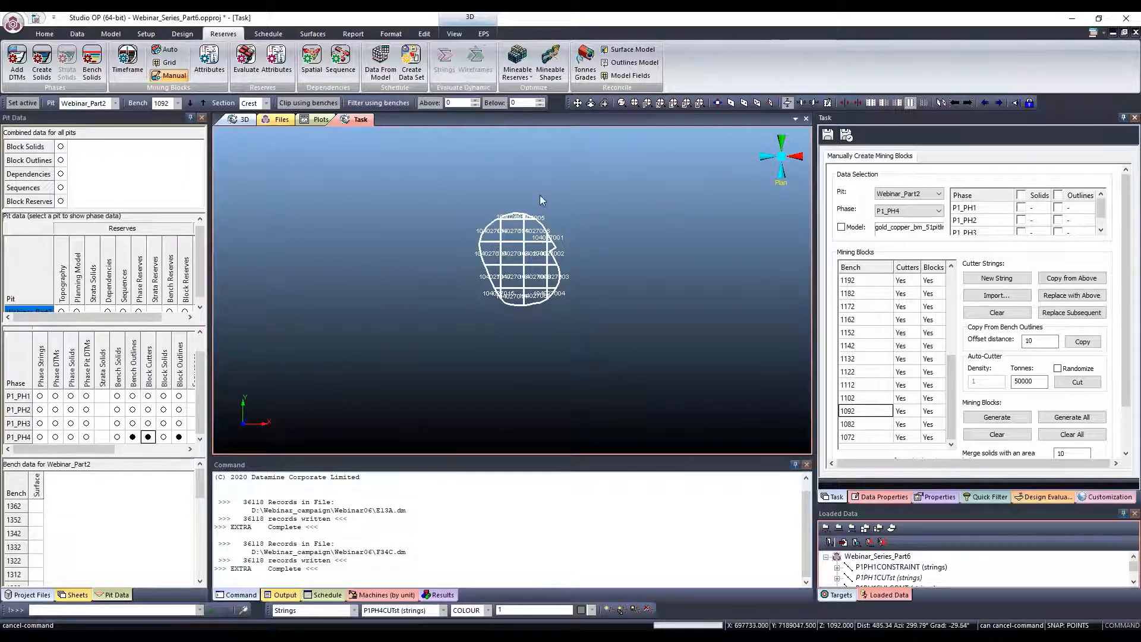
pyautogui.scroll(2, 539, 196)
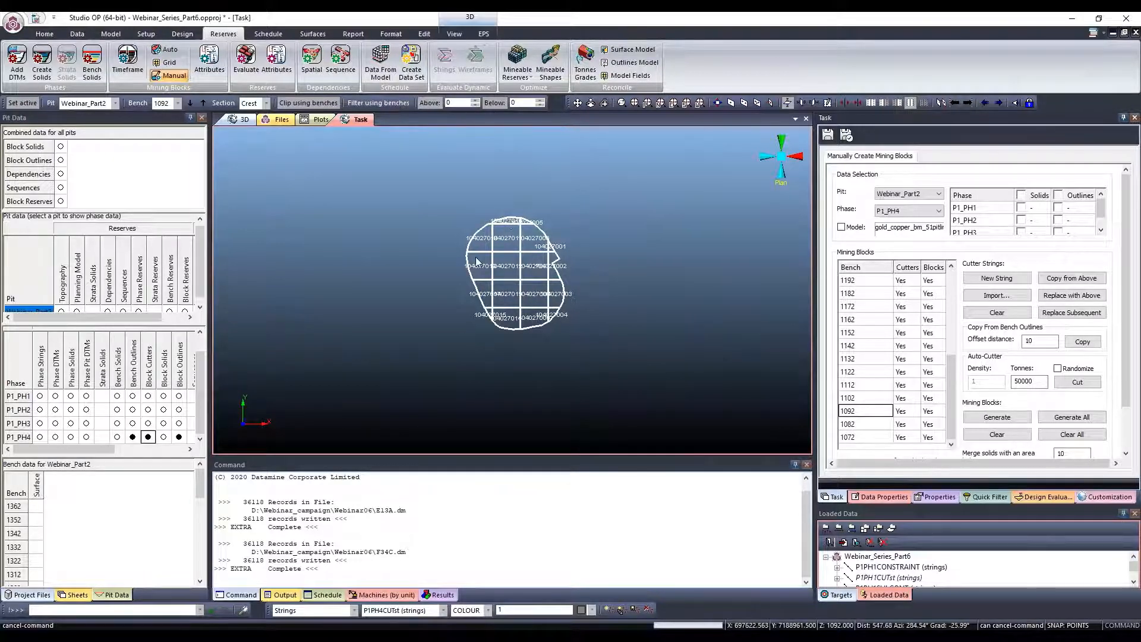
pyautogui.click(981, 314)
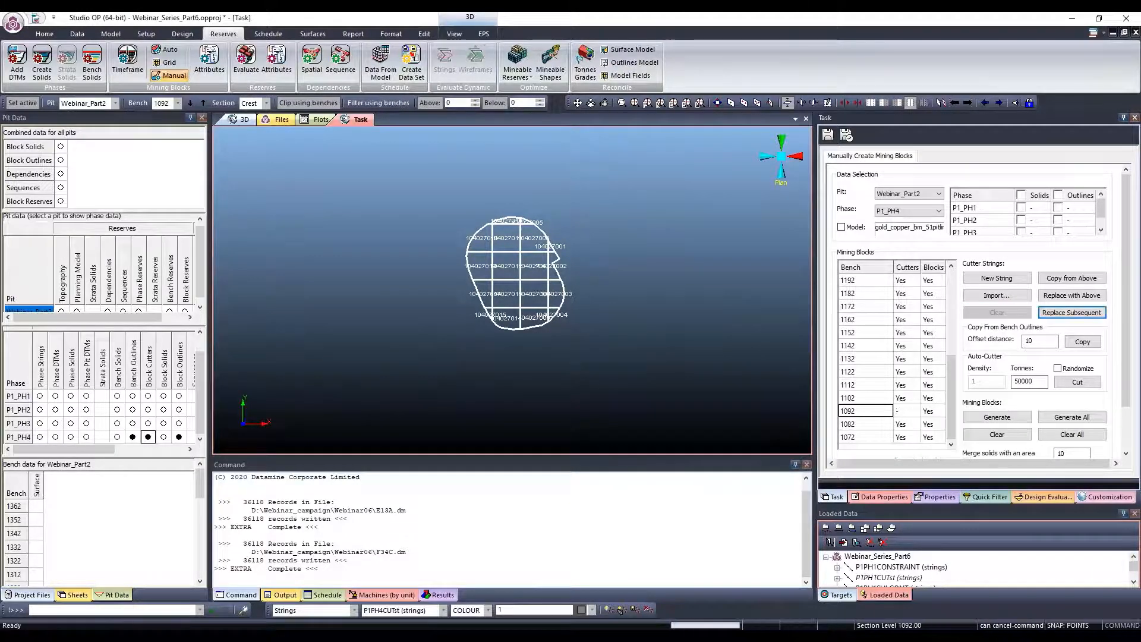
pyautogui.click(975, 418)
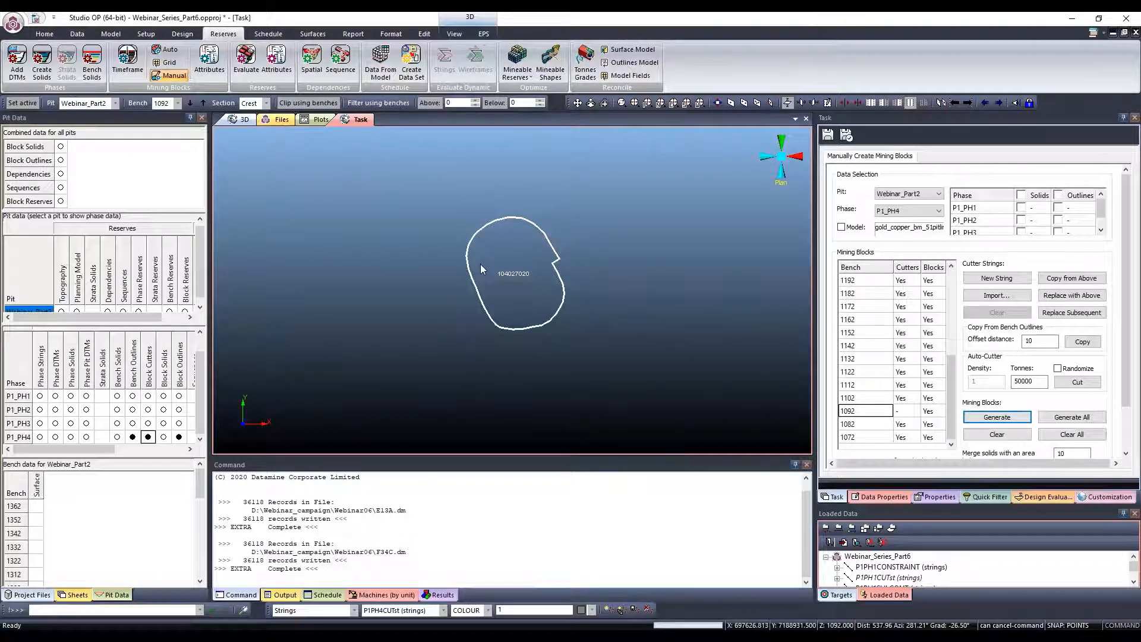
# Show the planning block model on bench 1092 and colour it by the LITO column with its matching legend
pyautogui.click(842, 228)
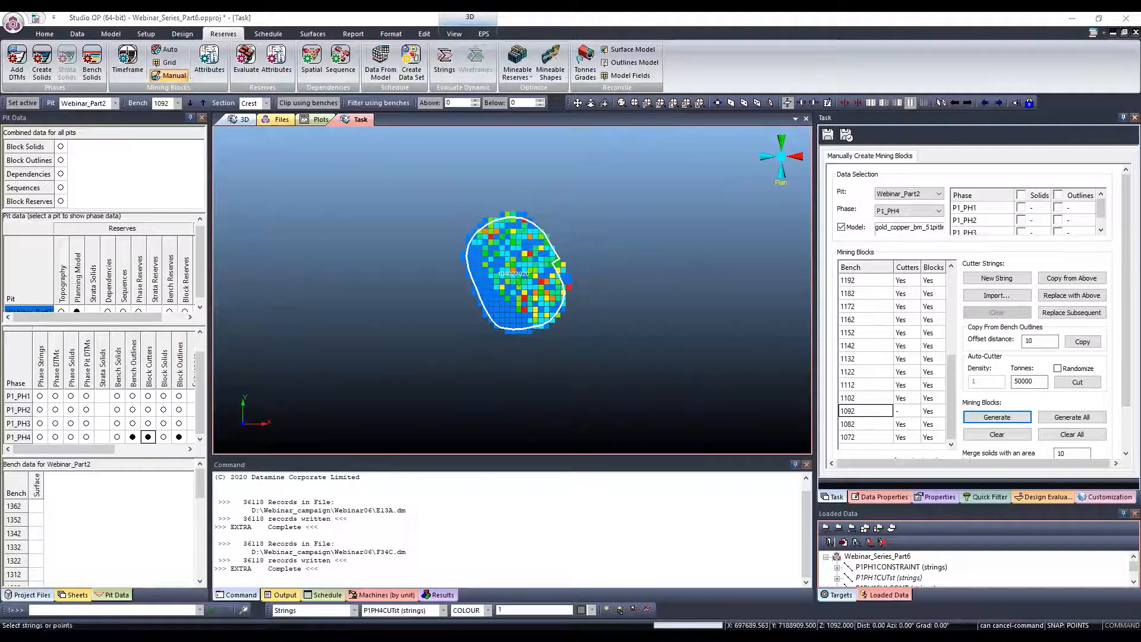
pyautogui.doubleClick(503, 308)
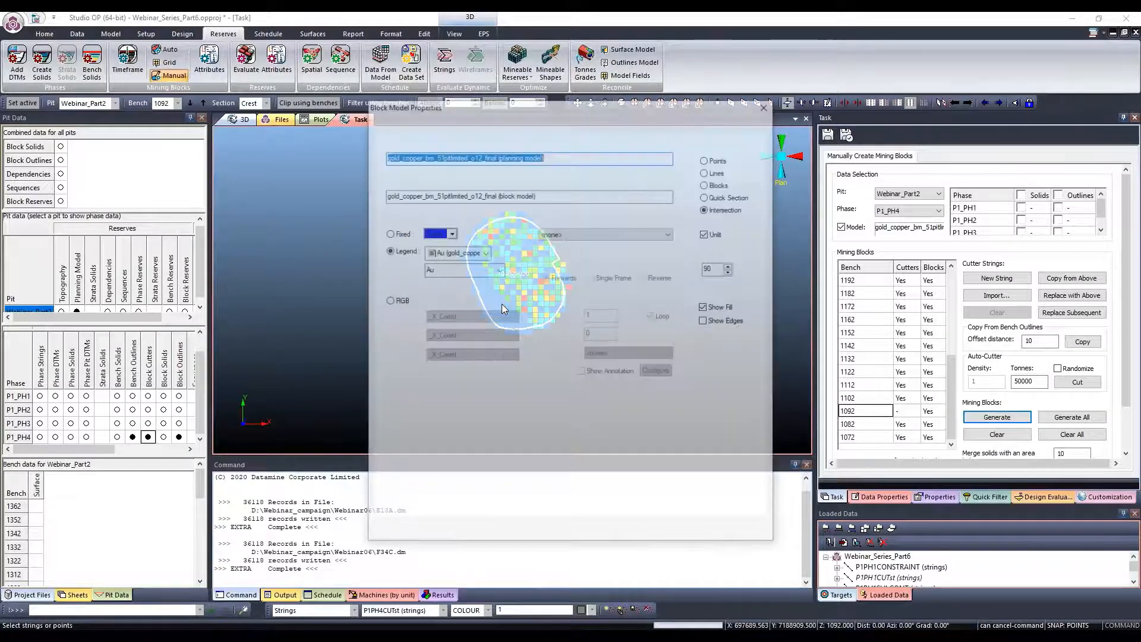
pyautogui.click(499, 269)
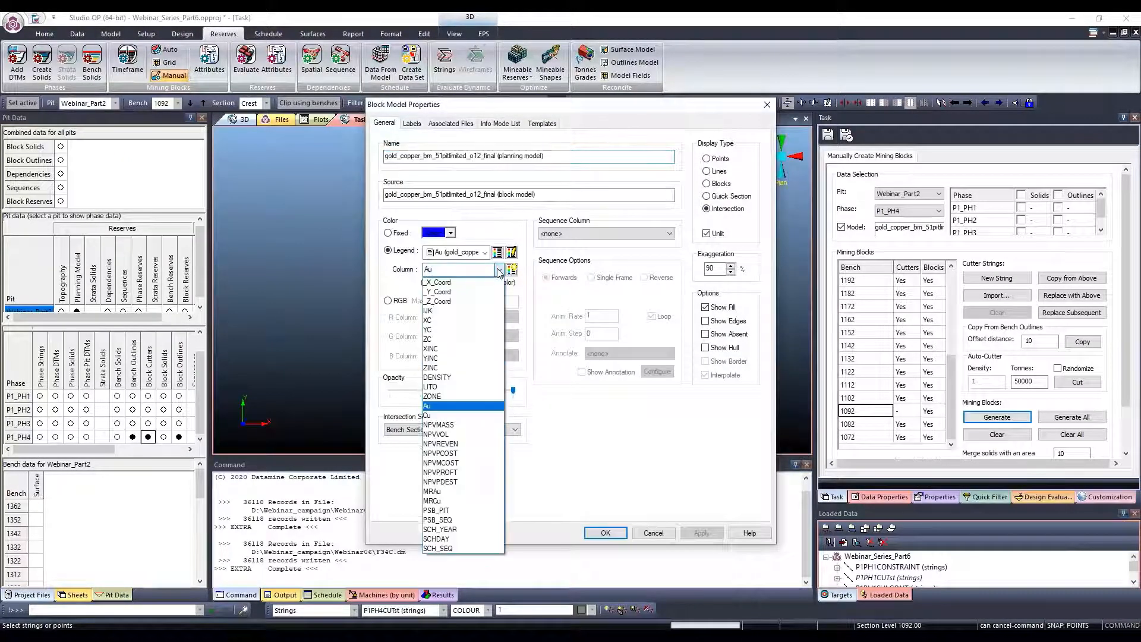
pyautogui.click(438, 387)
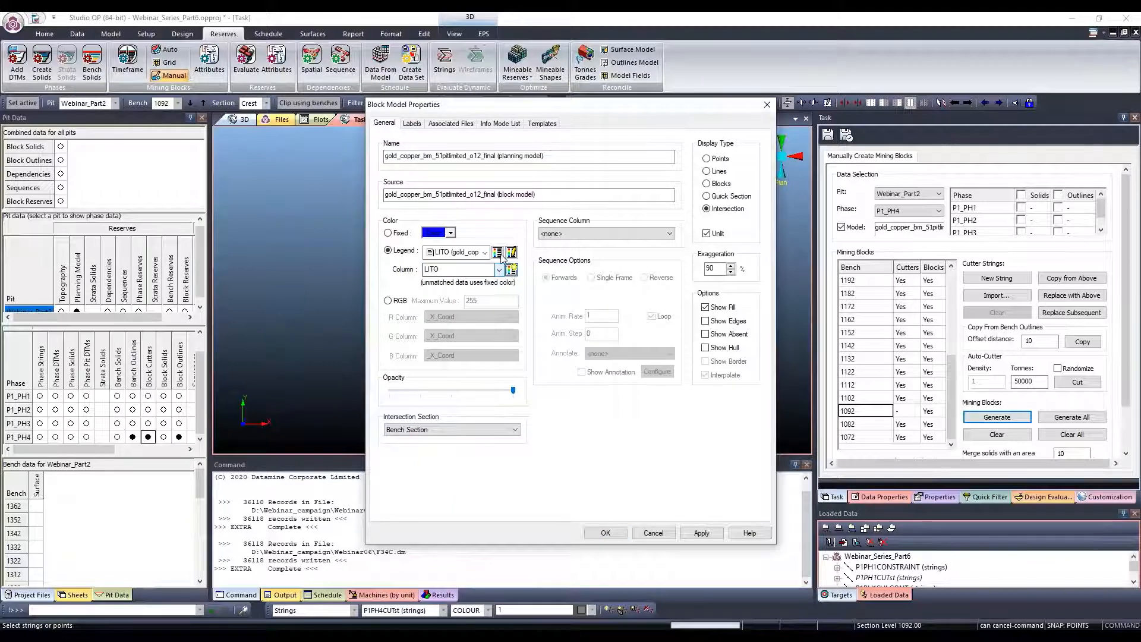
pyautogui.click(498, 253)
pyautogui.click(603, 537)
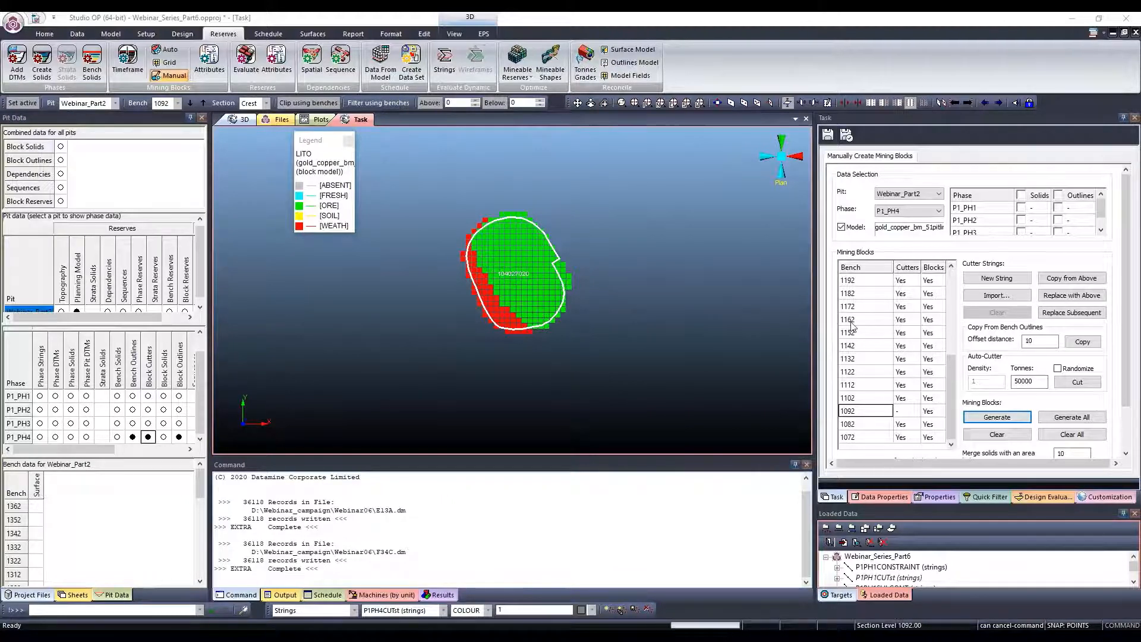
# Draw a new cutter string along the ORE/WEATH boundary on bench 1092 and generate the bench's mining blocks
pyautogui.click(995, 278)
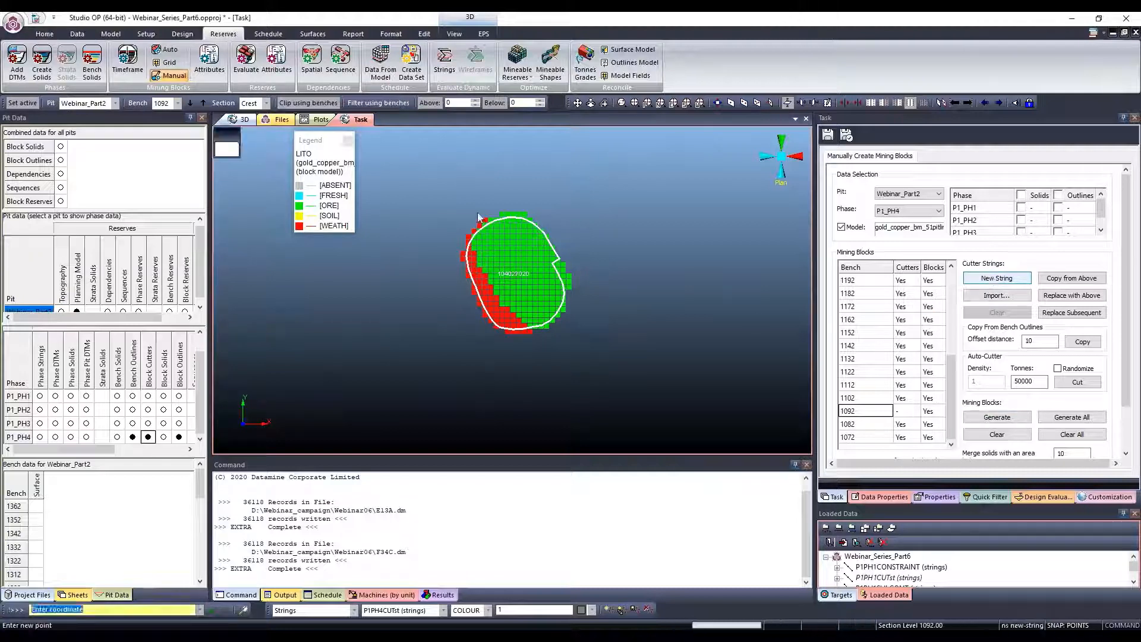
pyautogui.click(488, 280)
pyautogui.click(543, 329)
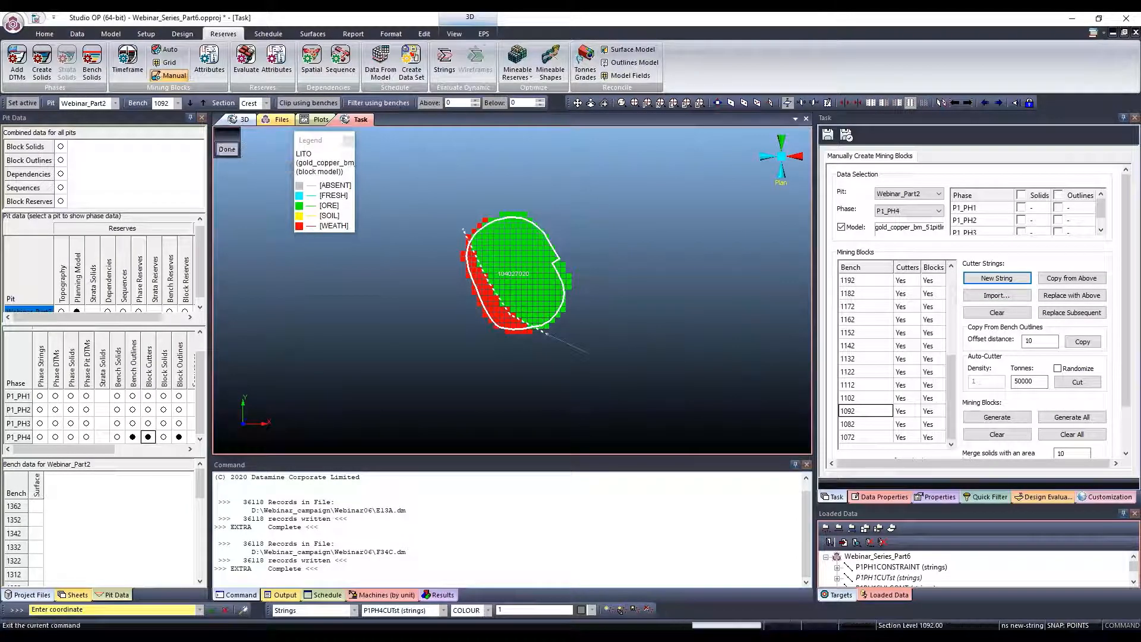
pyautogui.click(227, 149)
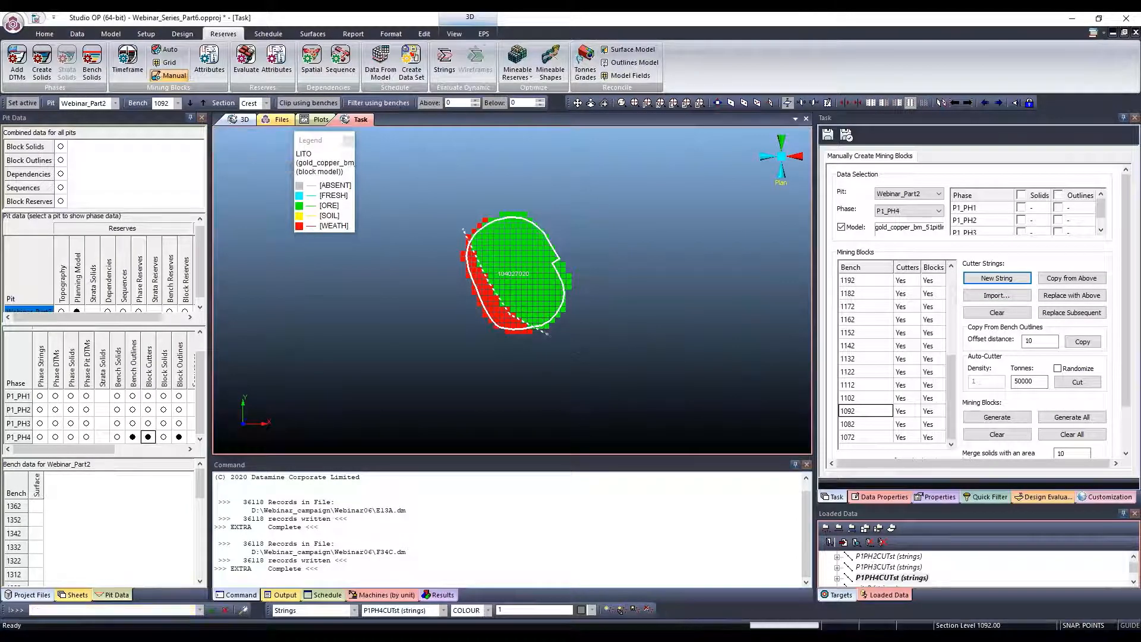
pyautogui.click(1002, 419)
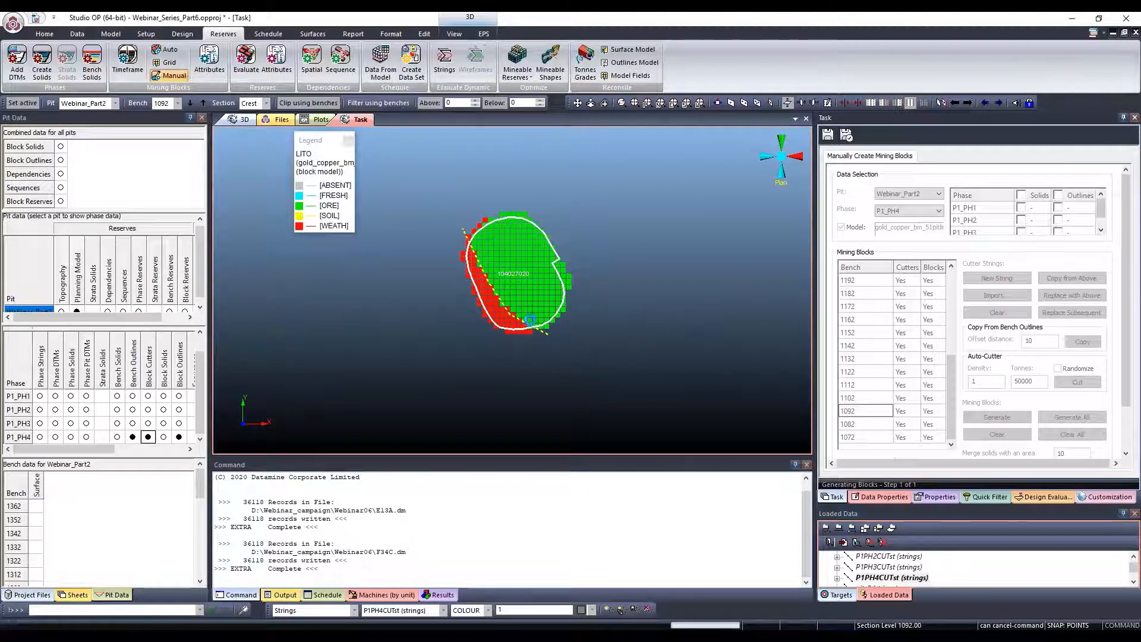
# Compare the lithology-based mining blocks of bench 1092 with the grid-cut blocks of bench 1102
pyautogui.scroll(2, 514, 271)
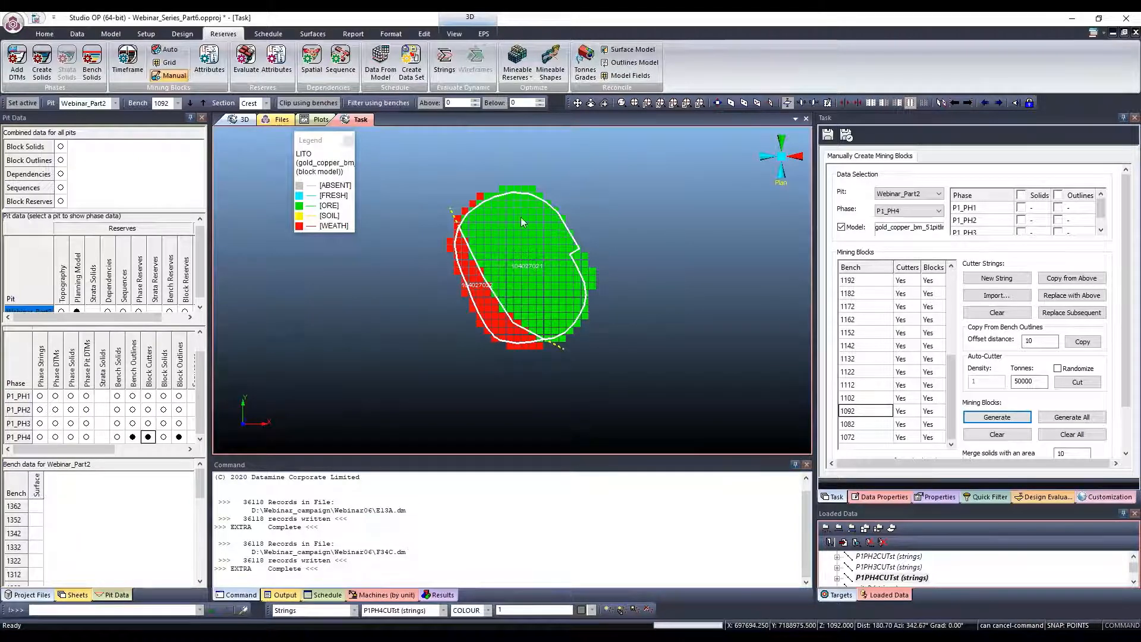
pyautogui.click(865, 398)
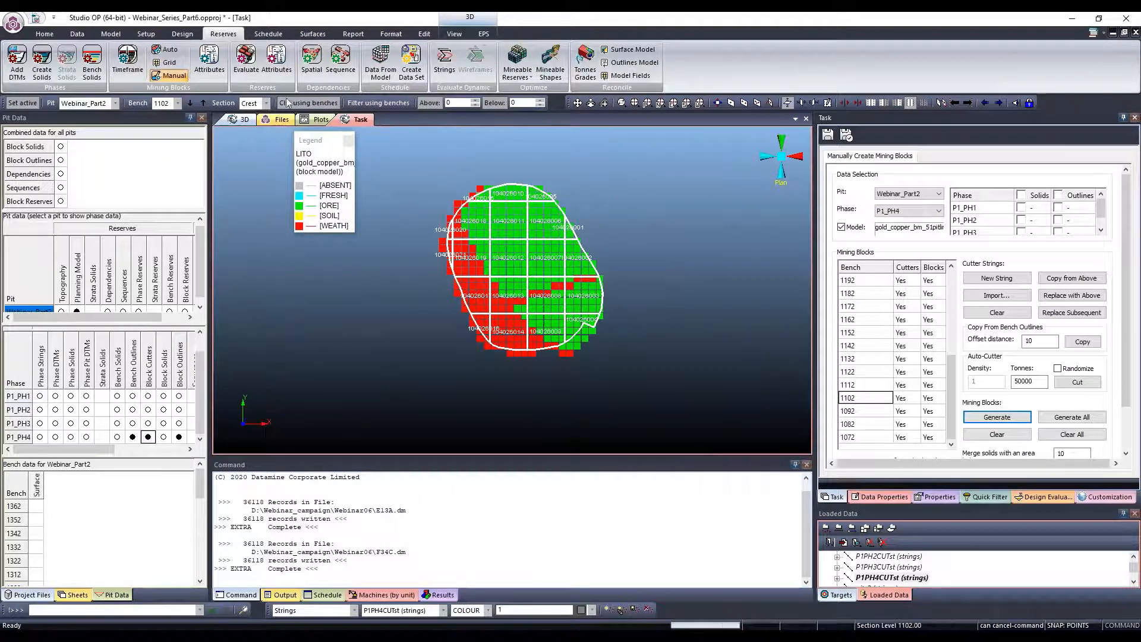
pyautogui.click(868, 412)
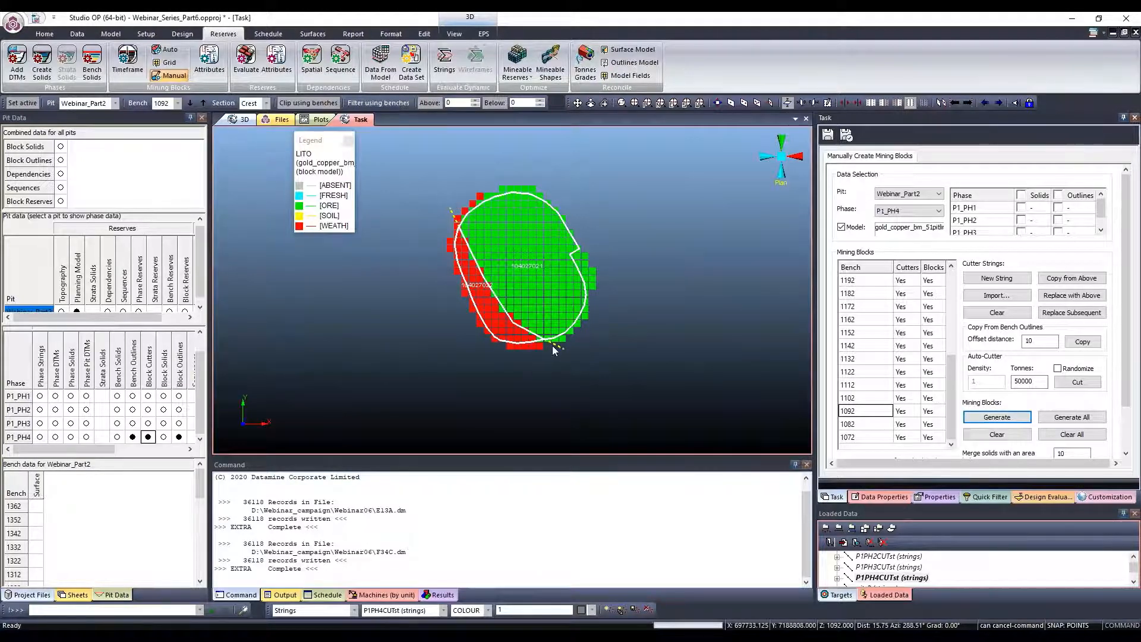
# Open the mining block attributes task without saving the outstanding changes of the manual block task
pyautogui.click(209, 60)
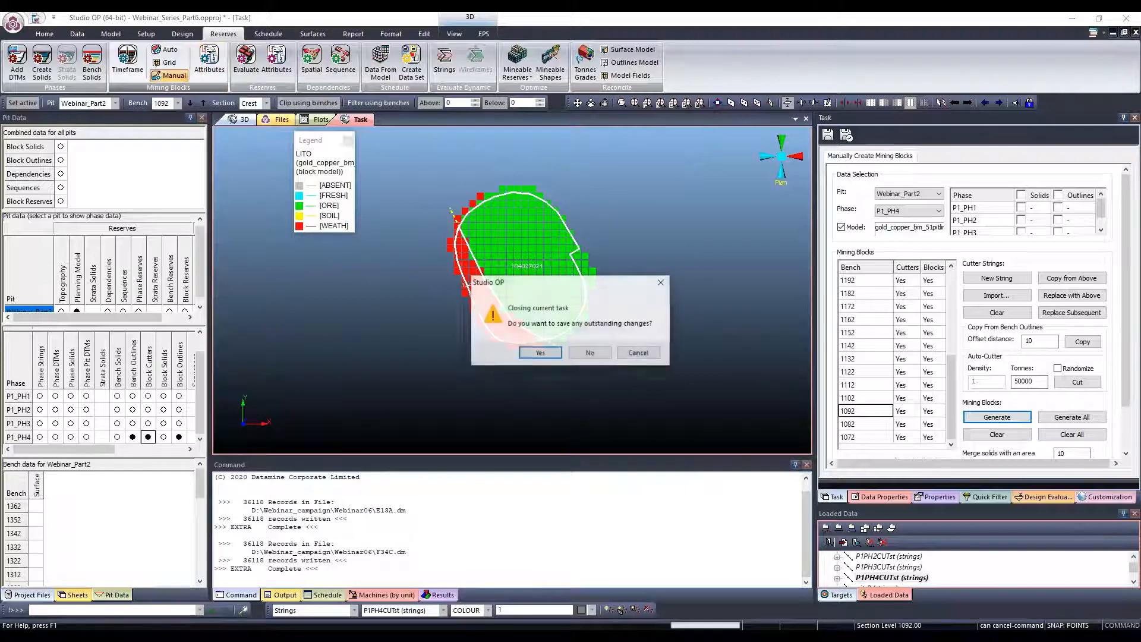
pyautogui.click(591, 356)
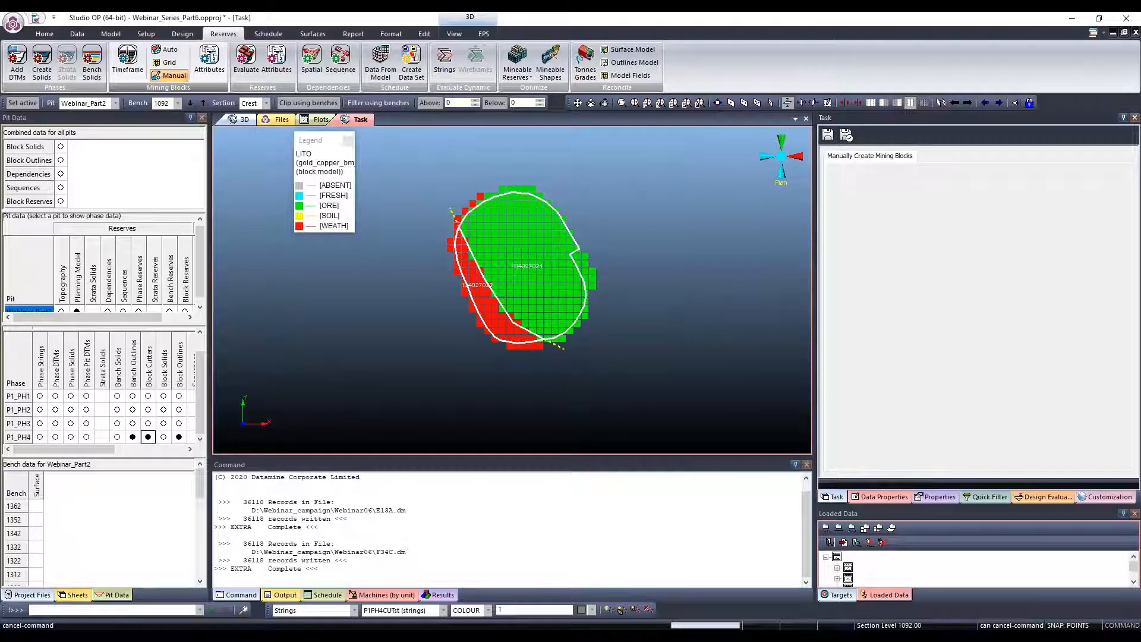
pyautogui.click(210, 59)
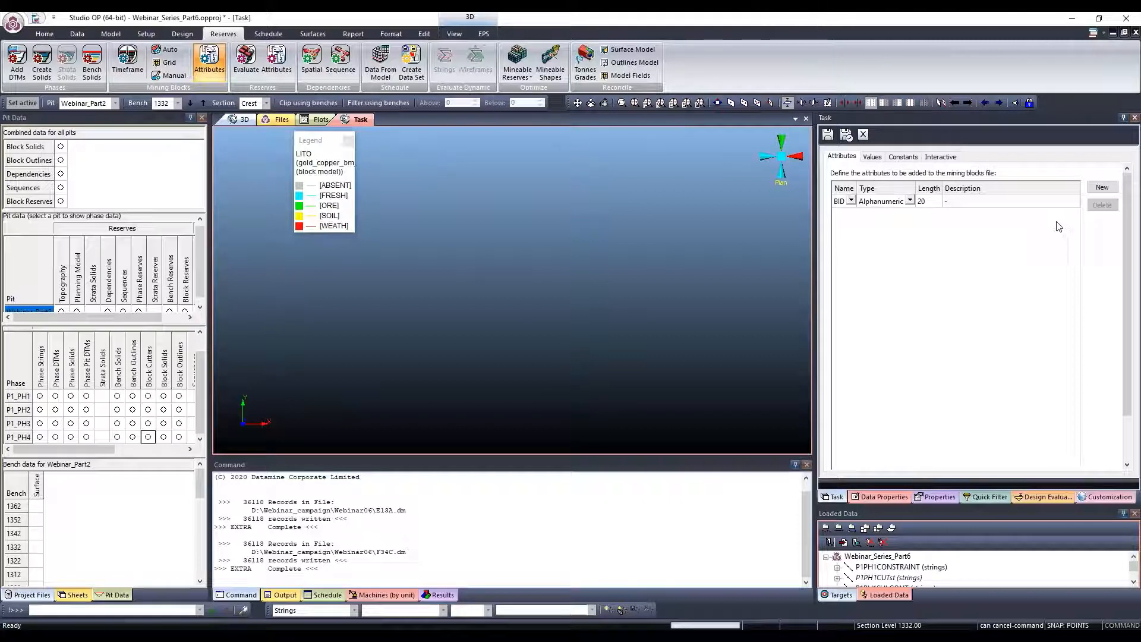
# Add a new mining block attribute ATTR_1 with Alphanumeric type and a length of 12
pyautogui.click(1103, 187)
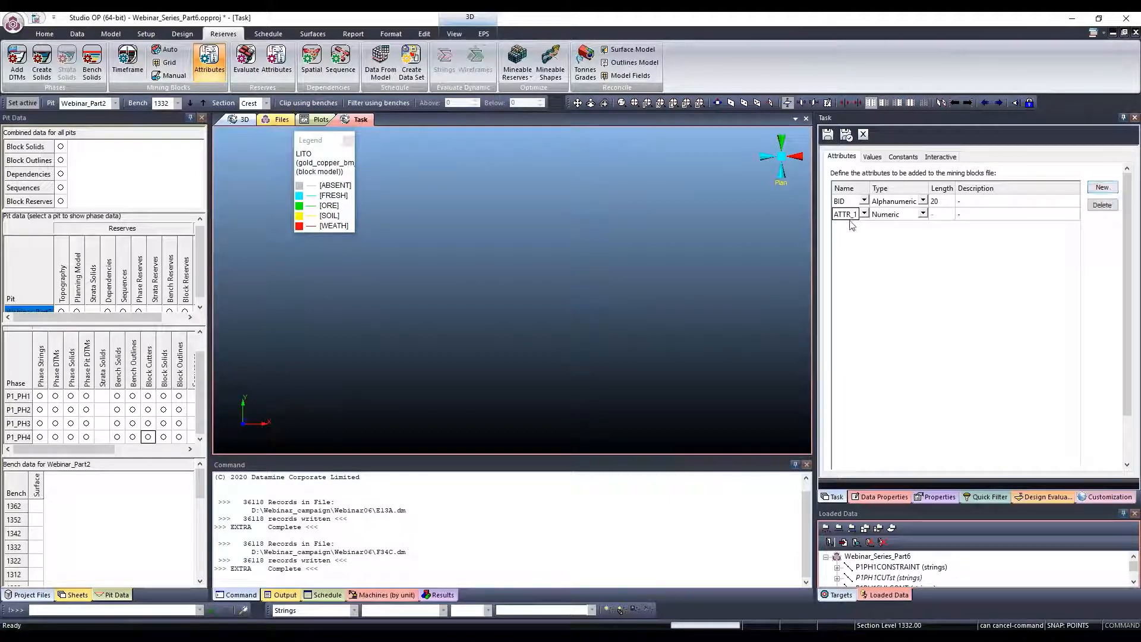
pyautogui.click(920, 215)
pyautogui.click(923, 215)
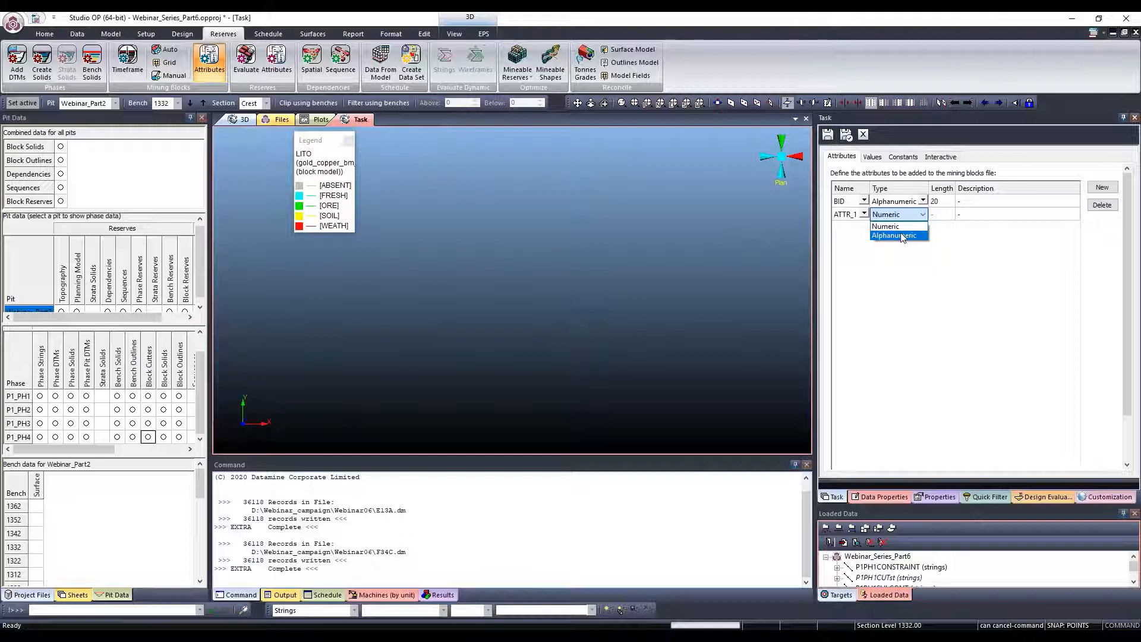
pyautogui.click(901, 233)
pyautogui.click(939, 215)
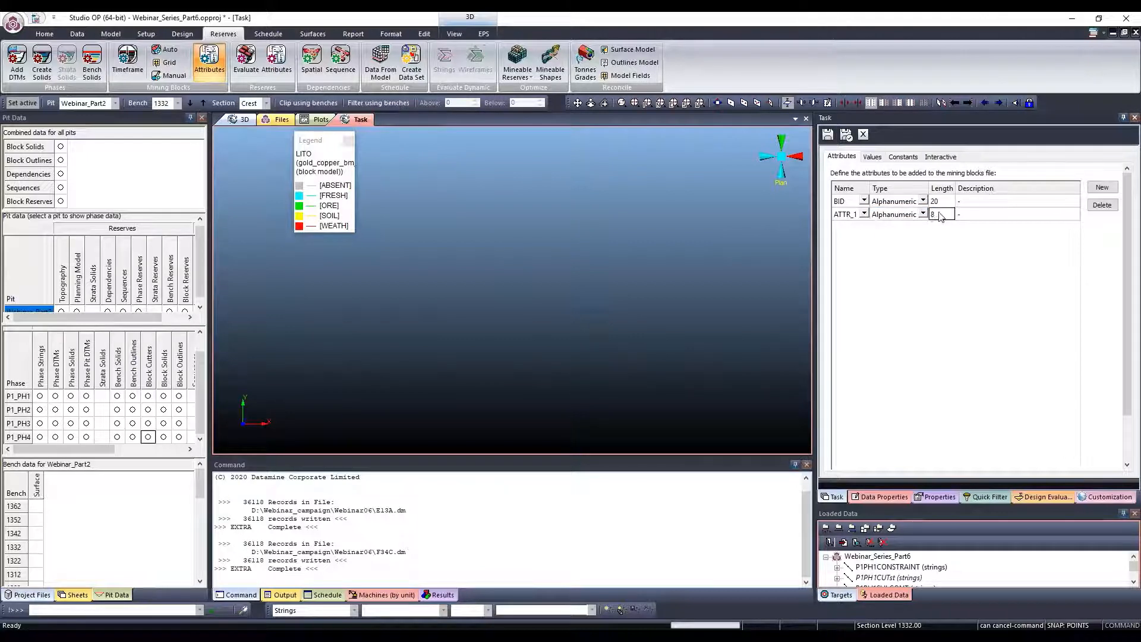
pyautogui.write('10')
pyautogui.click(937, 271)
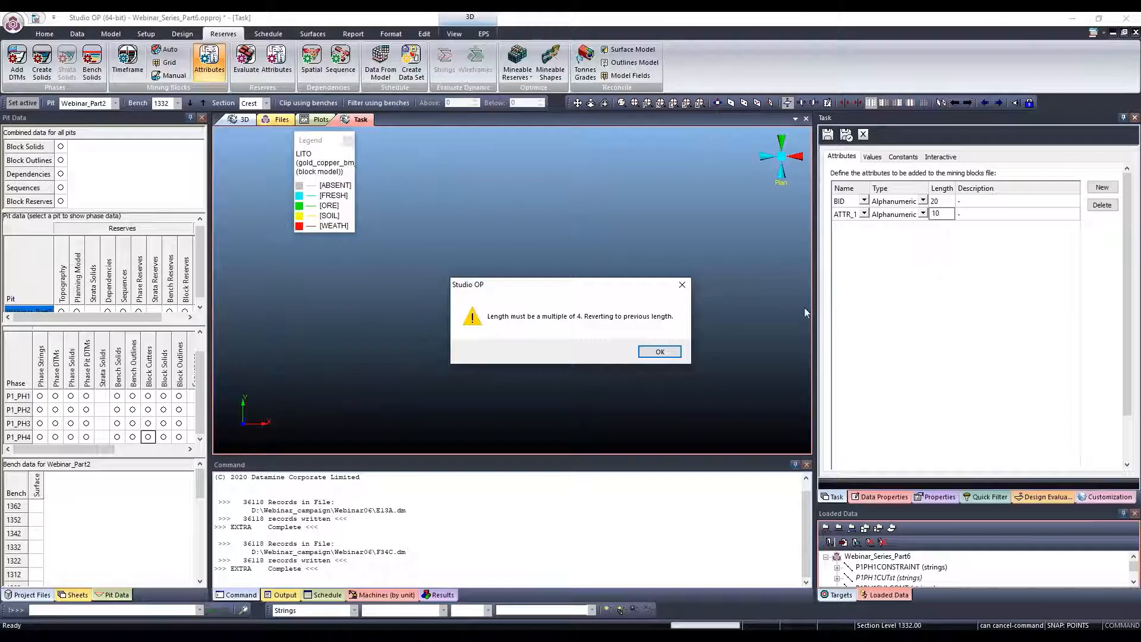
pyautogui.click(660, 353)
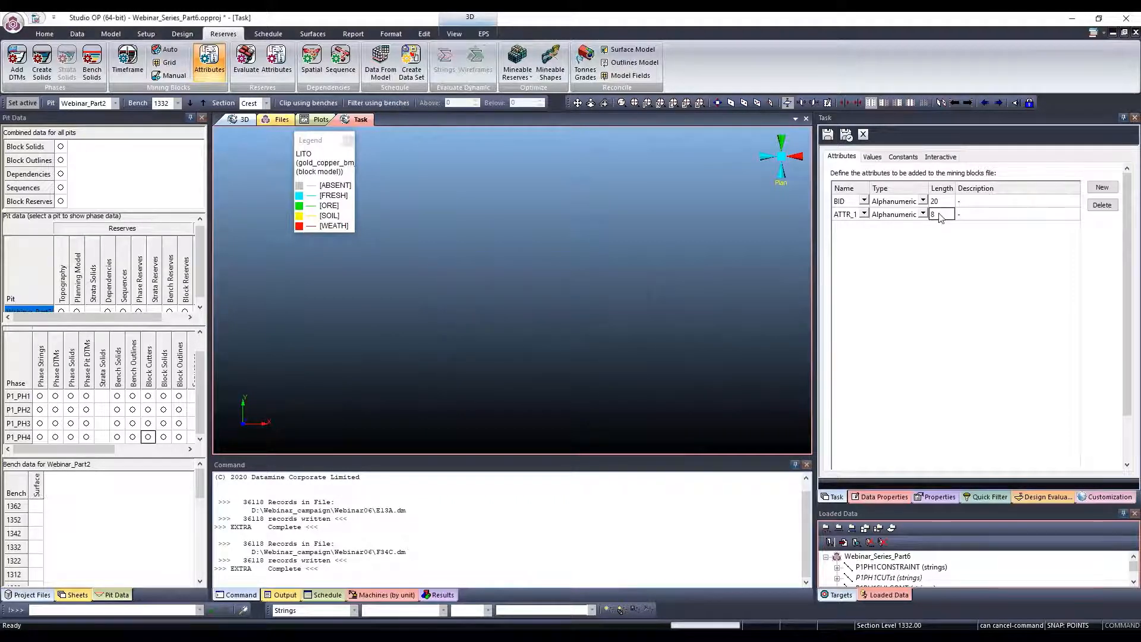
pyautogui.write('12')
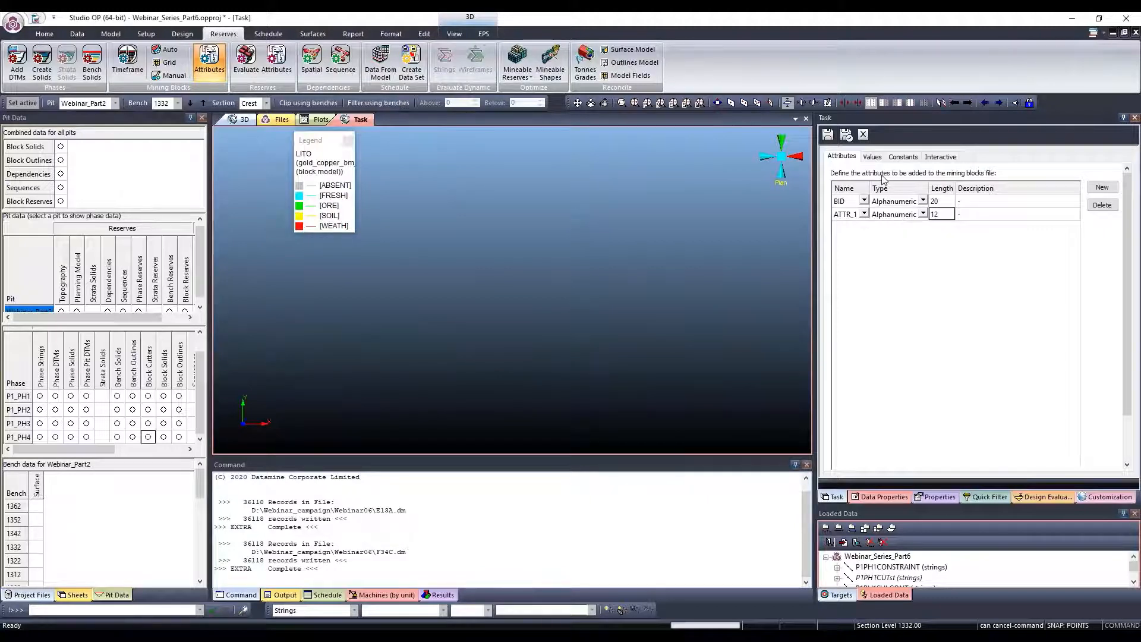
# Add a value definition for ATTR_1 and inspect the expression editor for its value without entering anything
pyautogui.click(872, 156)
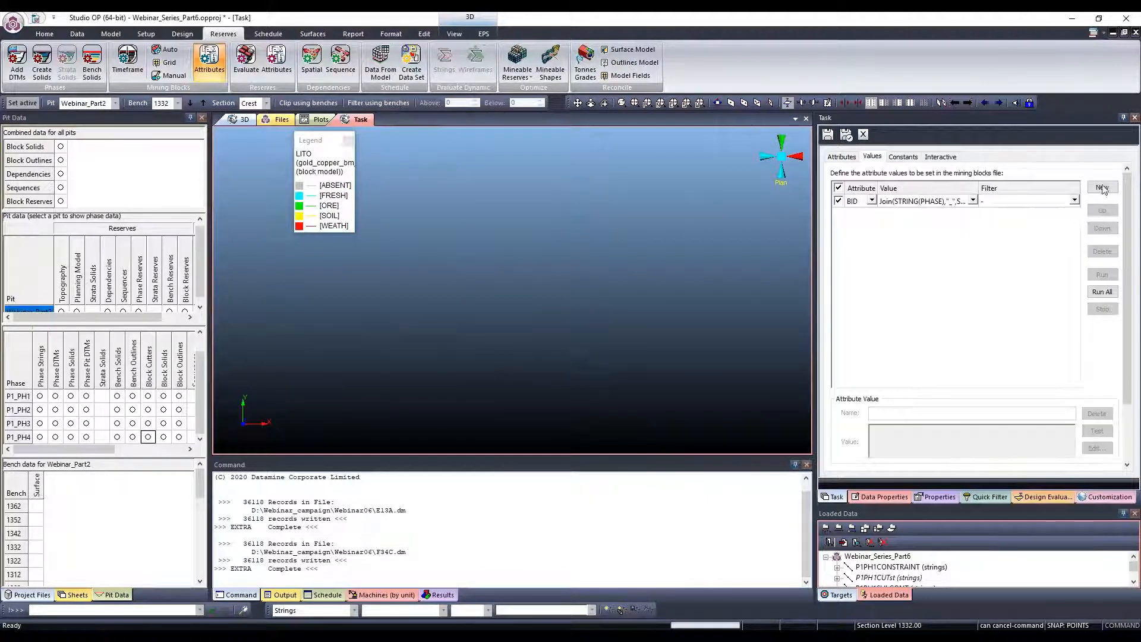
pyautogui.click(1102, 188)
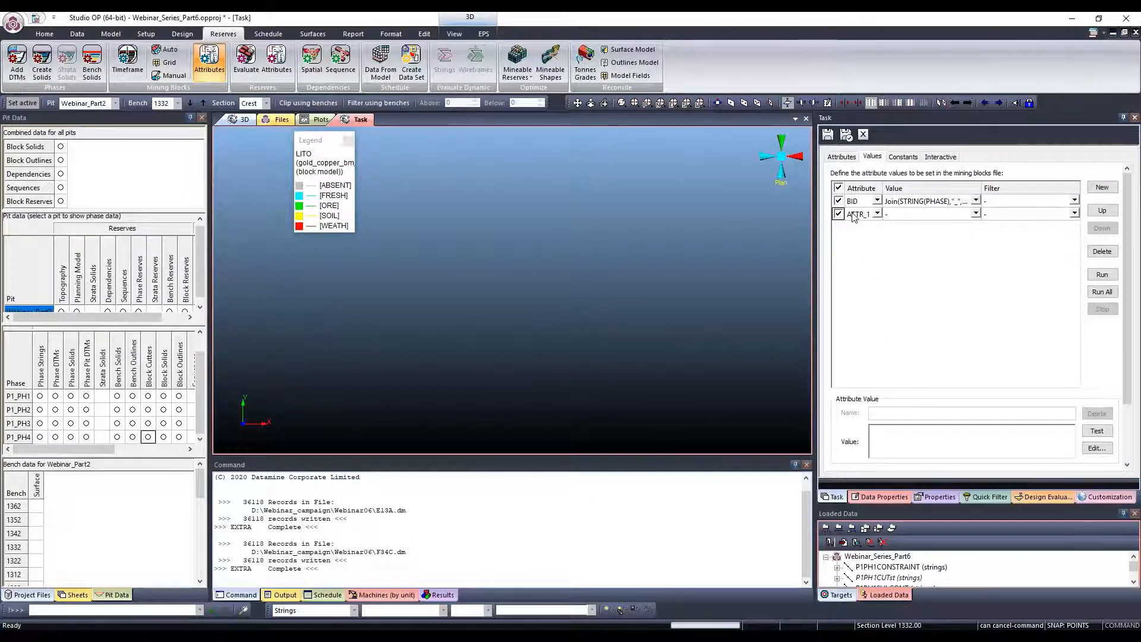
pyautogui.click(899, 429)
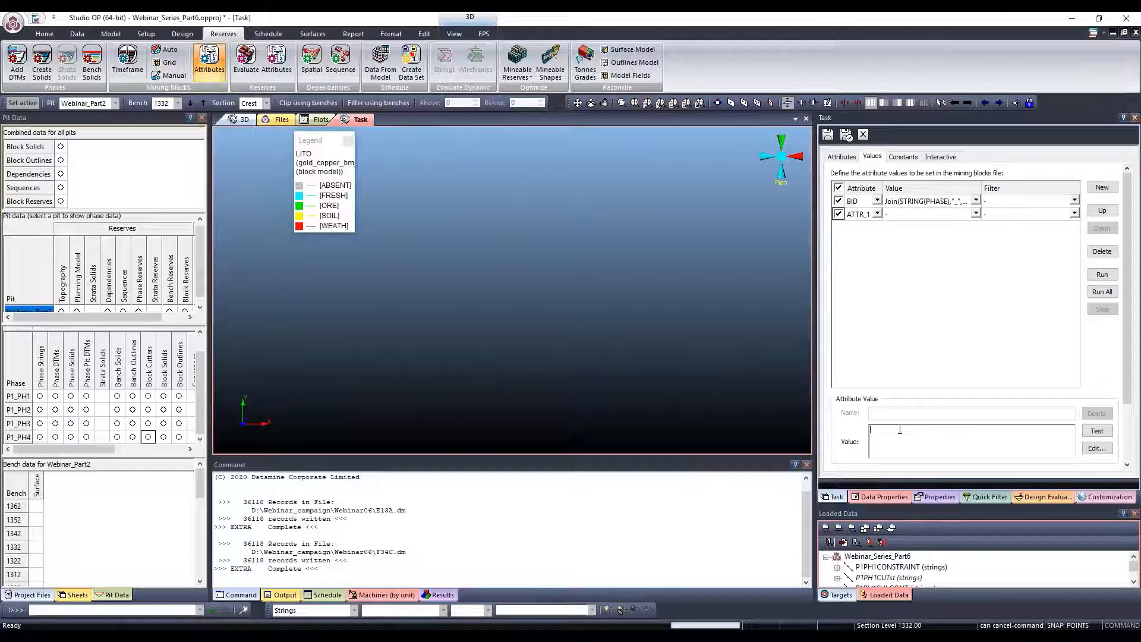
pyautogui.scroll(-2, 900, 430)
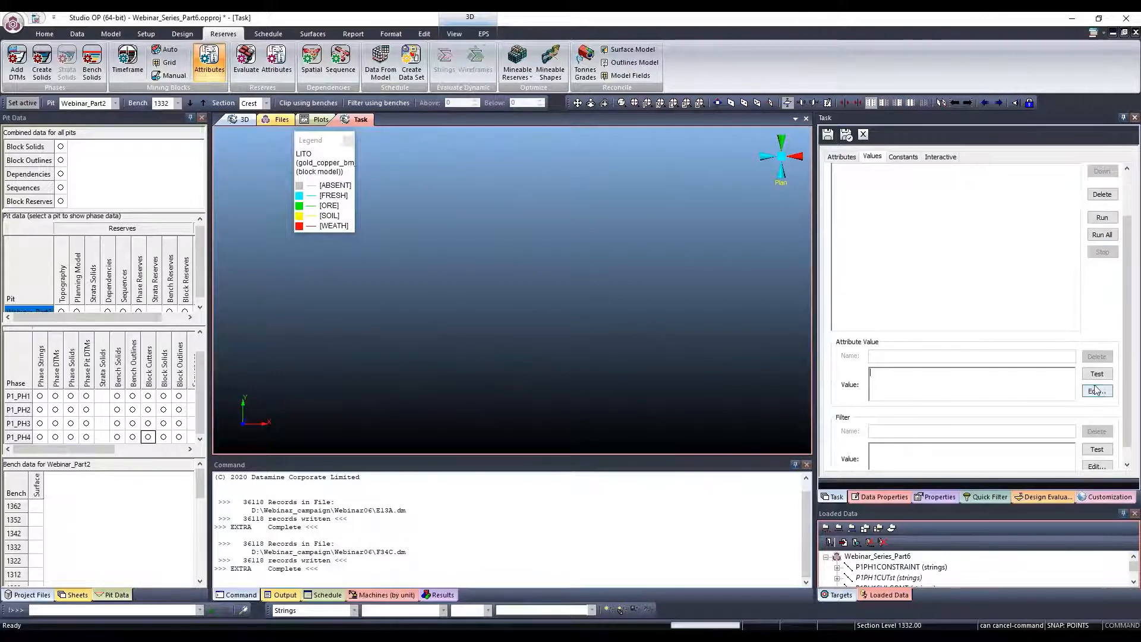
pyautogui.click(1096, 390)
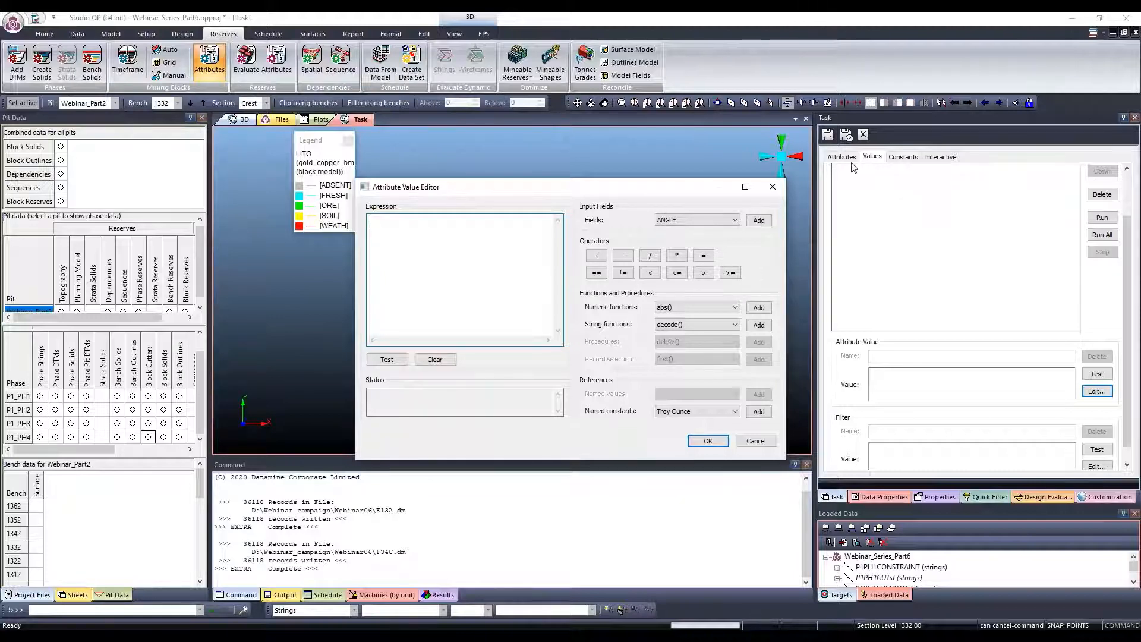
pyautogui.click(771, 189)
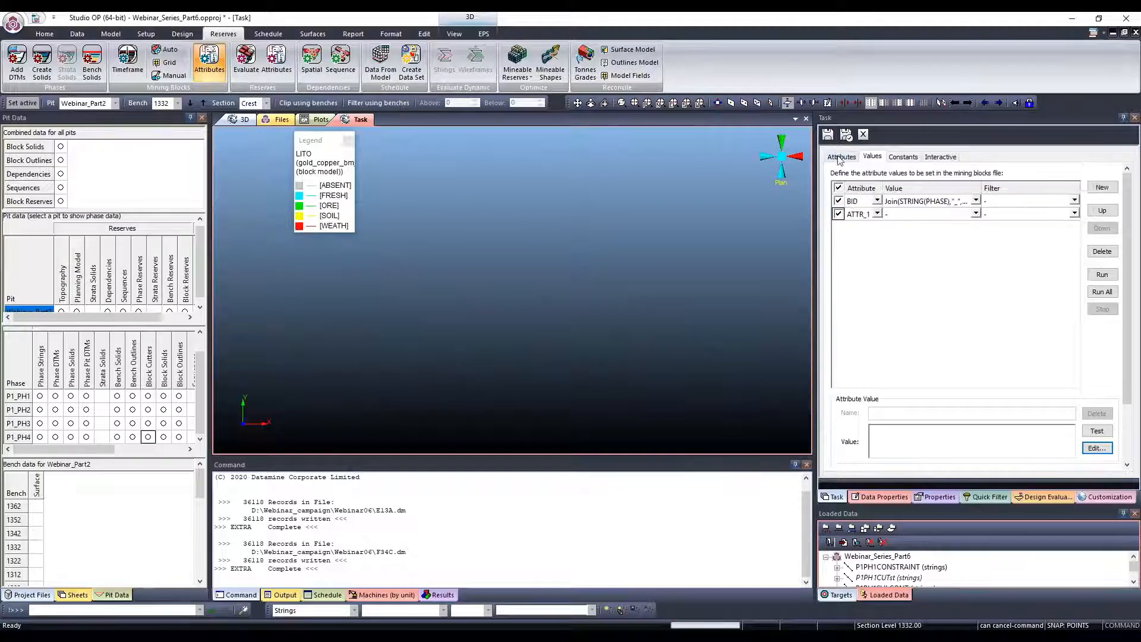
# Review the attribute value and filter fields available for the ATTR_1 definition
pyautogui.scroll(-2, 915, 273)
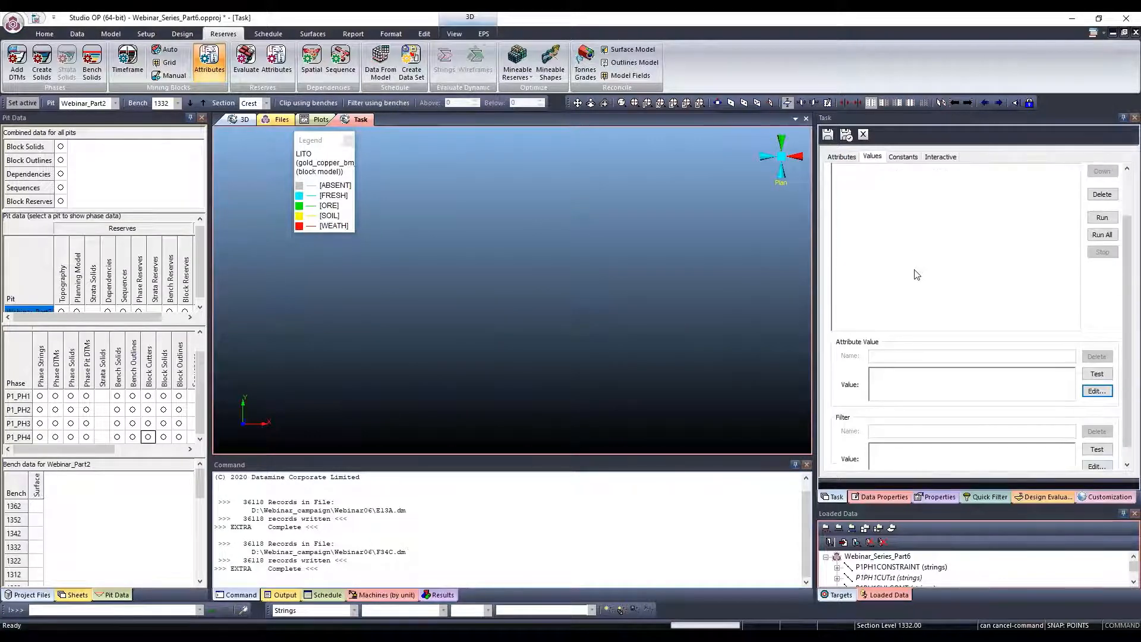
pyautogui.scroll(-1, 914, 347)
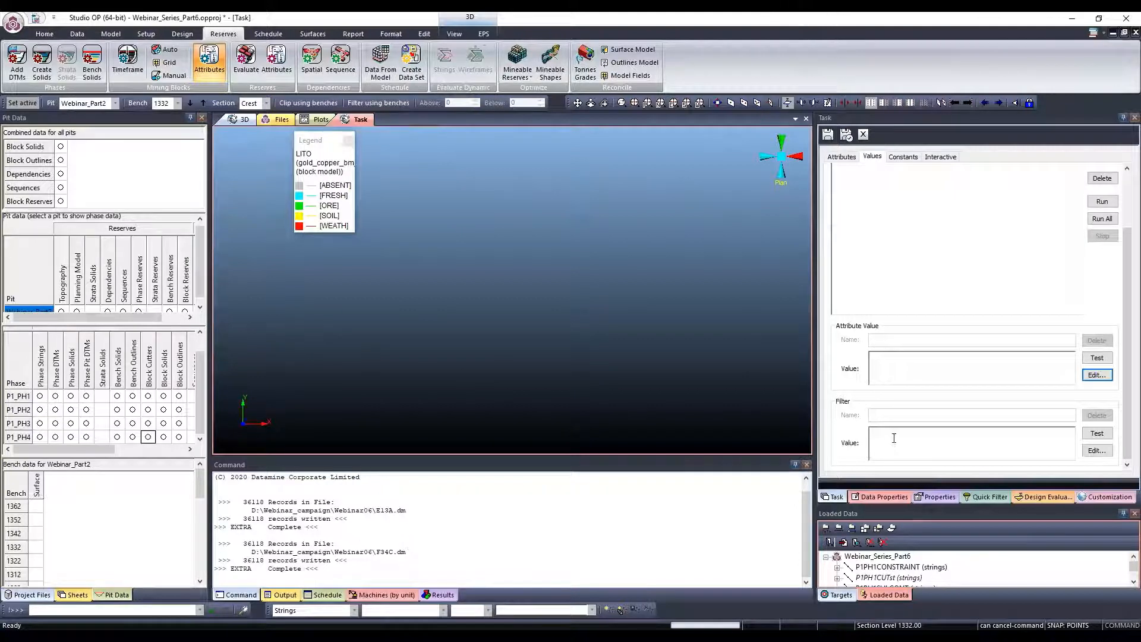
pyautogui.click(892, 438)
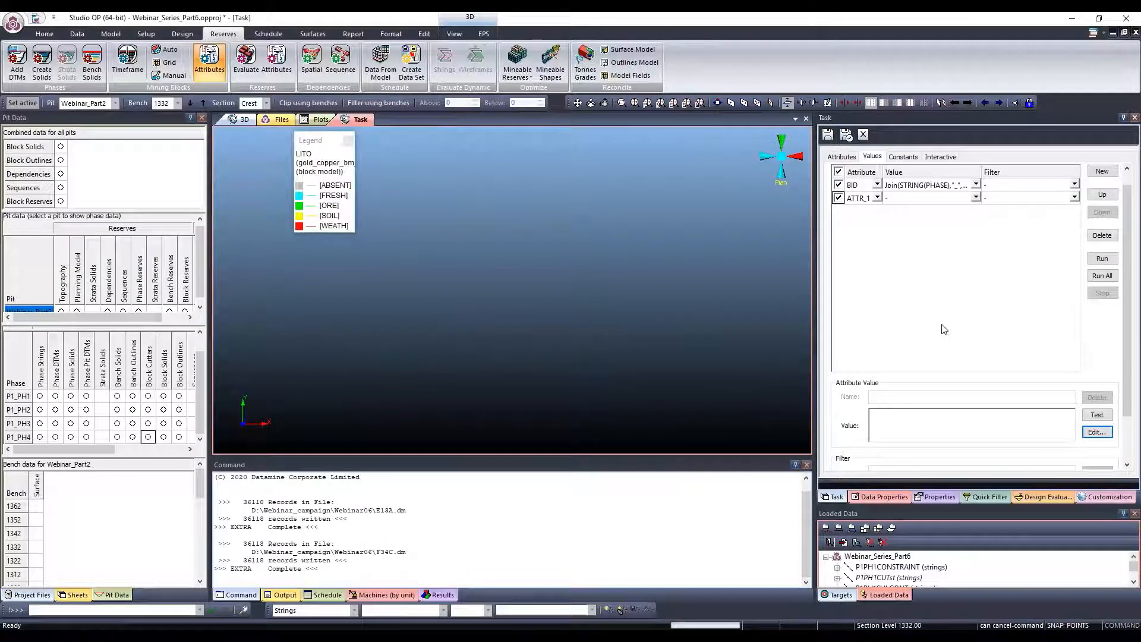
pyautogui.scroll(-1, 944, 330)
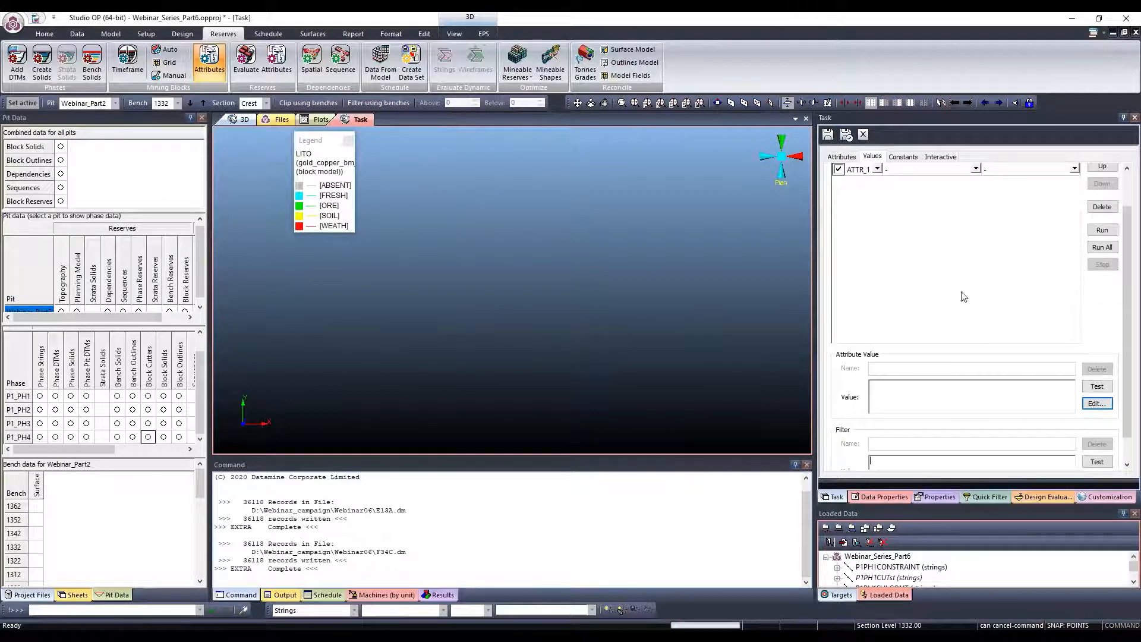
pyautogui.scroll(1, 956, 291)
# Test the BID attribute's Join value expression and examine its PHASE, ZP and BLOCKID parts
pyautogui.click(903, 185)
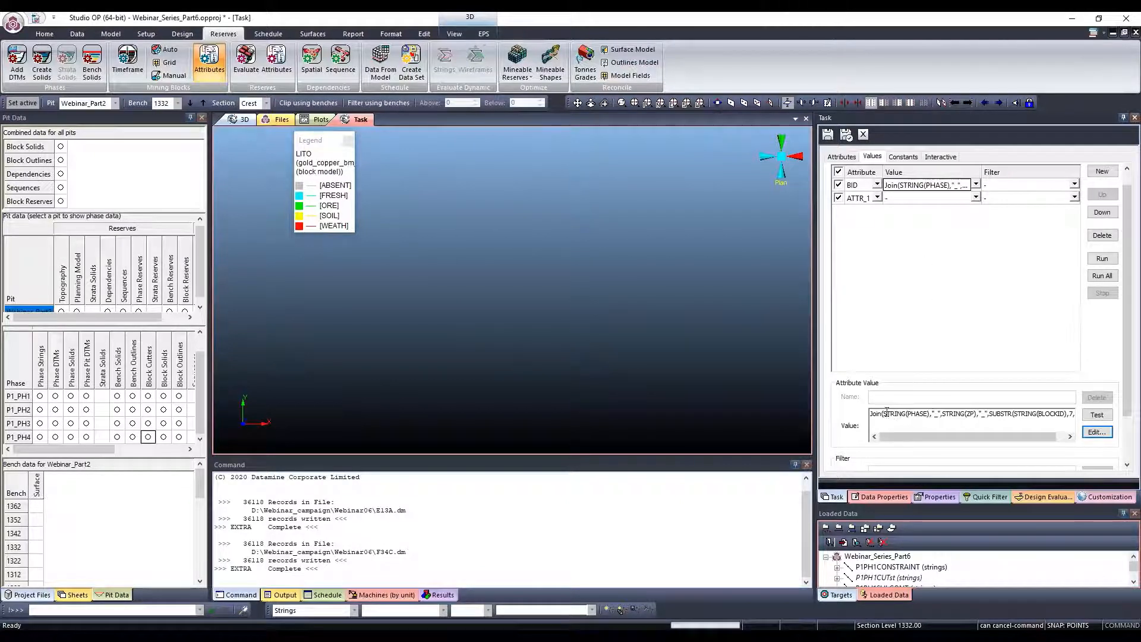
pyautogui.click(1095, 419)
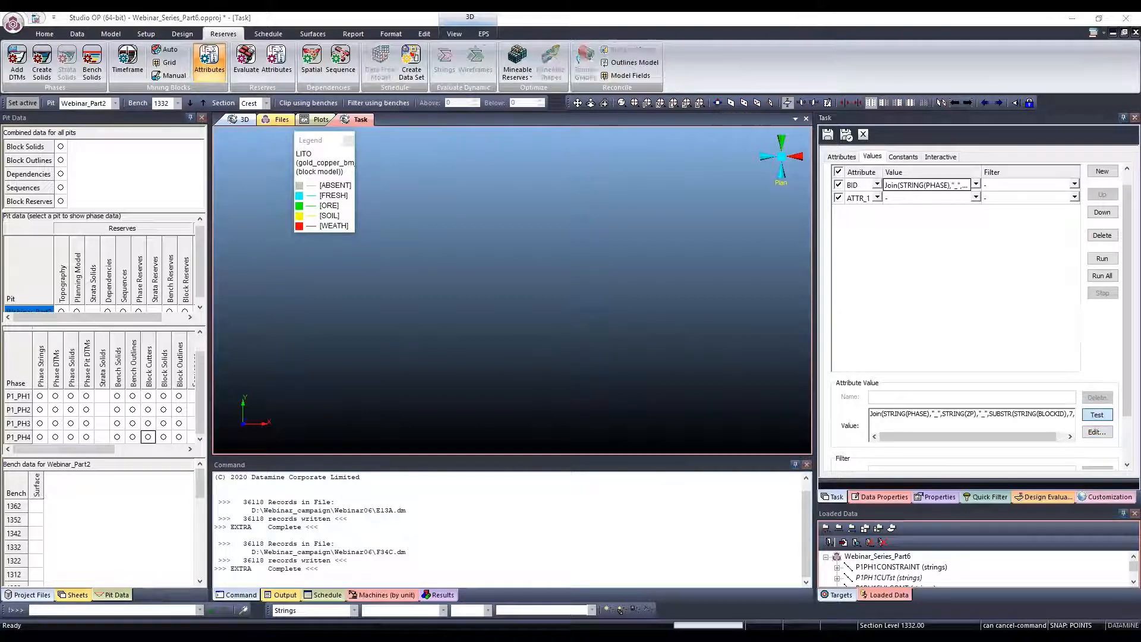
pyautogui.click(608, 354)
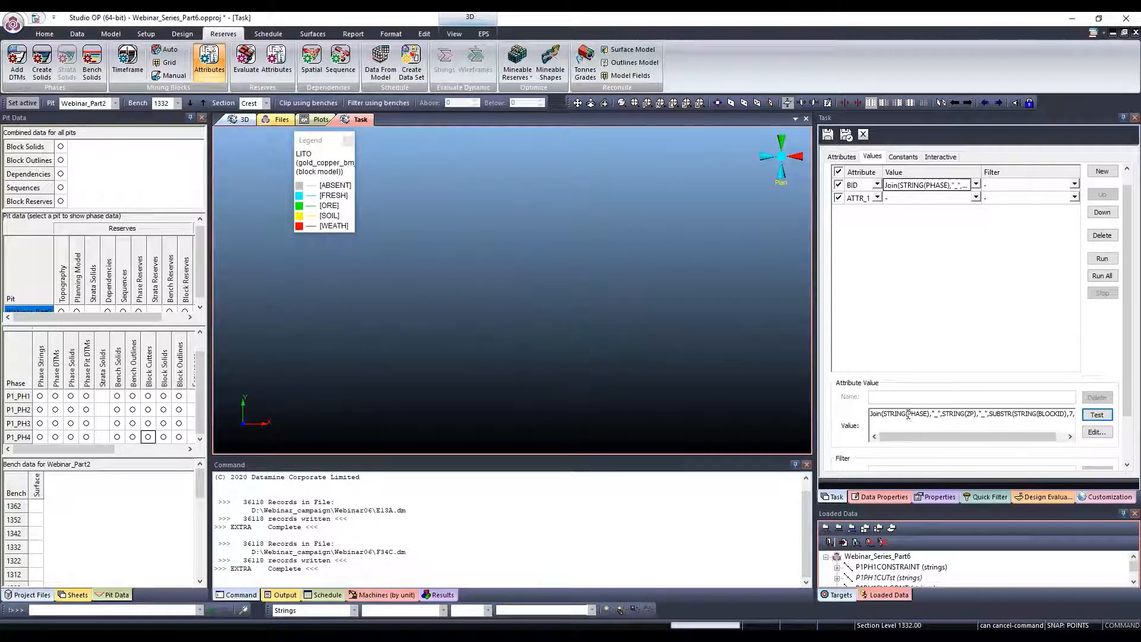
pyautogui.moveTo(908, 415); pyautogui.dragTo(988, 436)
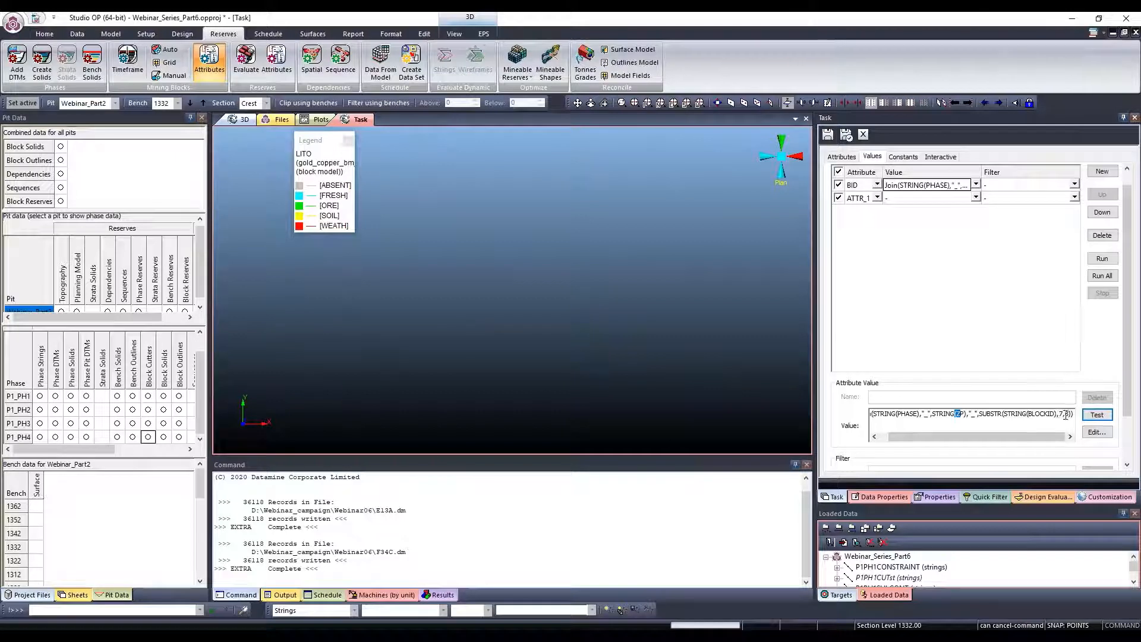
# Examine the SUBSTR length in the BID expression, run all attribute value definitions and save the attribute settings
pyautogui.moveTo(1065, 414); pyautogui.dragTo(1070, 414)
pyautogui.scroll(-2, 1034, 450)
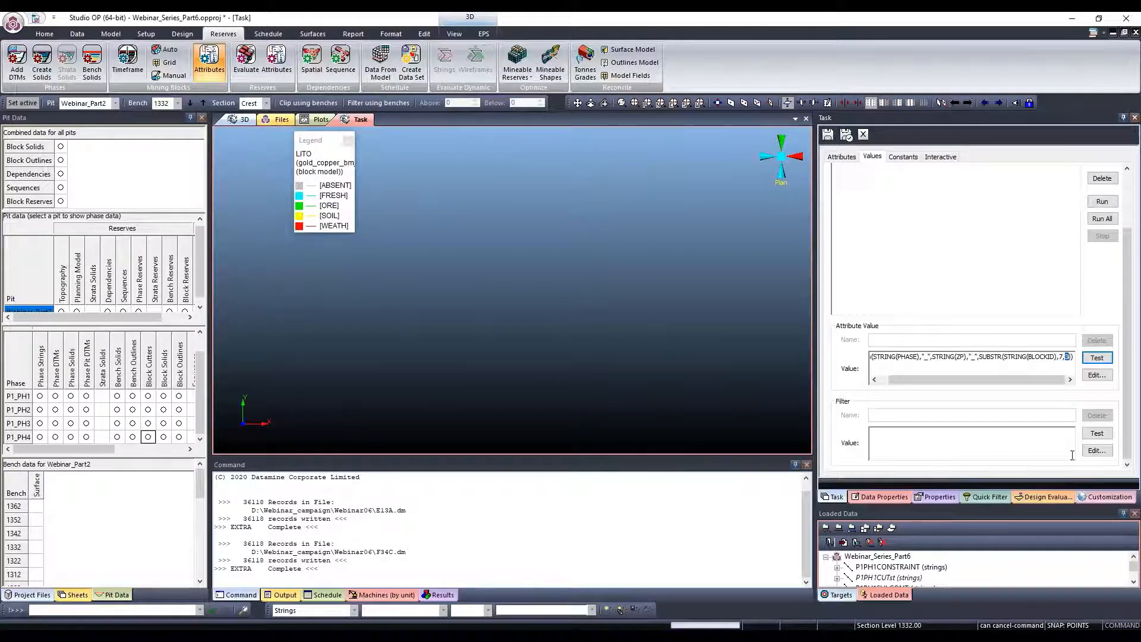
pyautogui.scroll(3, 975, 446)
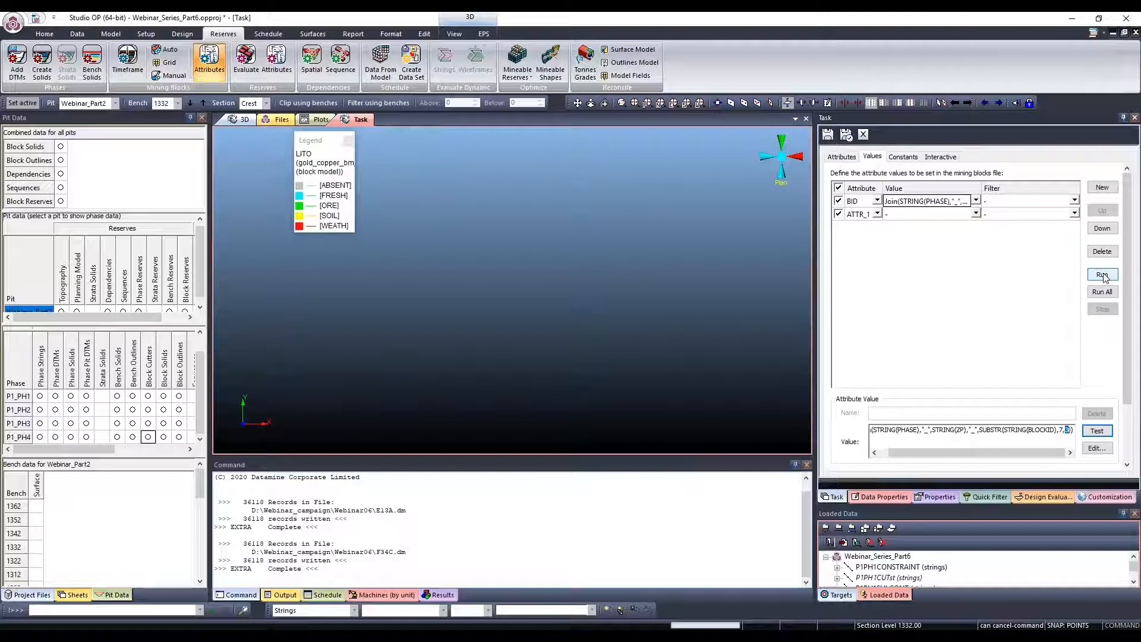
pyautogui.click(1102, 291)
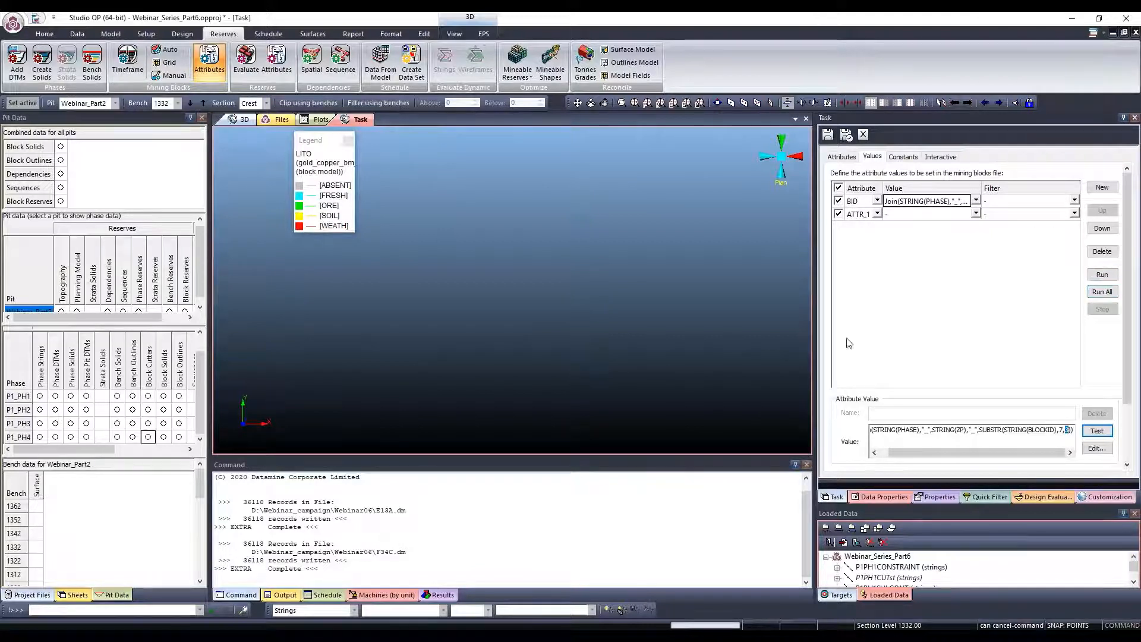
pyautogui.click(827, 136)
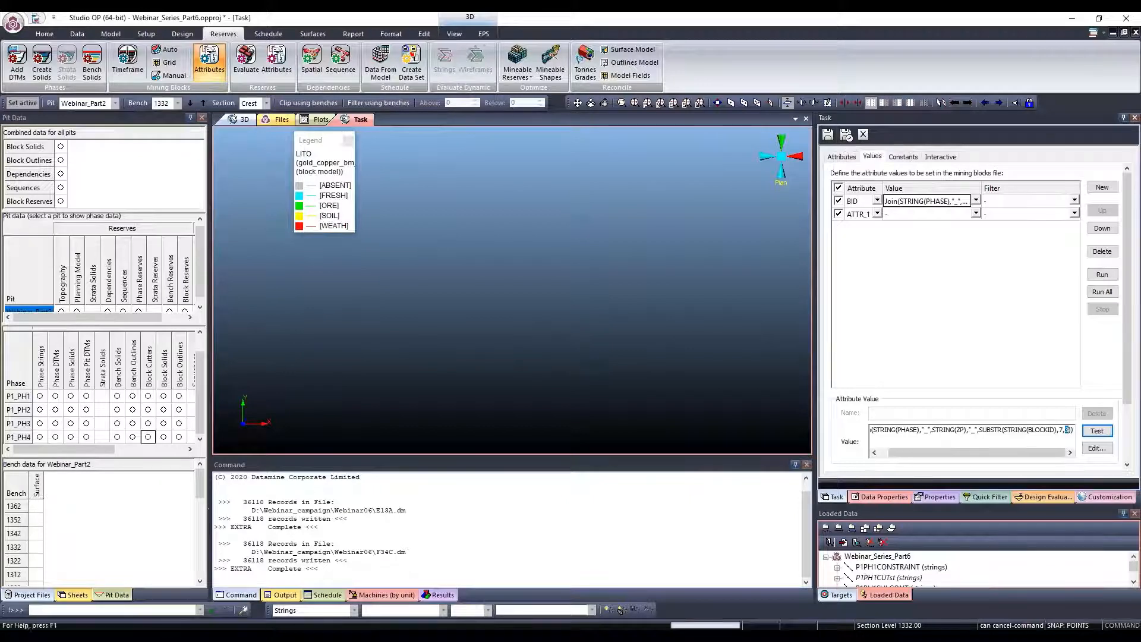
# Switch to File Explorer and open the BLOCKSst table from Webinar06 - Copy's OPDatabase, Scenario1, Data, BlockOutlines folder
pyautogui.moveTo(130, 636)
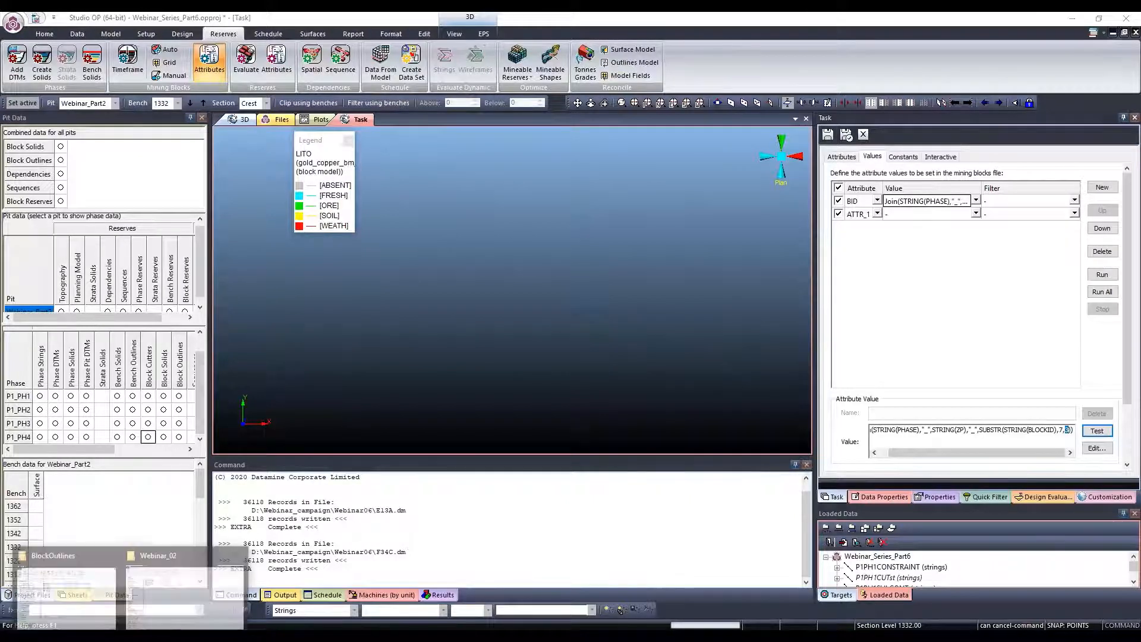
pyautogui.click(71, 591)
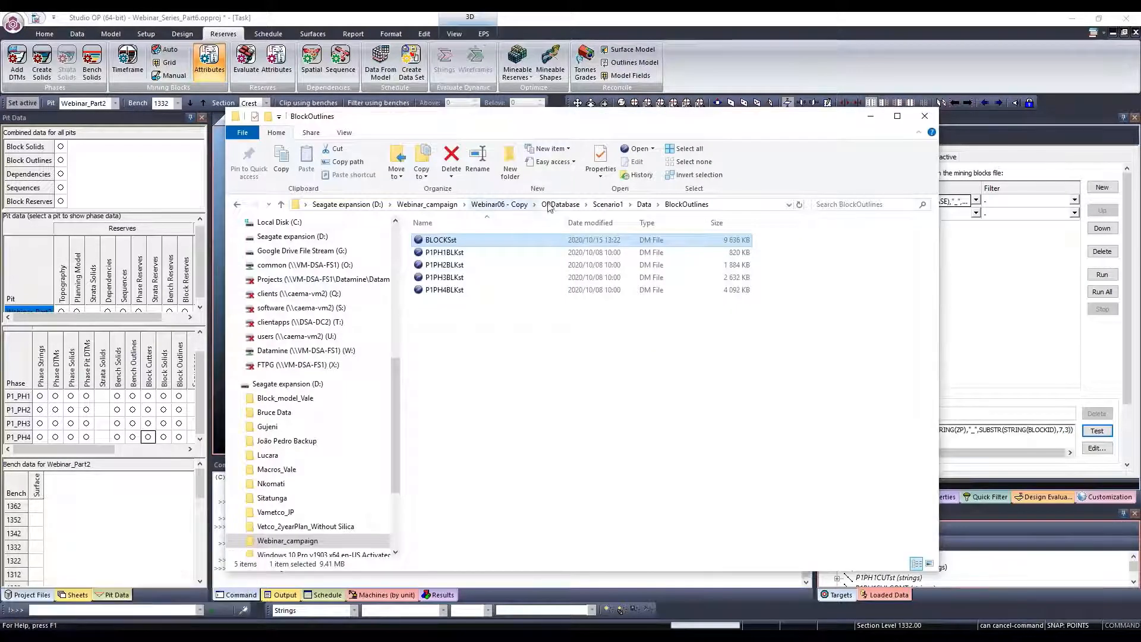
pyautogui.click(499, 204)
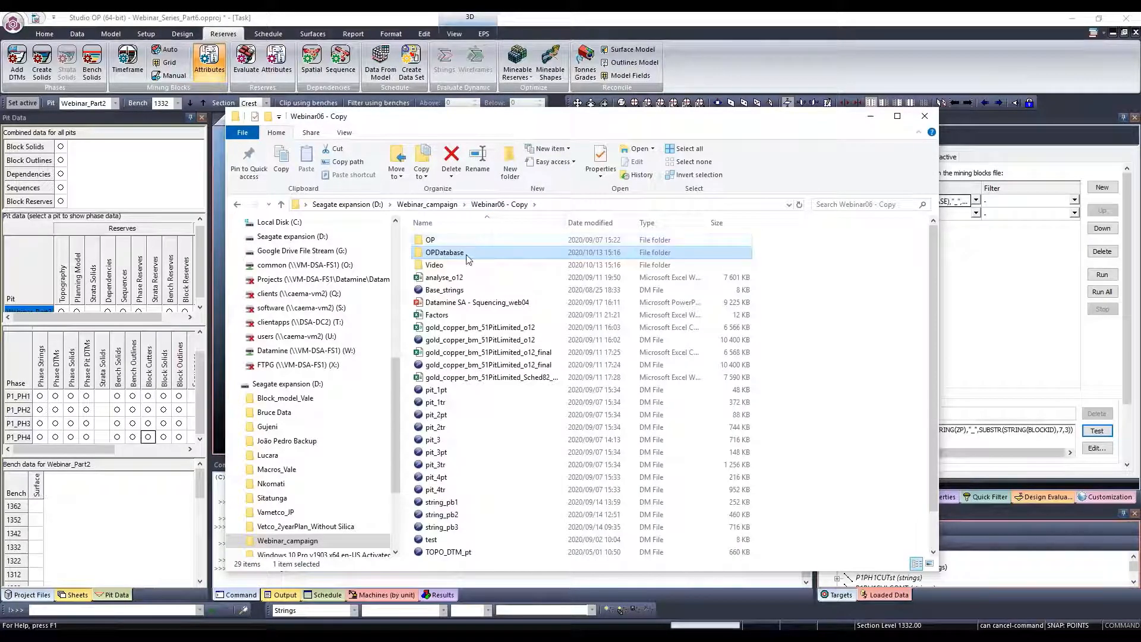
pyautogui.scroll(-1, 492, 285)
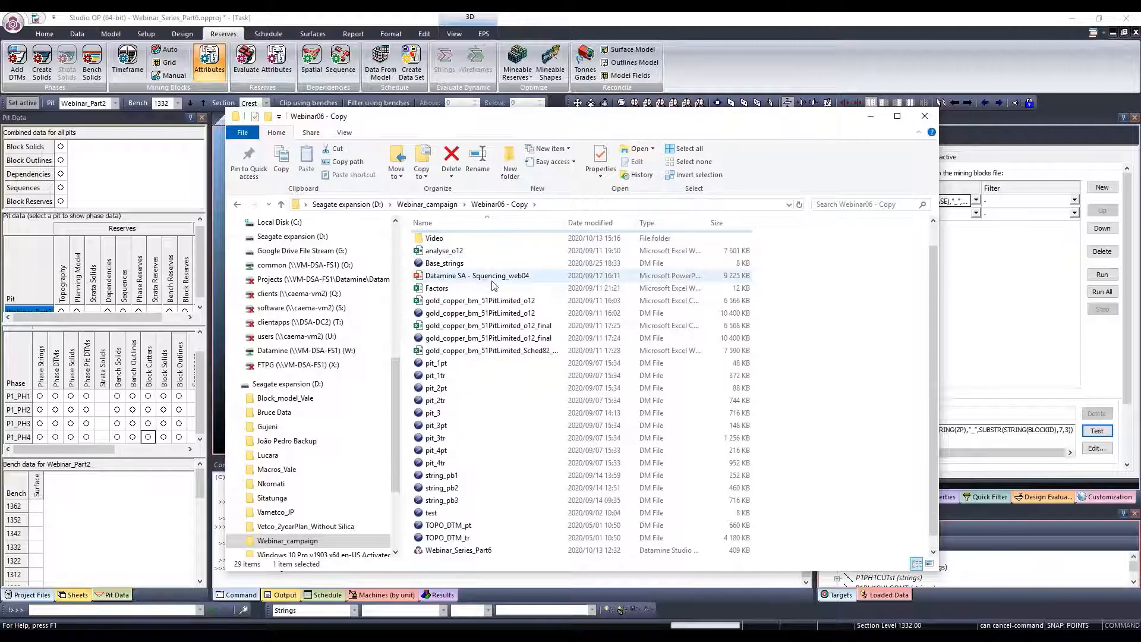
pyautogui.scroll(1, 463, 264)
pyautogui.doubleClick(457, 256)
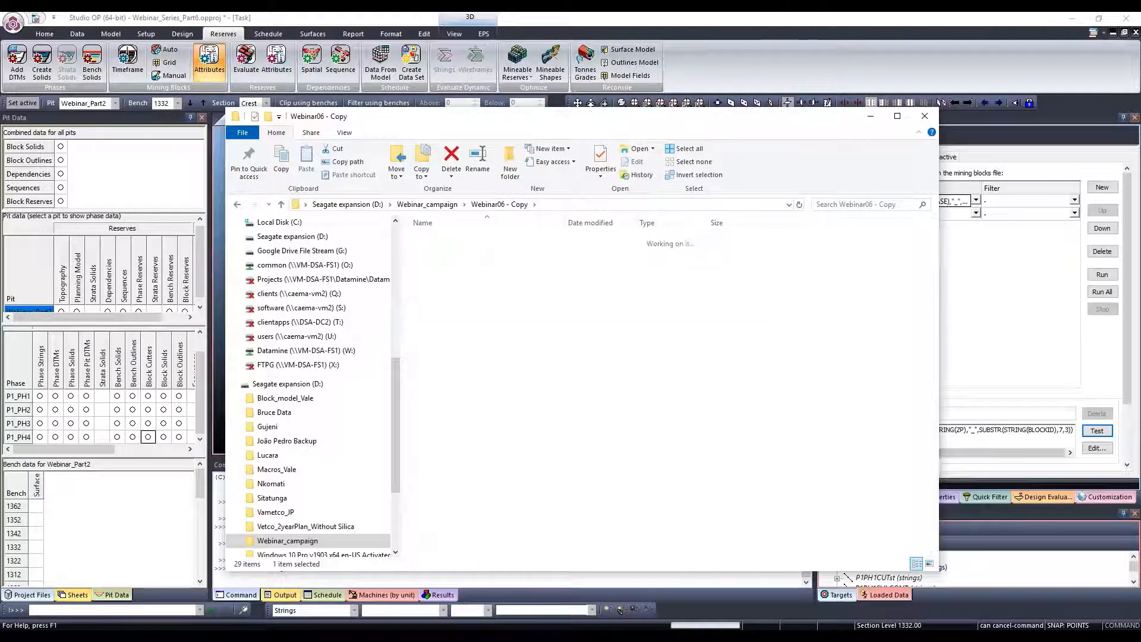
pyautogui.doubleClick(446, 240)
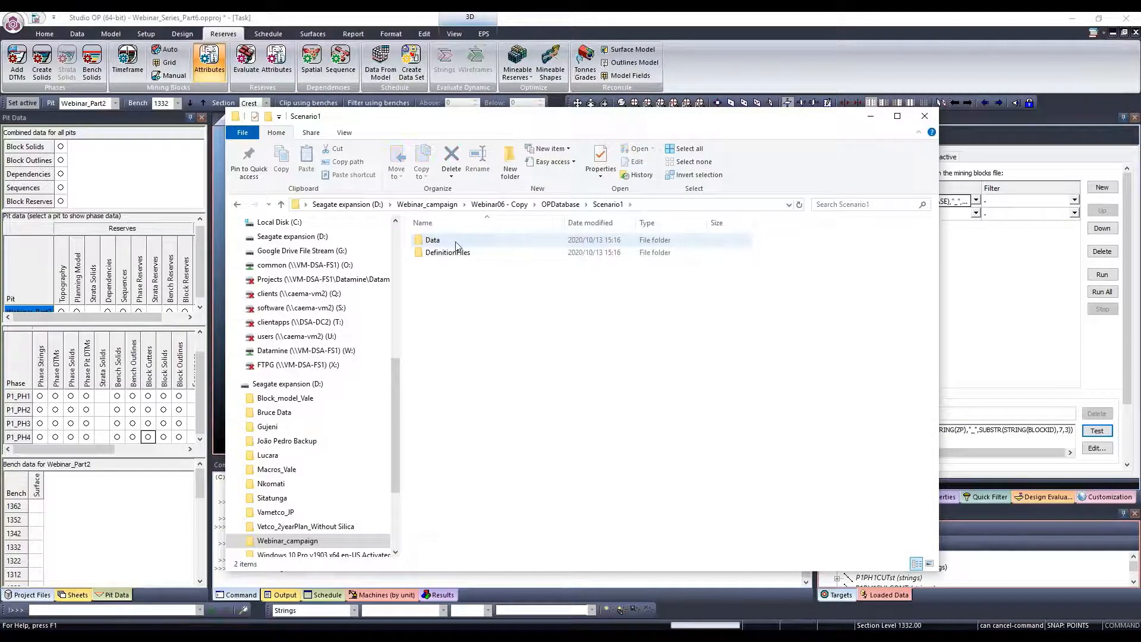
pyautogui.doubleClick(446, 240)
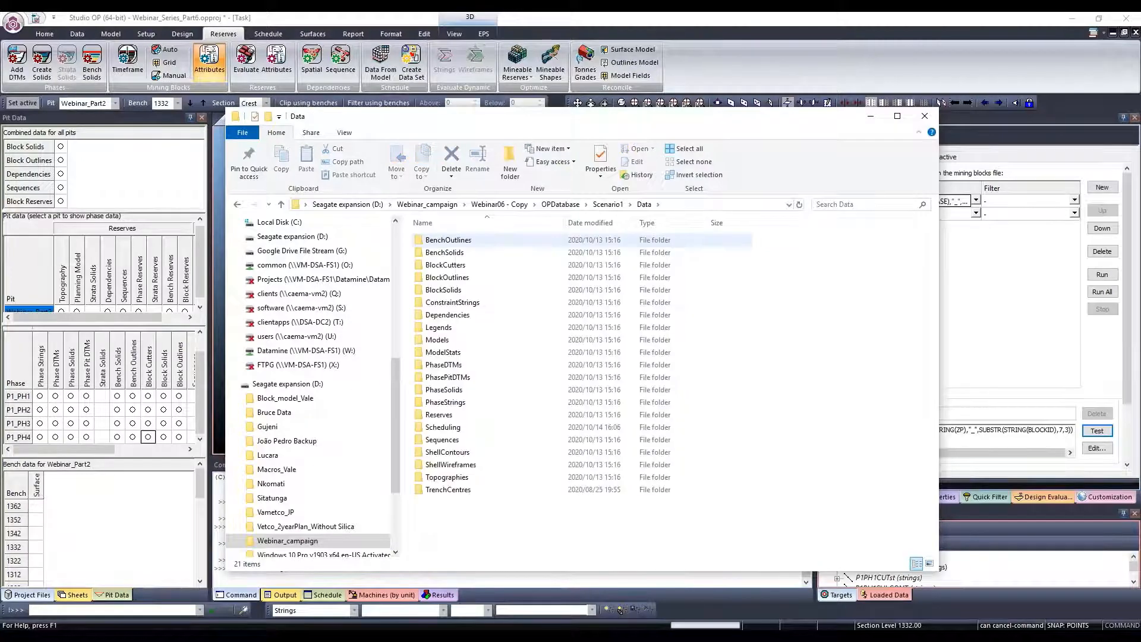
pyautogui.click(478, 279)
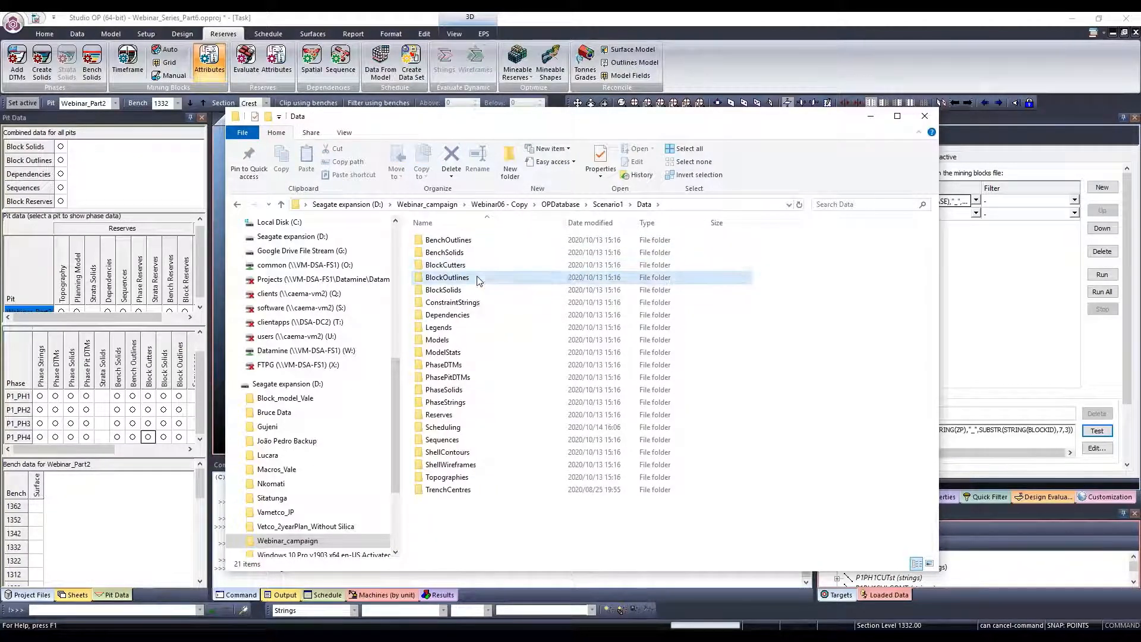
pyautogui.doubleClick(478, 279)
pyautogui.click(449, 241)
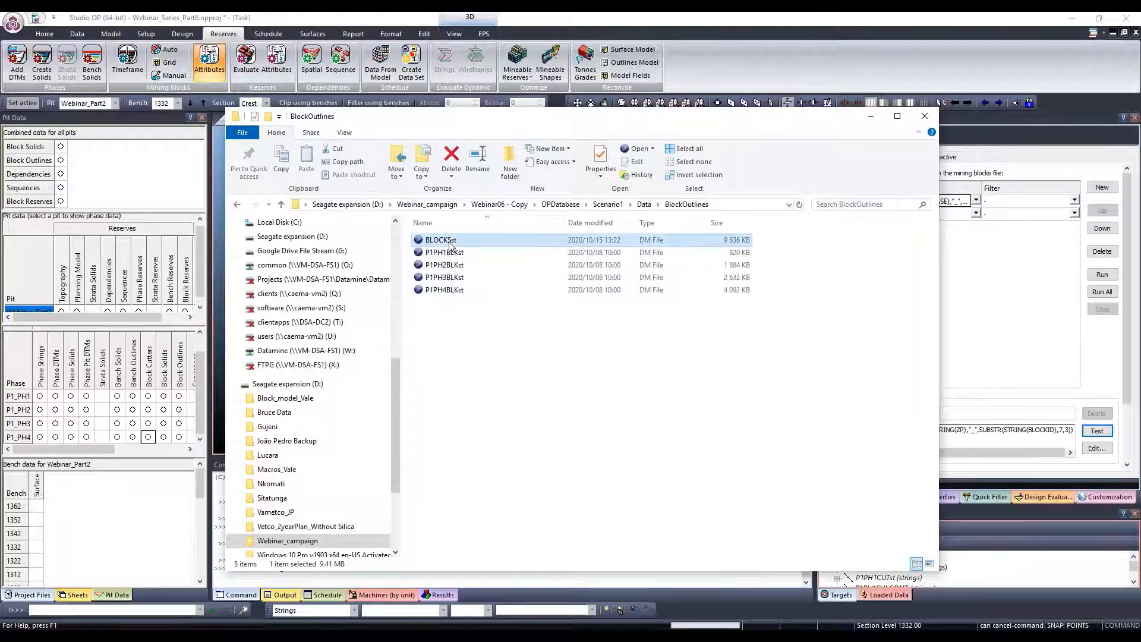
pyautogui.doubleClick(450, 242)
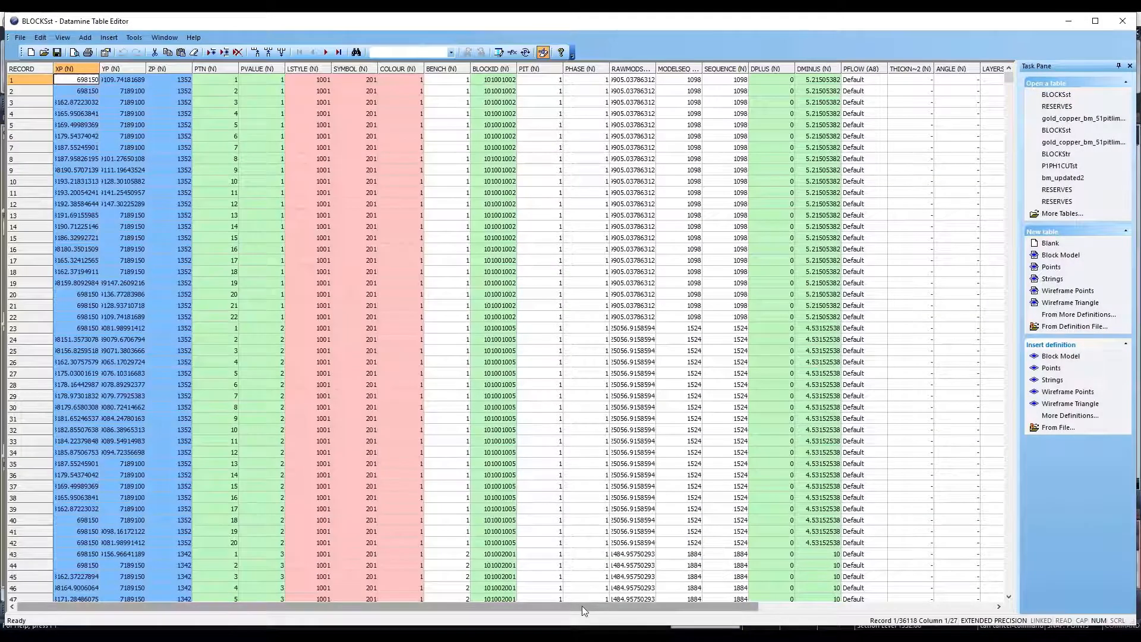
# Examine the BID column across the BLOCKSst records, then close the table and return to Studio OP
pyautogui.moveTo(622, 608); pyautogui.dragTo(857, 609)
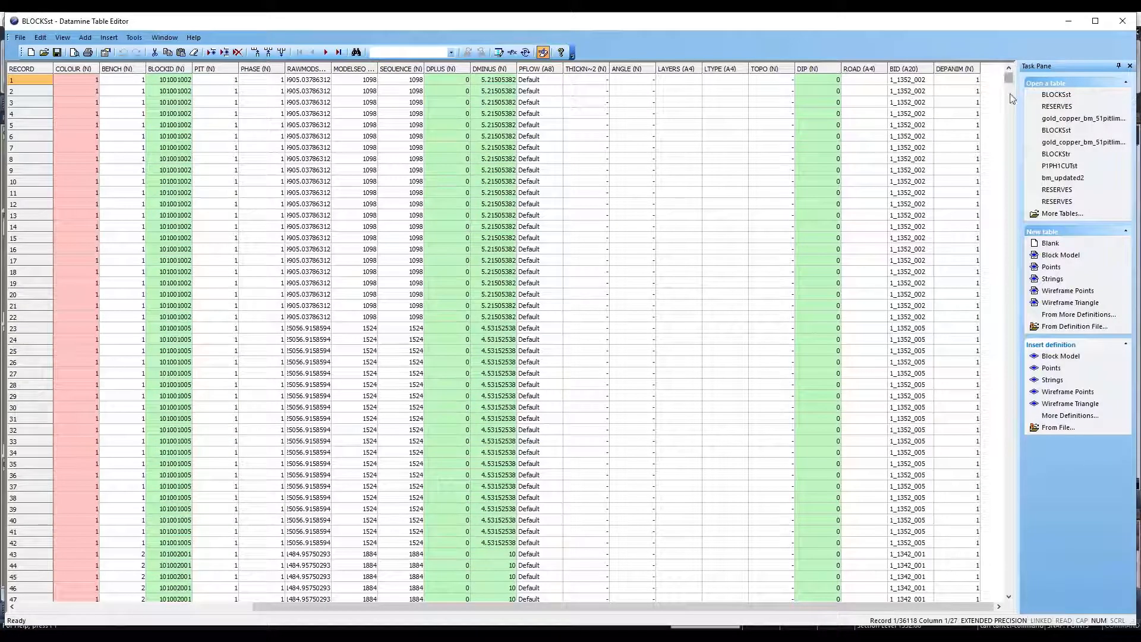
pyautogui.moveTo(1009, 80); pyautogui.dragTo(1015, 444)
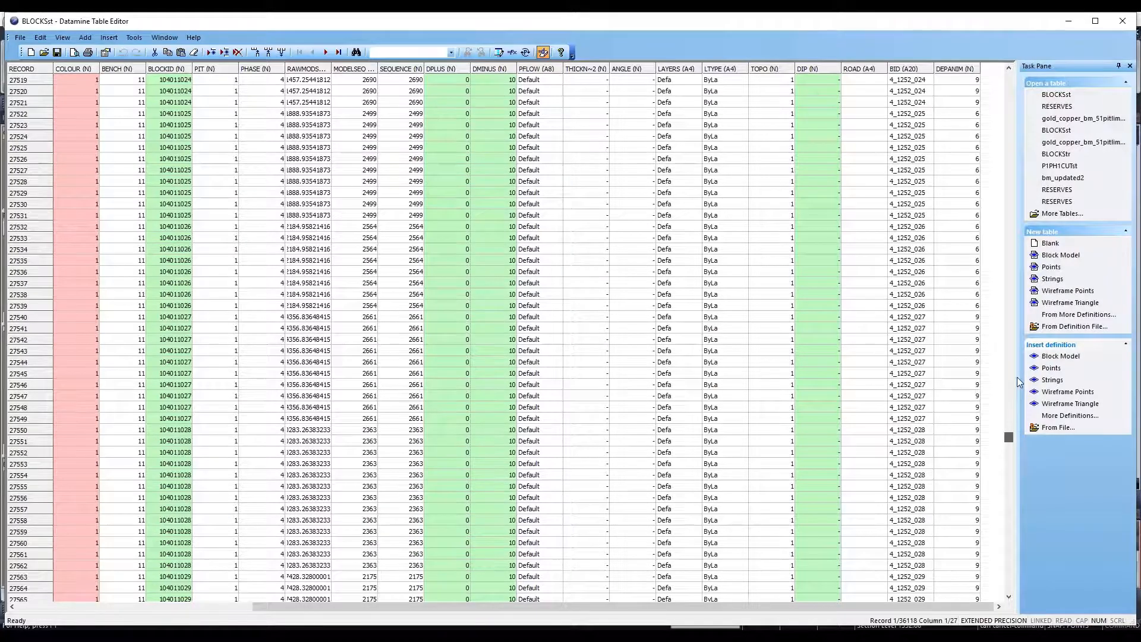
pyautogui.moveTo(1017, 382); pyautogui.dragTo(1026, 70)
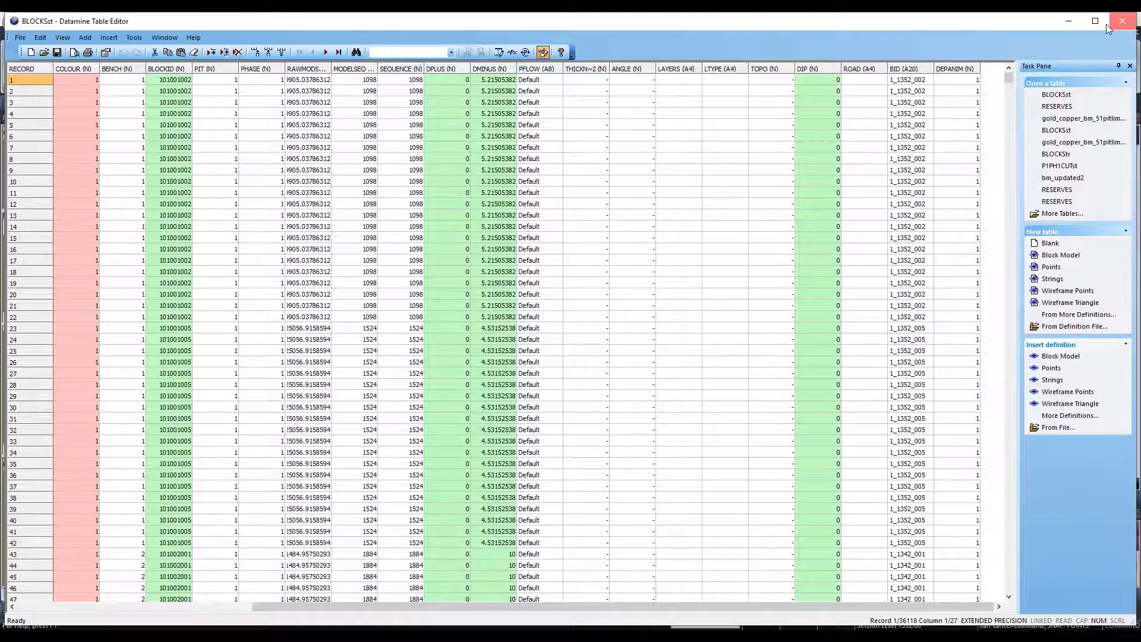
pyautogui.click(1117, 23)
pyautogui.click(871, 117)
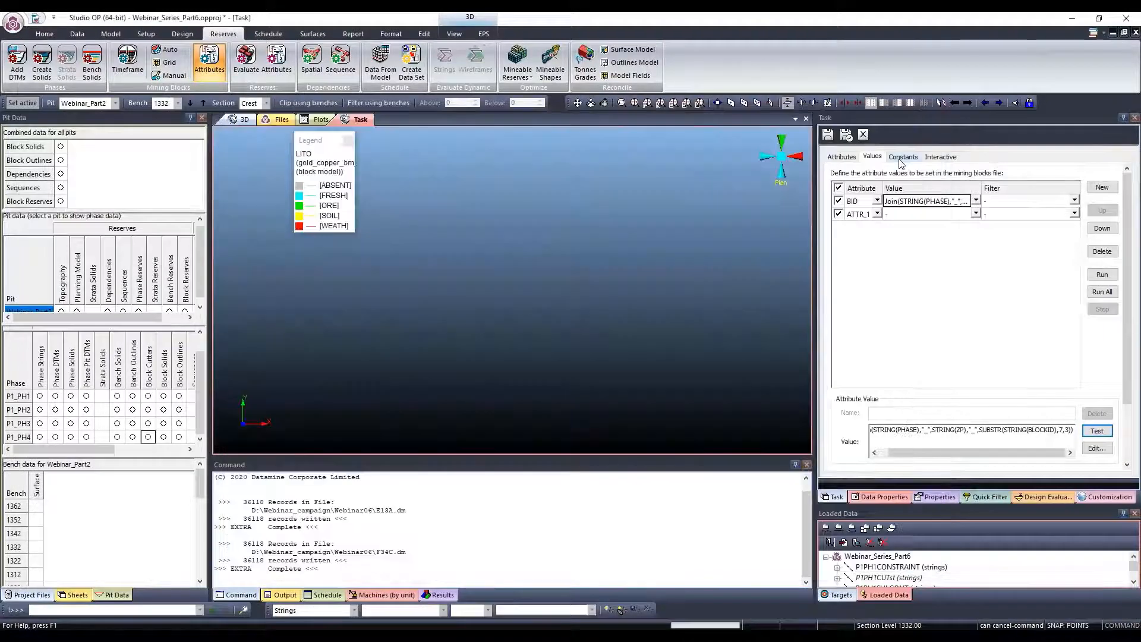
# Review the Troy Ounce constant and check its availability in the Attribute Value Editor without changing the BID expression
pyautogui.click(902, 157)
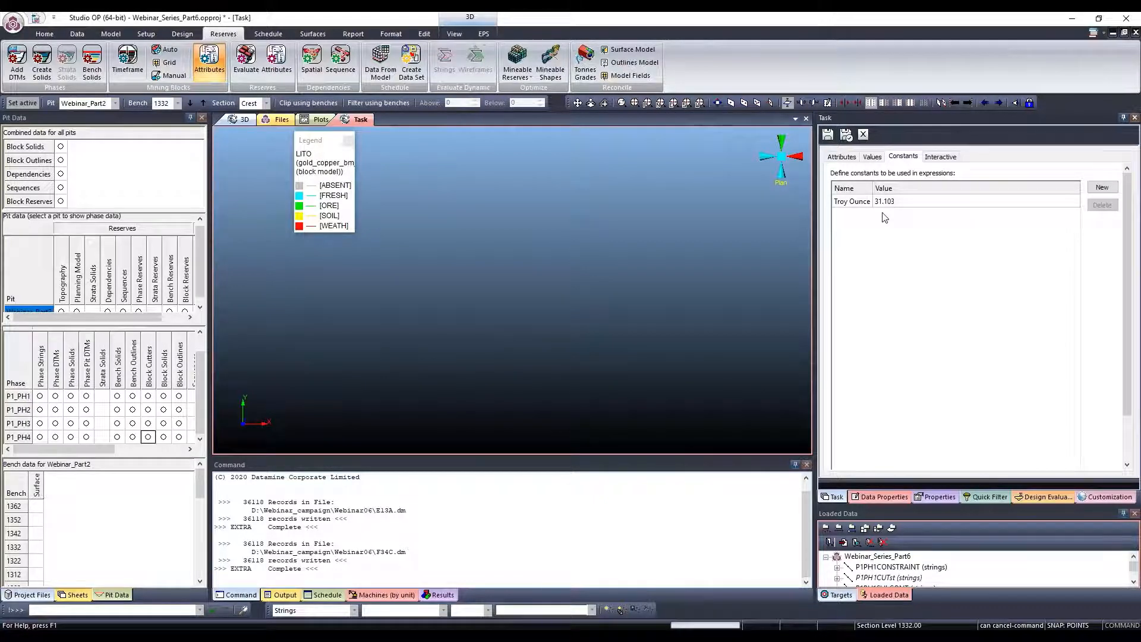
pyautogui.click(877, 157)
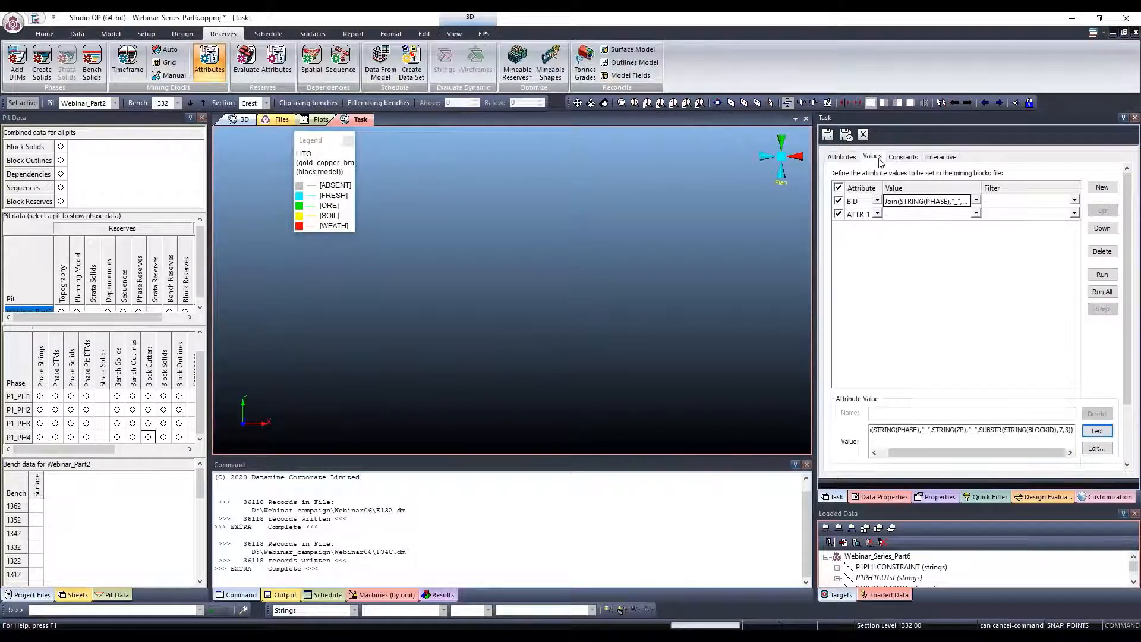
pyautogui.click(1096, 448)
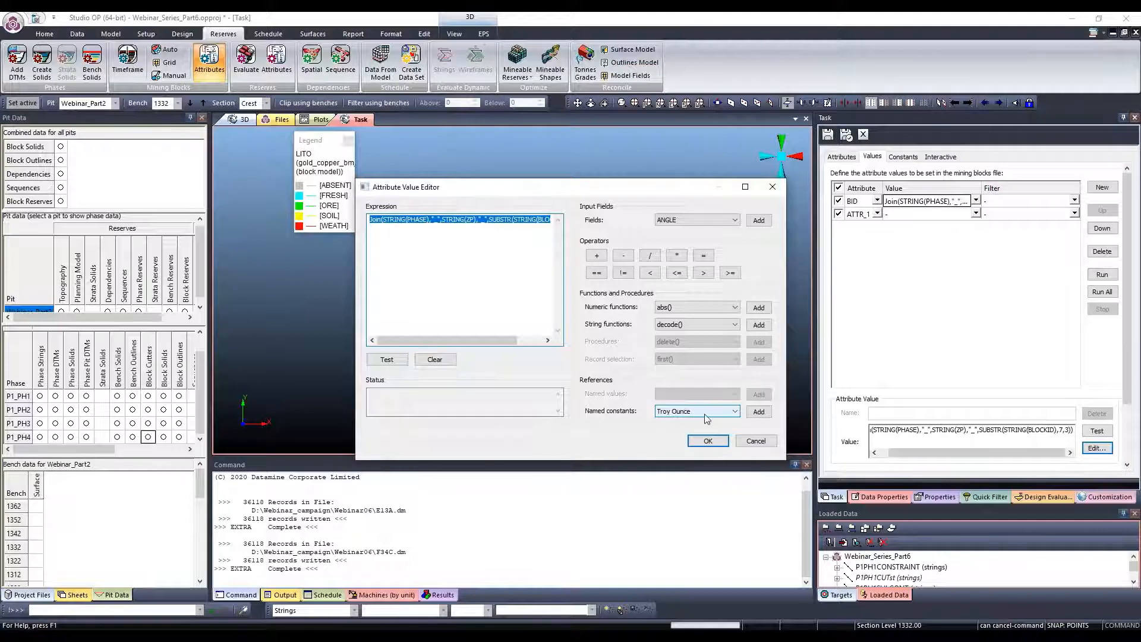
pyautogui.click(776, 188)
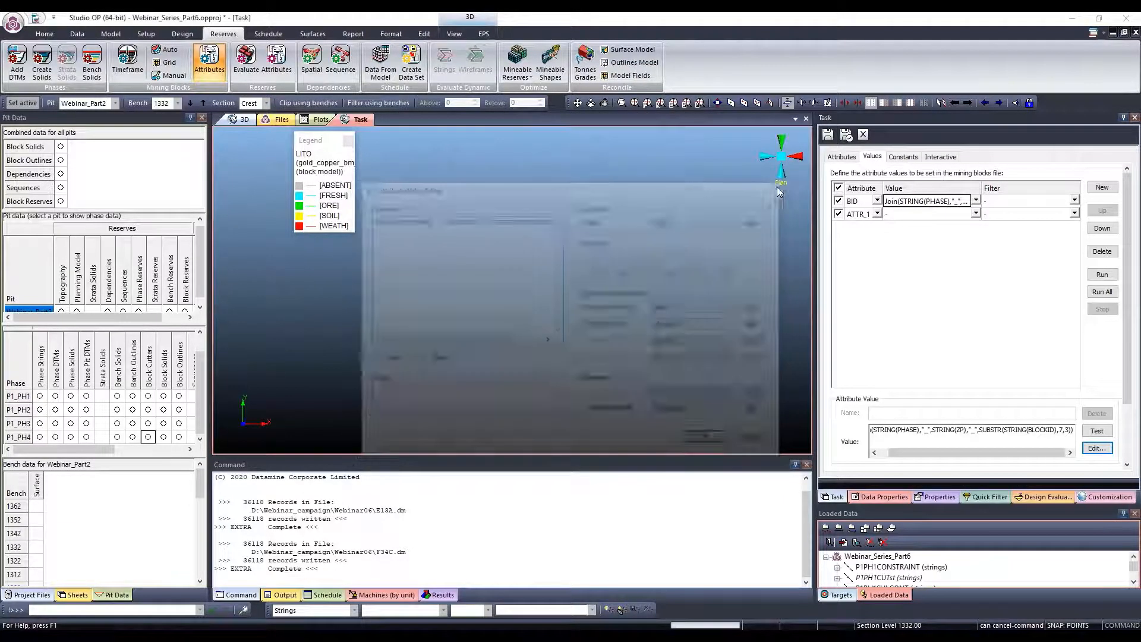
# Set up interactive attribute assignment for the P1_PH4 blocks with attribute ATTR_1 and the fixed value WEST
pyautogui.click(939, 156)
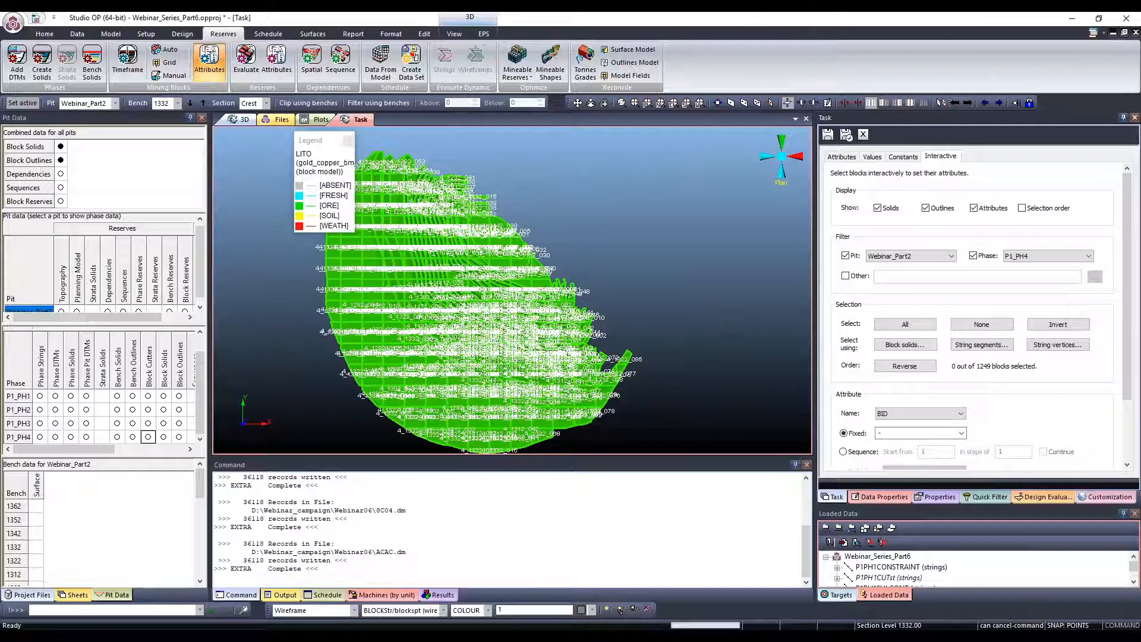
pyautogui.scroll(-1, 931, 412)
pyautogui.click(928, 388)
pyautogui.click(922, 403)
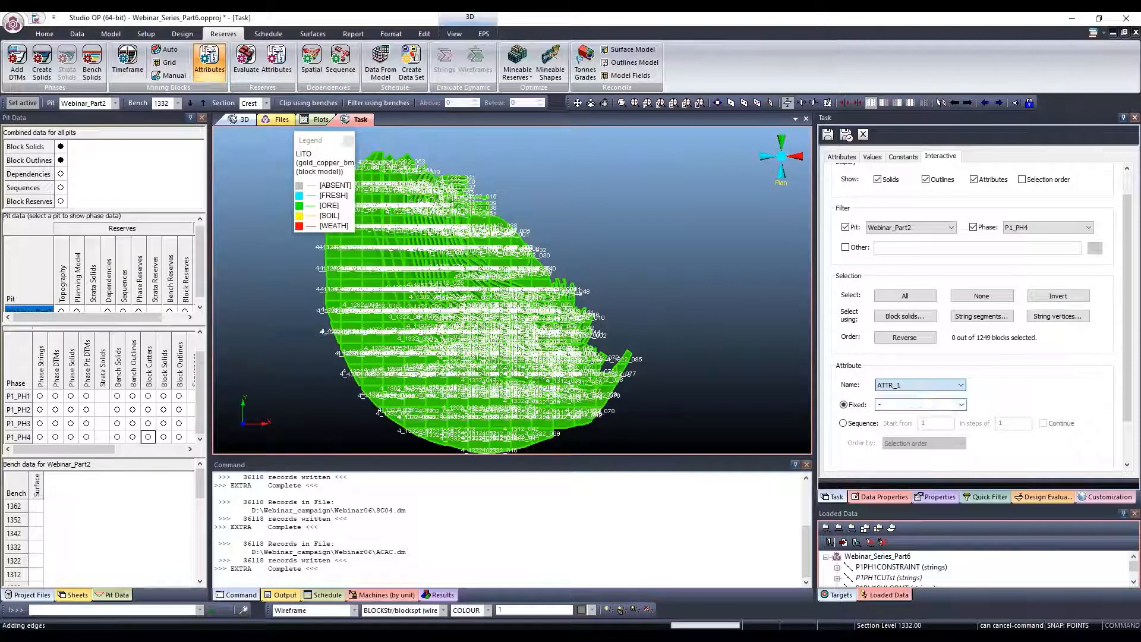
pyautogui.click(916, 403)
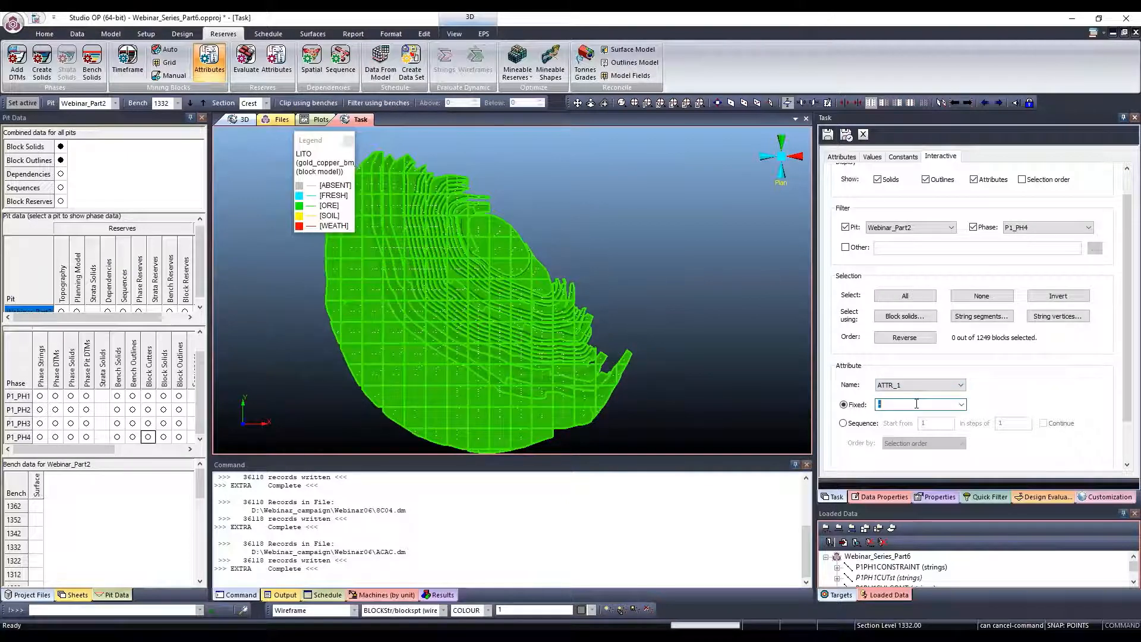
pyautogui.write('WEST')
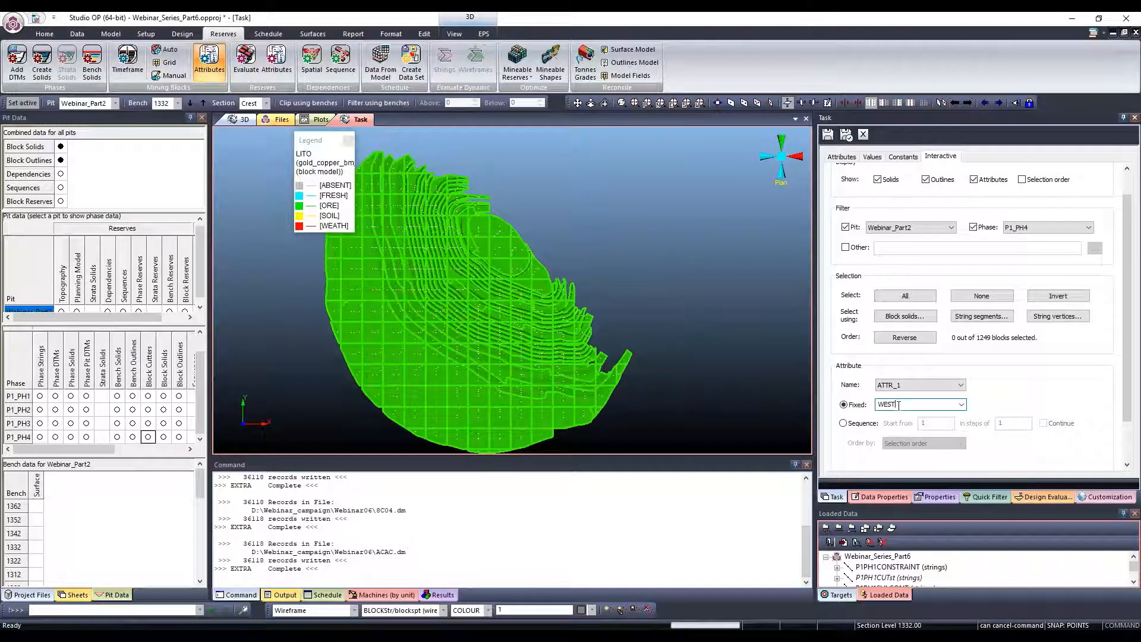
pyautogui.click(909, 409)
pyautogui.scroll(-1, 950, 392)
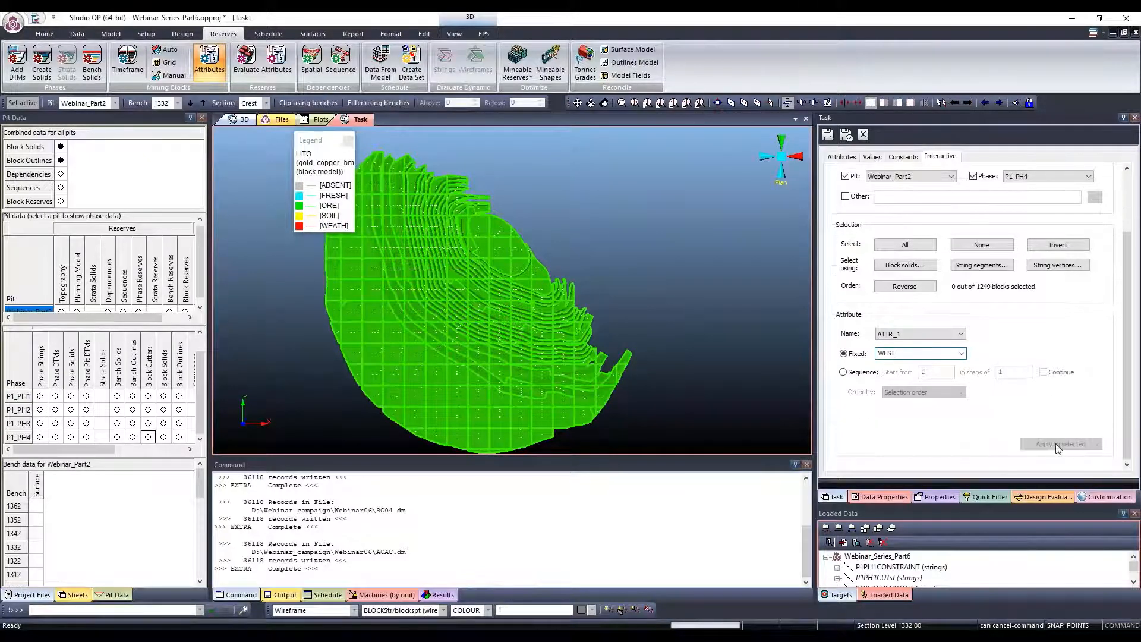
pyautogui.scroll(1, 988, 368)
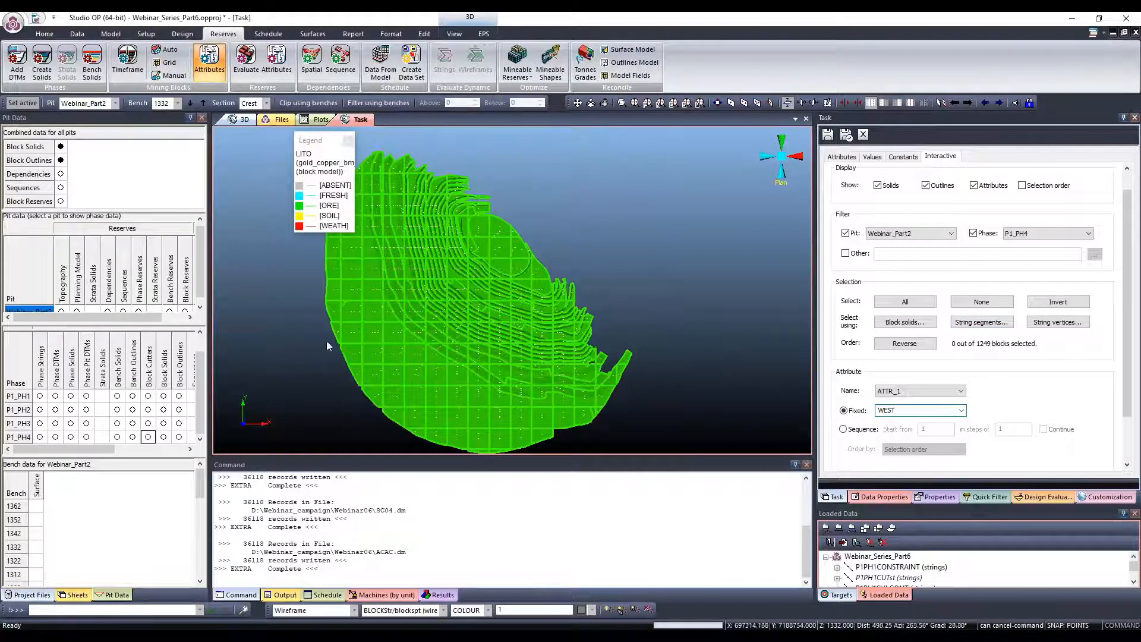
# Close the LITO legend and clip the block display to bench 1332 using bench clipping
pyautogui.click(348, 142)
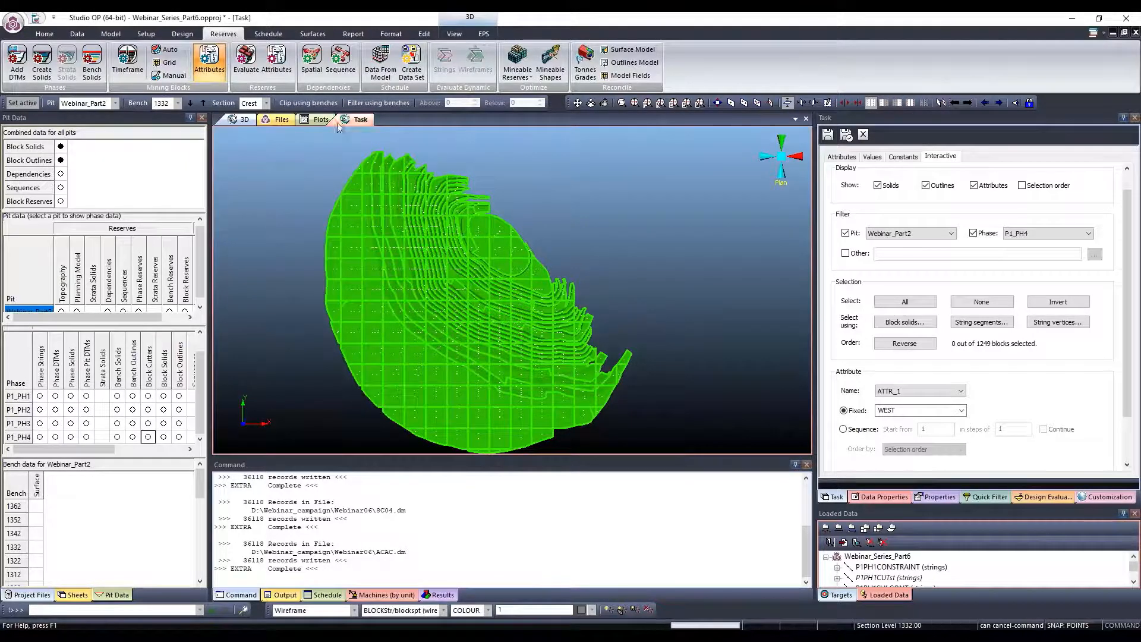
pyautogui.click(315, 103)
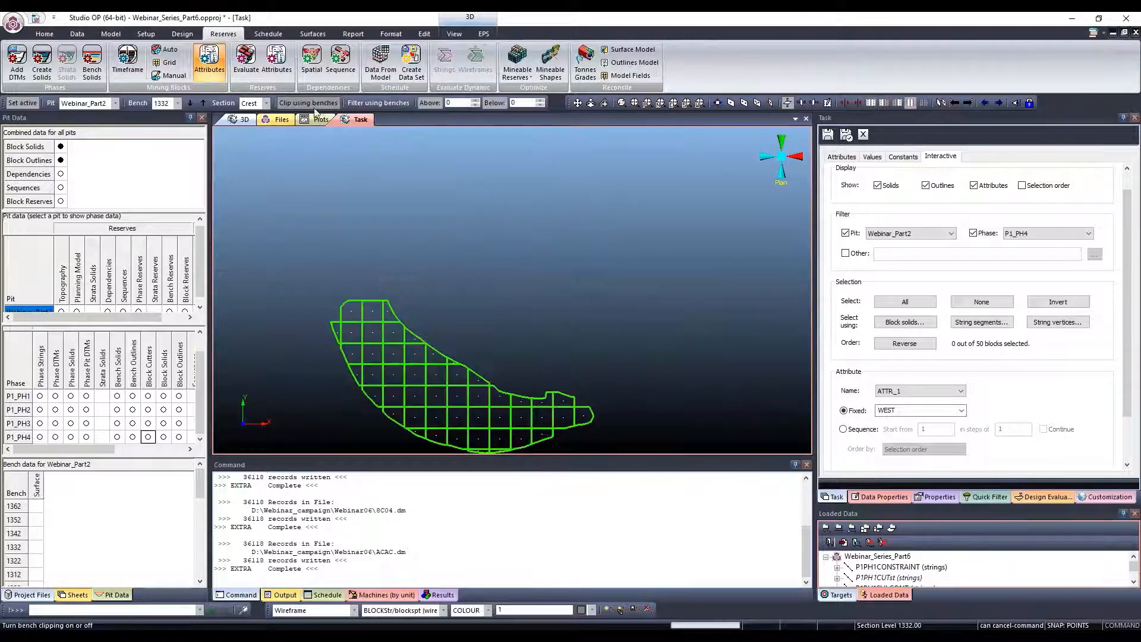
pyautogui.click(315, 104)
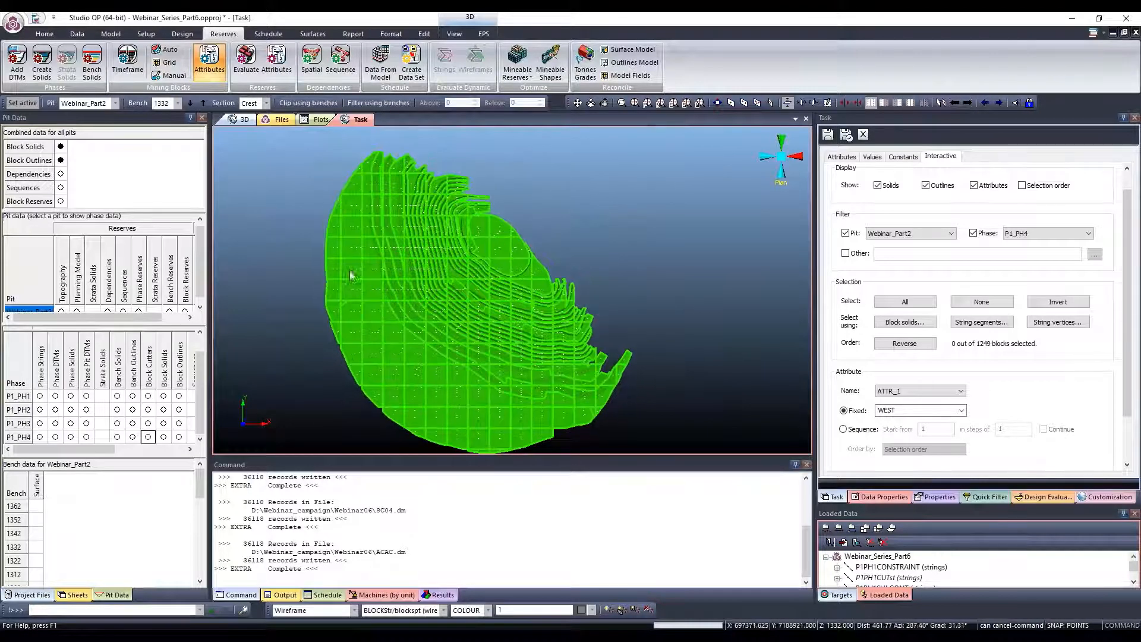
pyautogui.click(308, 103)
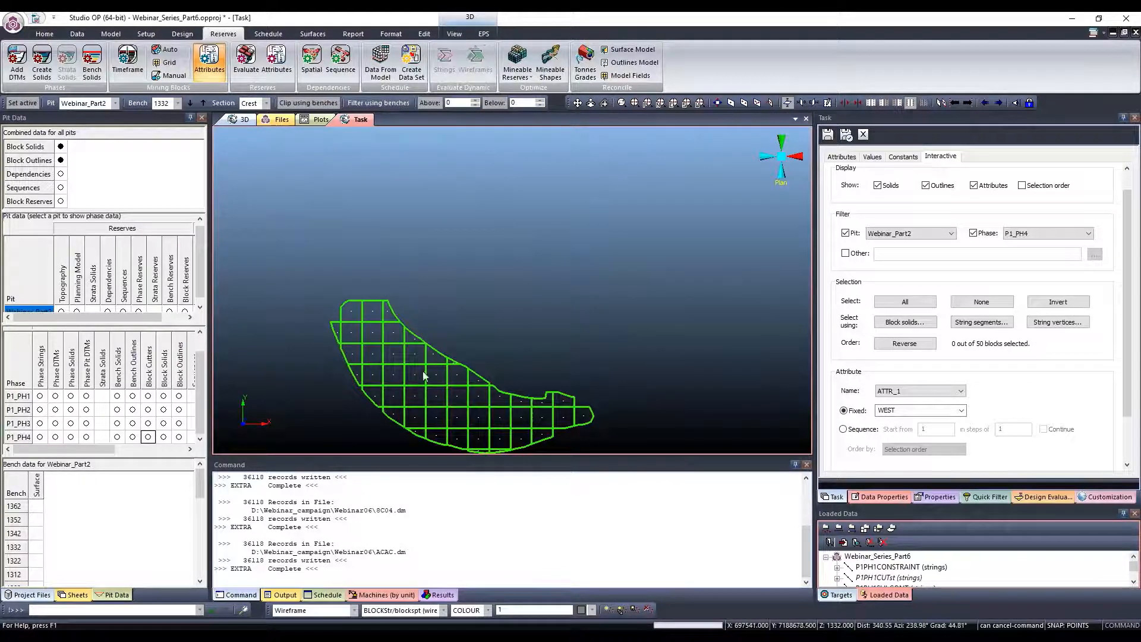
pyautogui.moveTo(480, 355); pyautogui.dragTo(484, 286, button='middle')
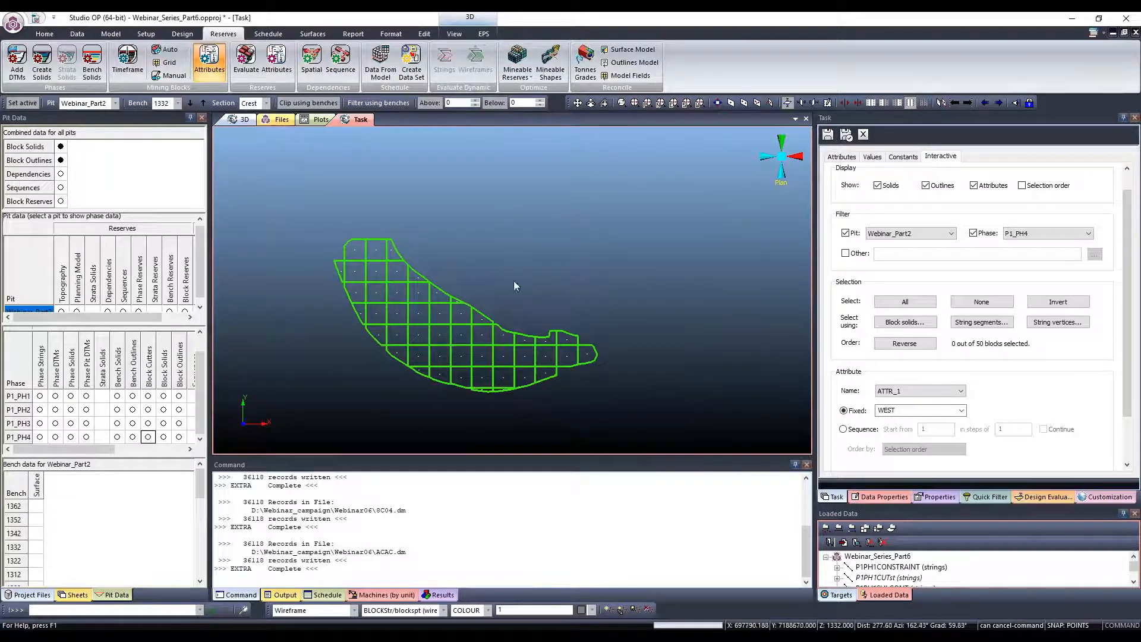
# Move the bench section to the next bench, 1322
pyautogui.click(454, 34)
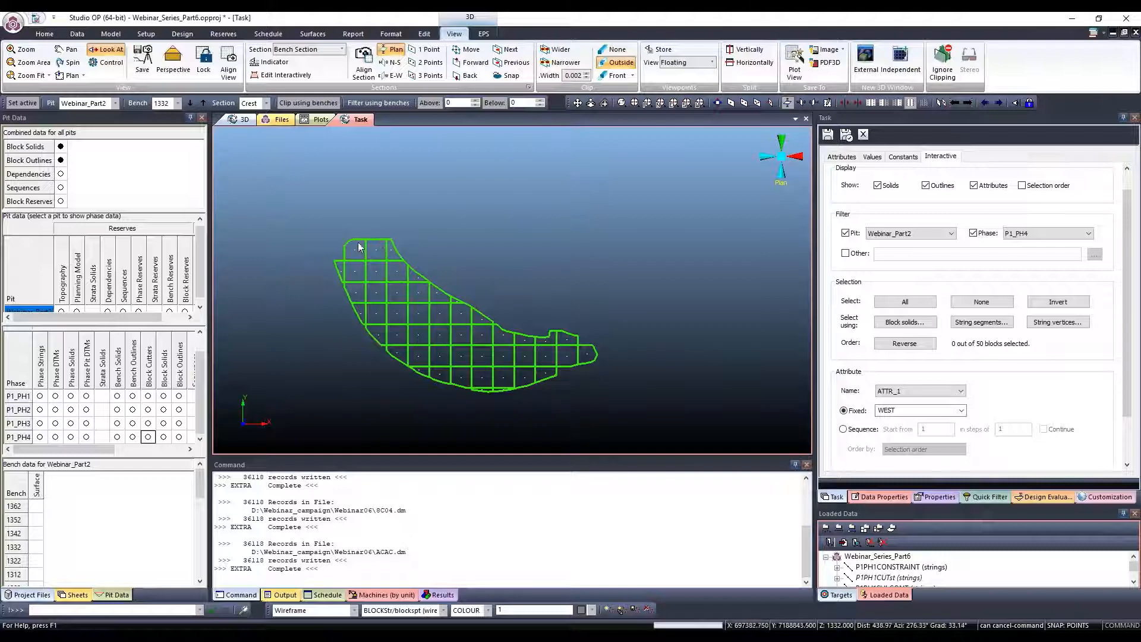
pyautogui.click(190, 104)
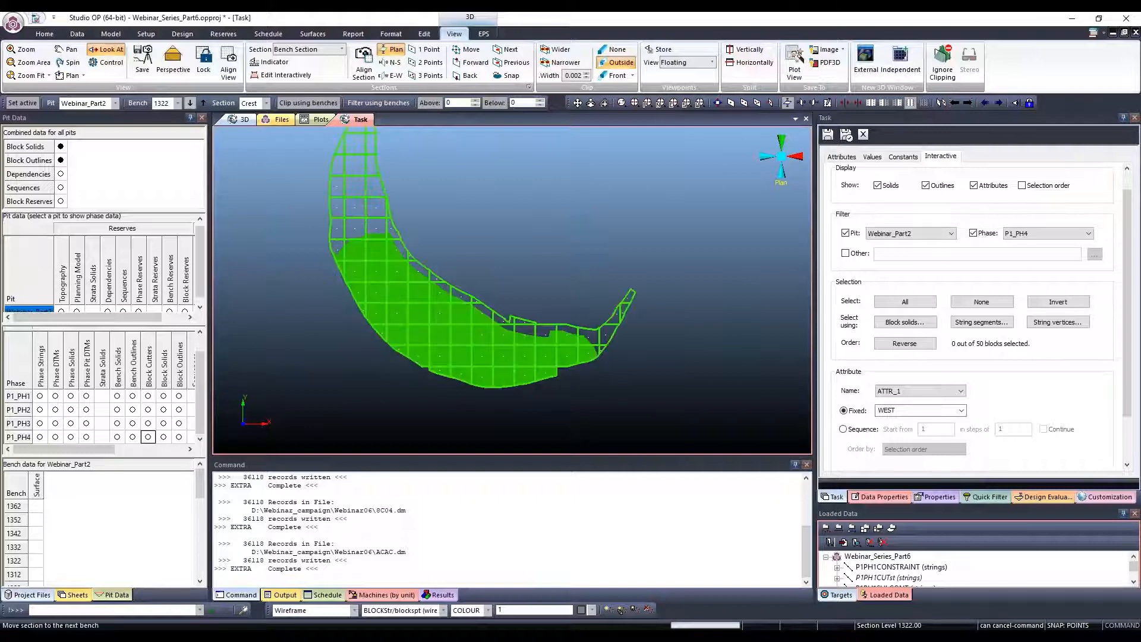
# Return the section to bench 1332, extend the display to 1 bench below, and reset the benches below to 0
pyautogui.click(204, 106)
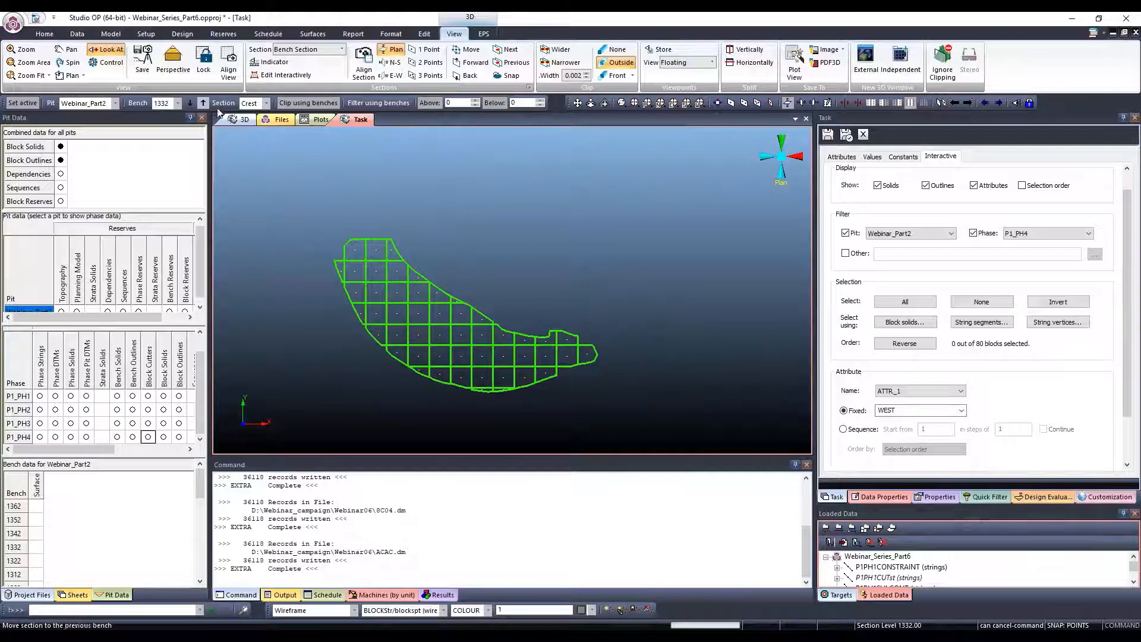
pyautogui.click(541, 101)
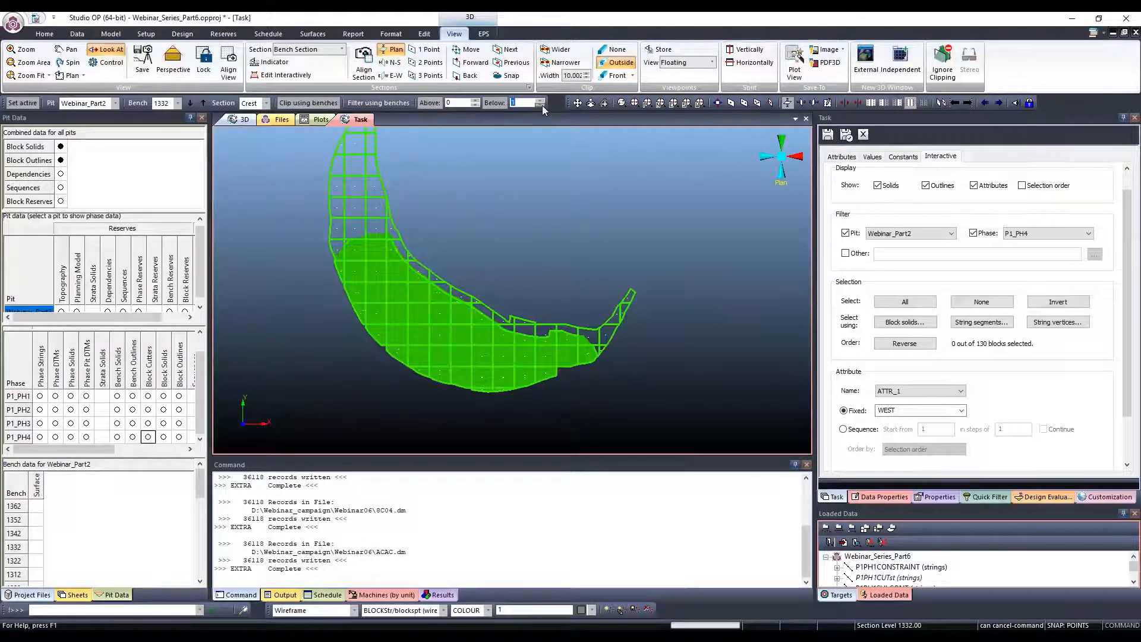
pyautogui.click(541, 105)
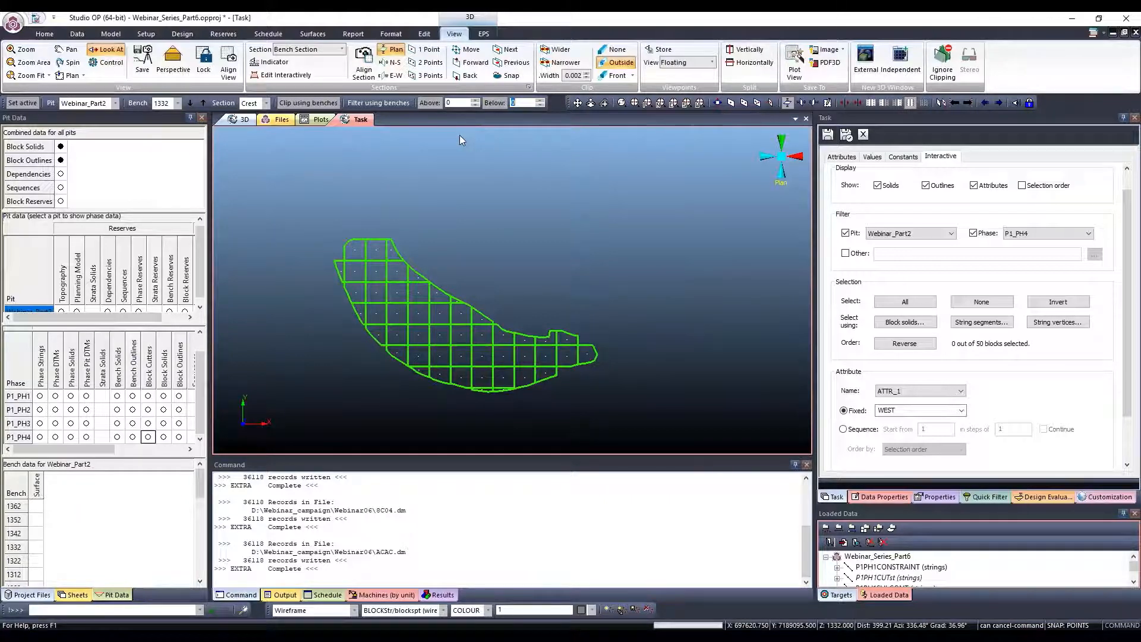
pyautogui.click(334, 106)
pyautogui.click(373, 105)
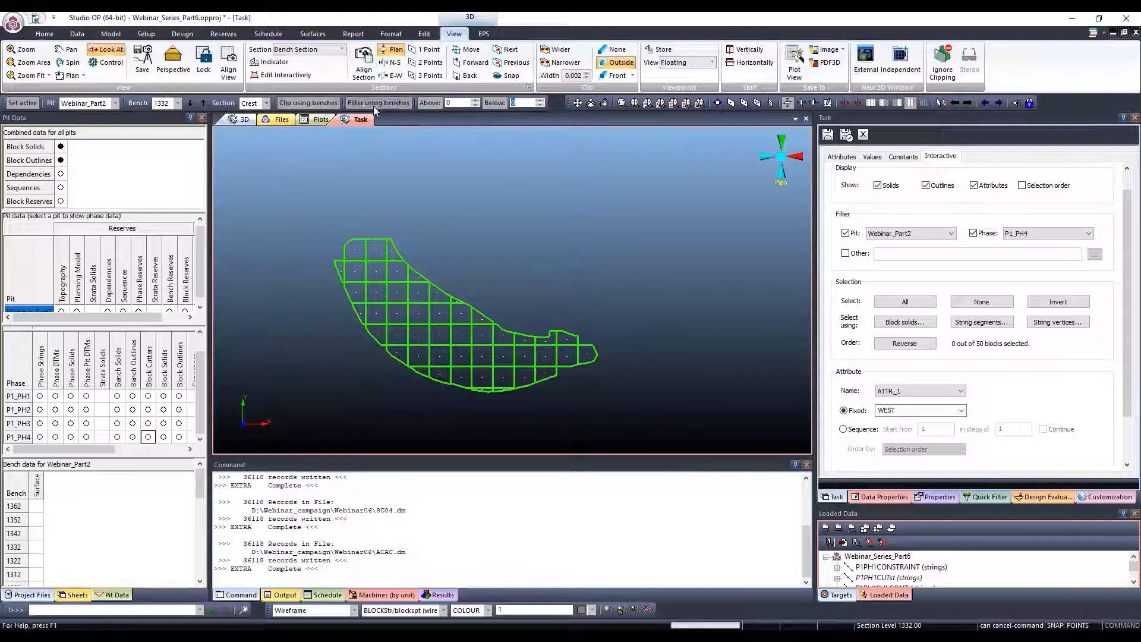
# Turn off bench clipping and inspect the block solids of bench 1332 from an oblique angle
pyautogui.click(316, 104)
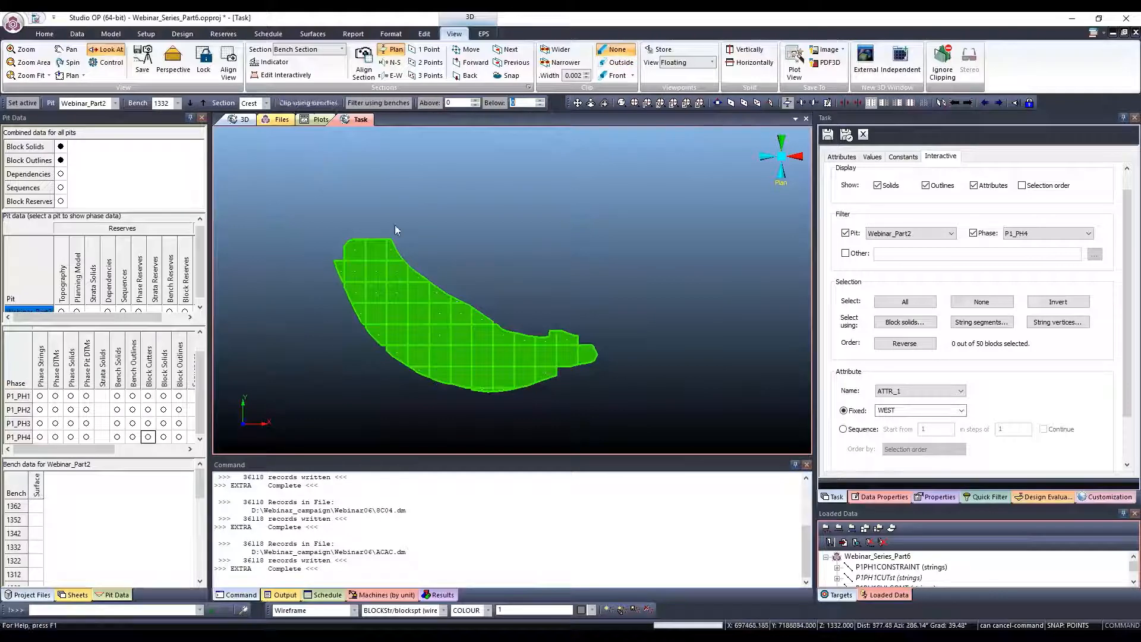
pyautogui.scroll(-1, 394, 224)
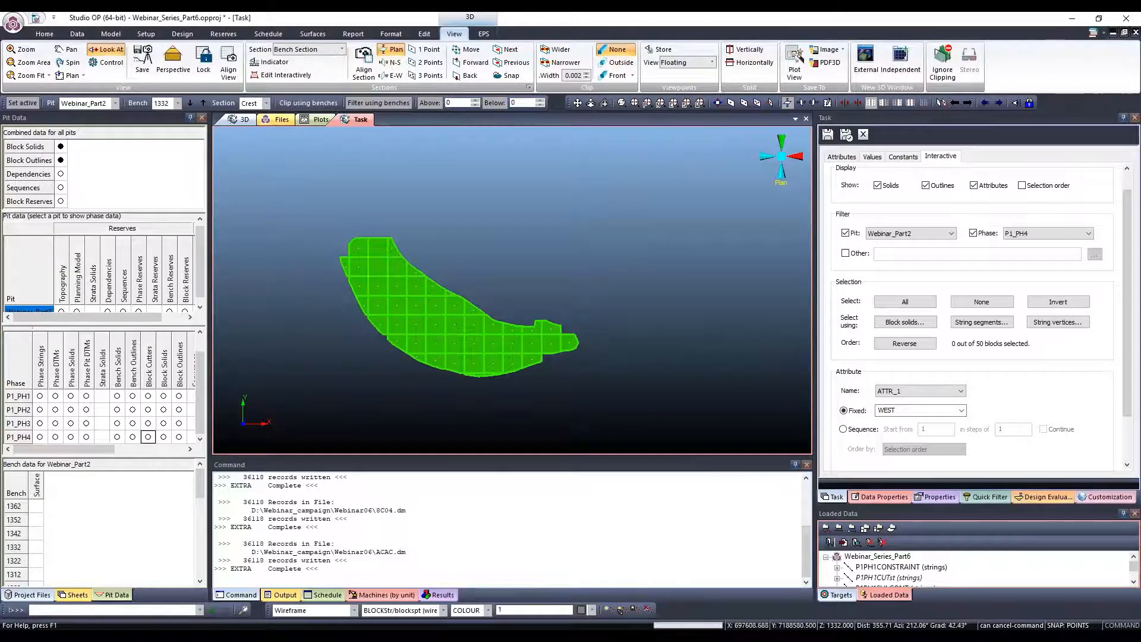
pyautogui.moveTo(450, 344); pyautogui.dragTo(501, 234)
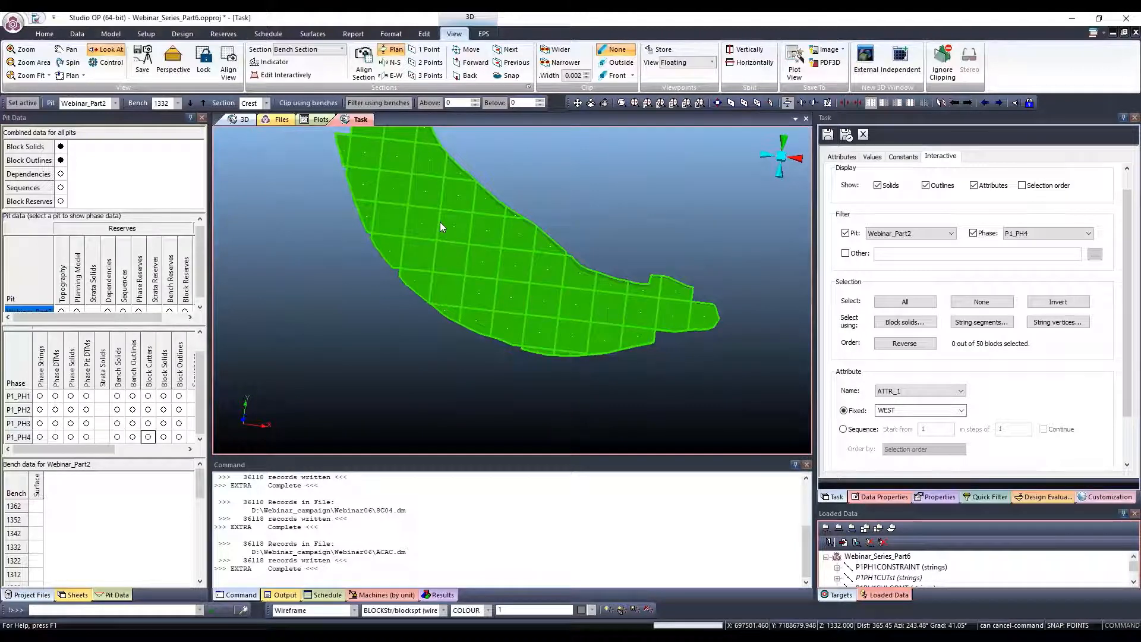
pyautogui.moveTo(440, 226); pyautogui.dragTo(491, 267)
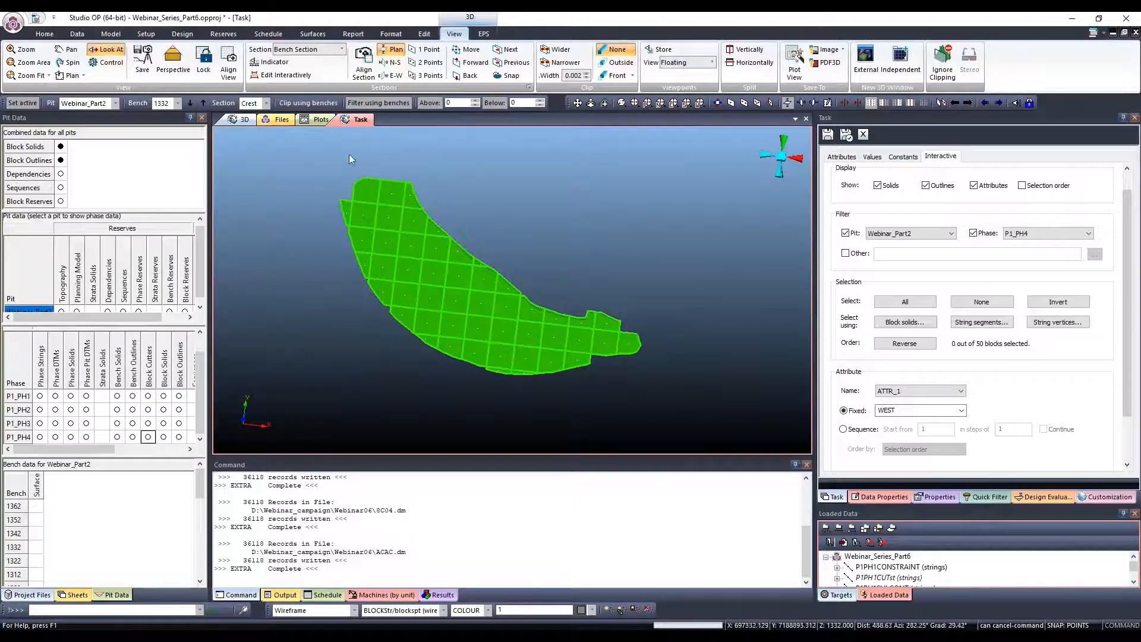
# Move the section to bench 1322 and extend the bench filter to 2 benches below
pyautogui.click(189, 104)
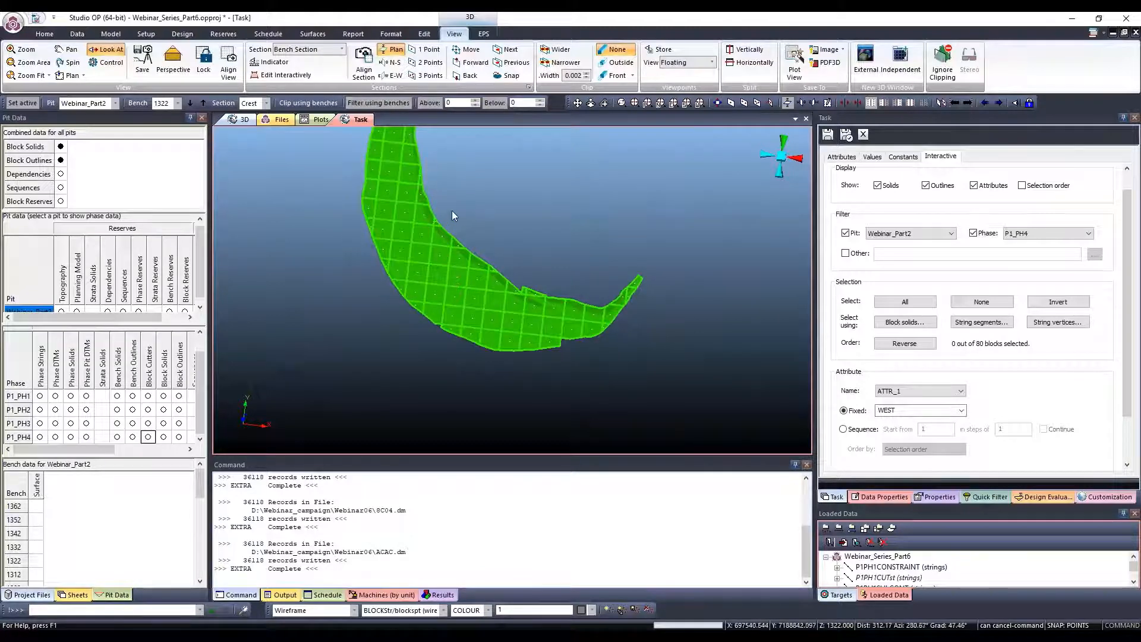
pyautogui.scroll(-1, 452, 211)
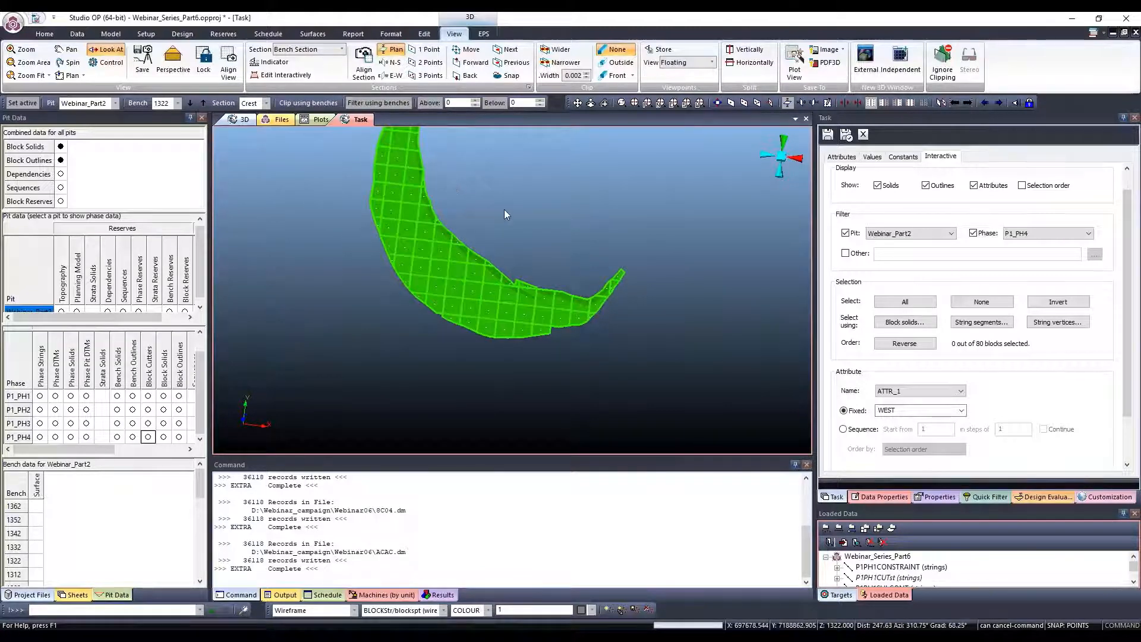
pyautogui.click(540, 103)
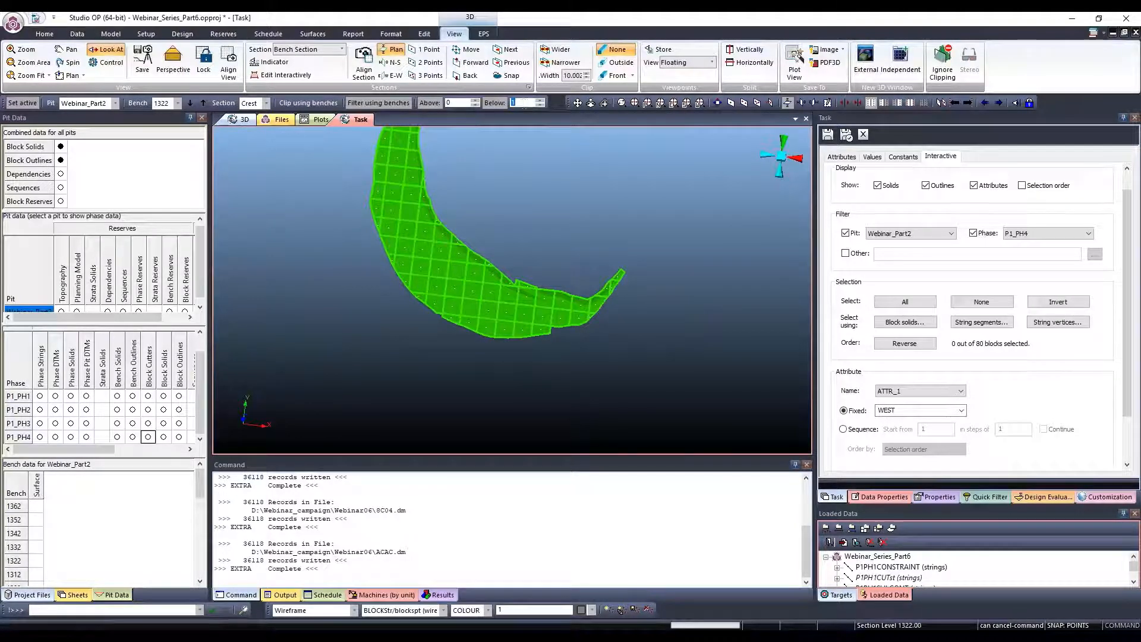
pyautogui.scroll(2, 496, 213)
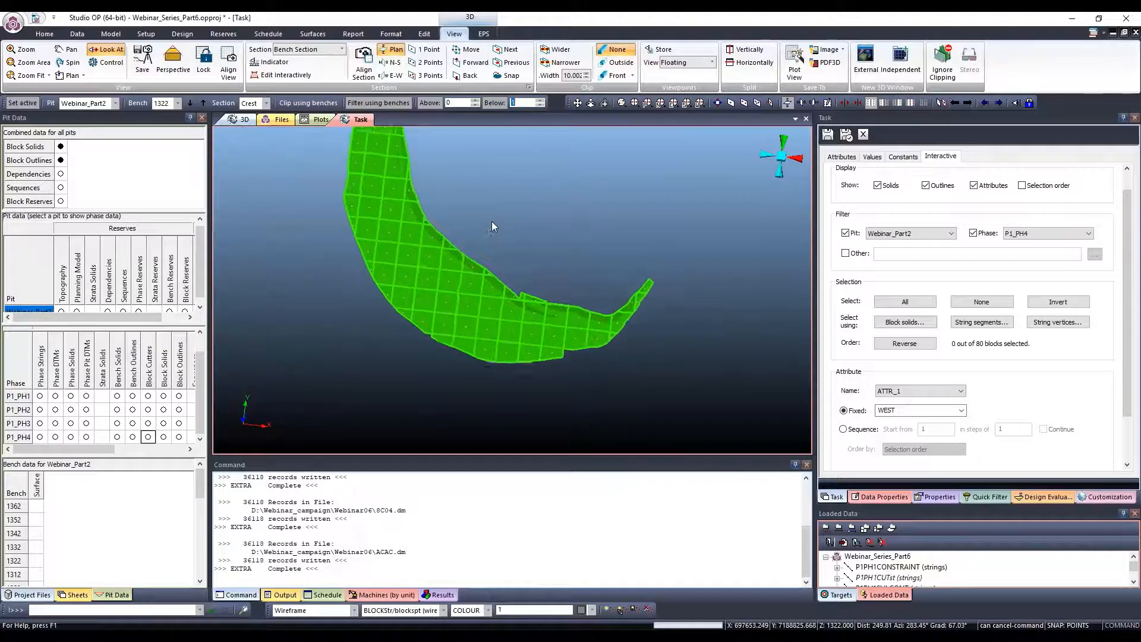
pyautogui.keyDown('shift'); pyautogui.moveTo(529, 294); pyautogui.dragTo(543, 148); pyautogui.keyUp('shift')
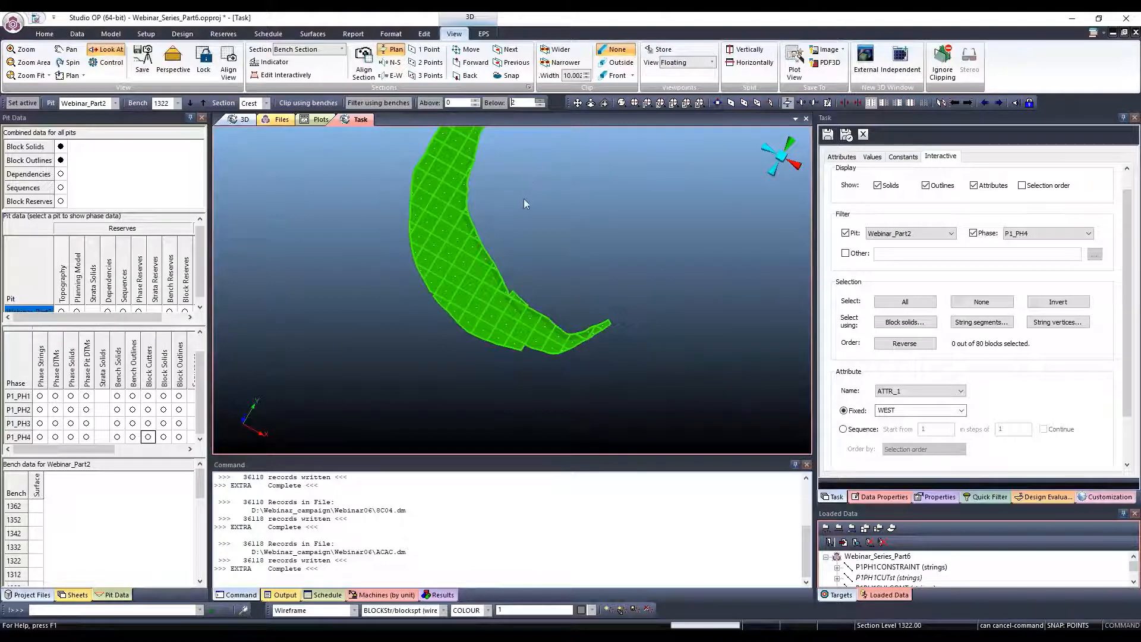
pyautogui.press('Return')
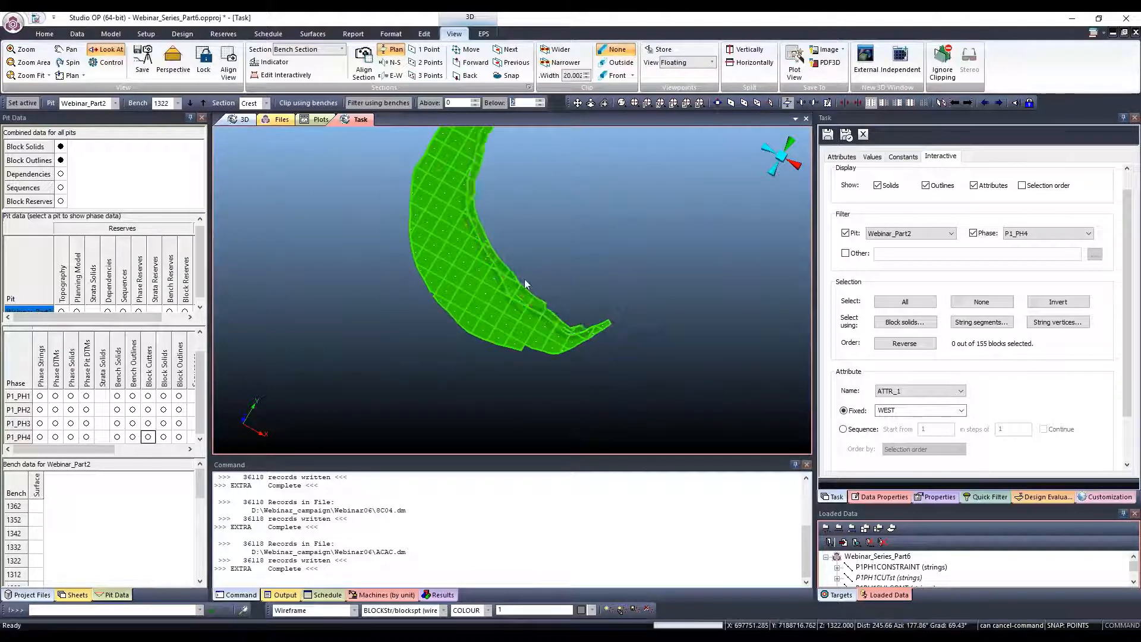
pyautogui.scroll(5, 524, 279)
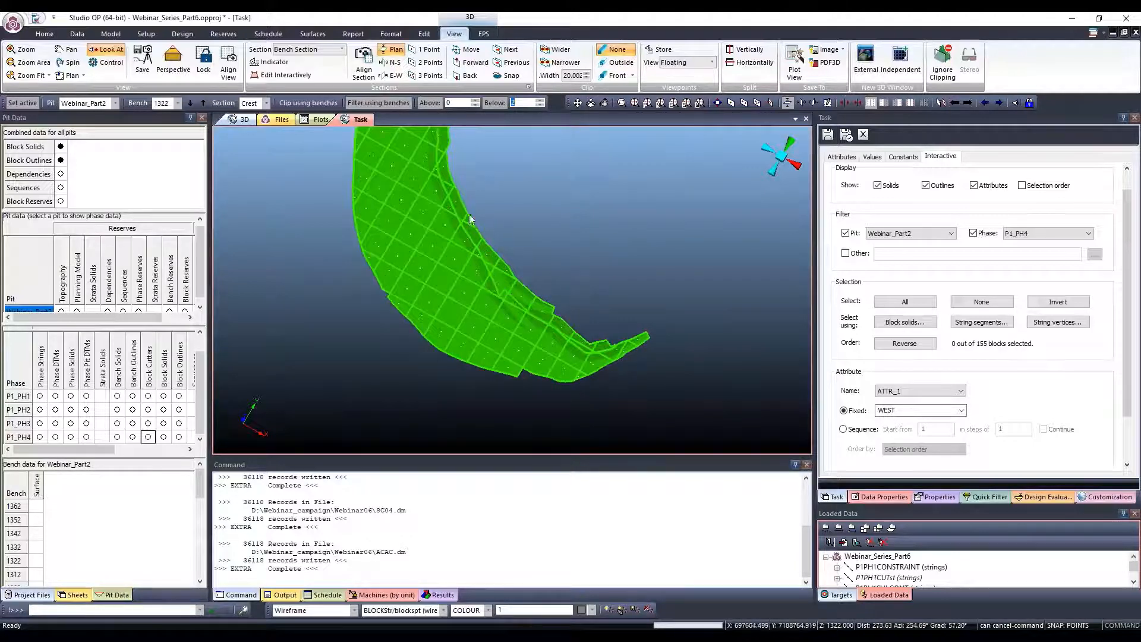
pyautogui.scroll(-2, 525, 290)
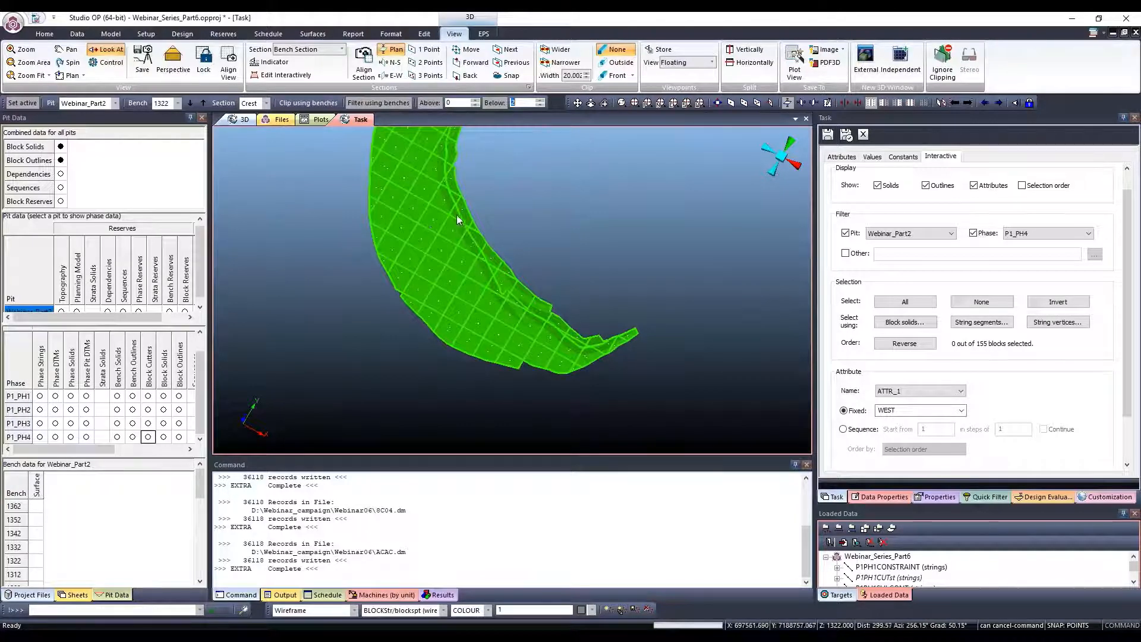
pyautogui.moveTo(471, 265); pyautogui.dragTo(482, 272)
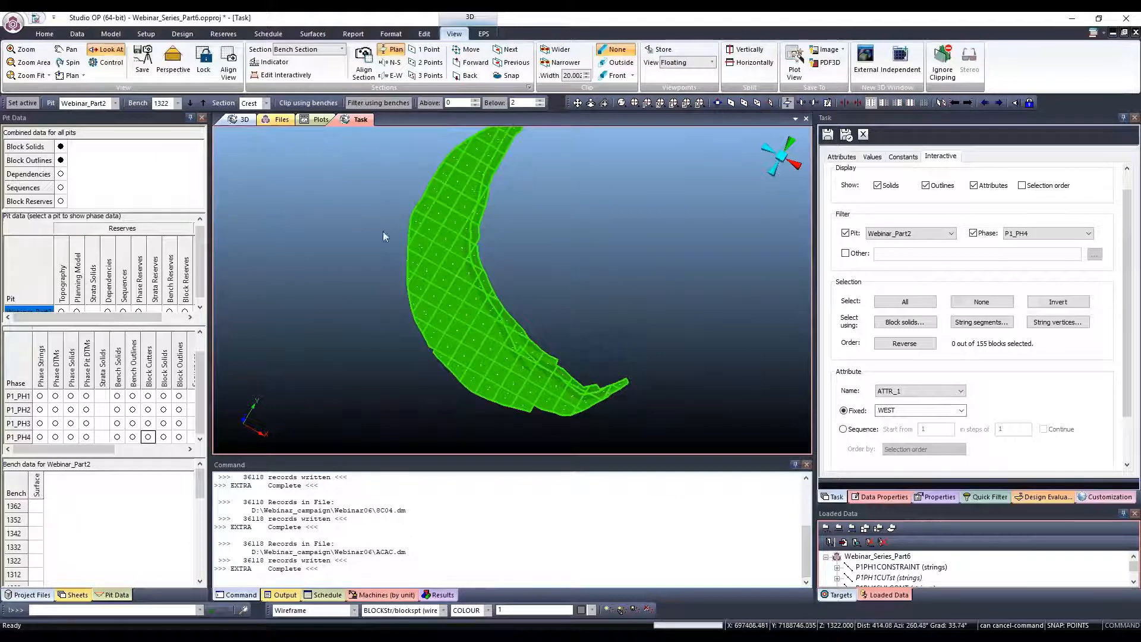
# Switch to manual mining block creation without saving the outstanding attribute changes
pyautogui.click(233, 38)
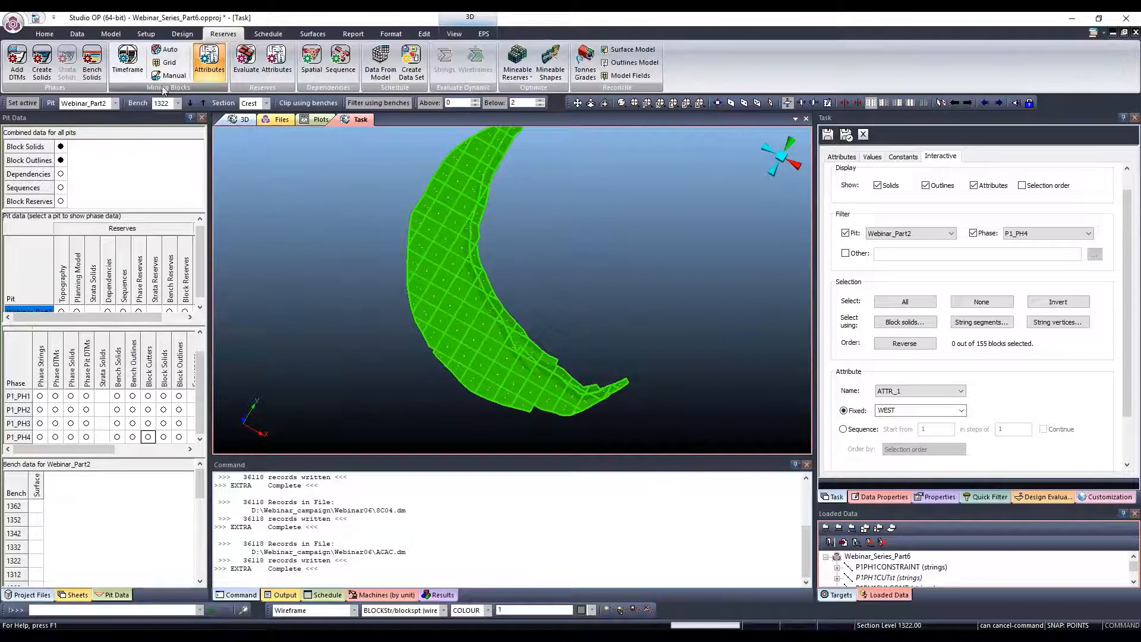
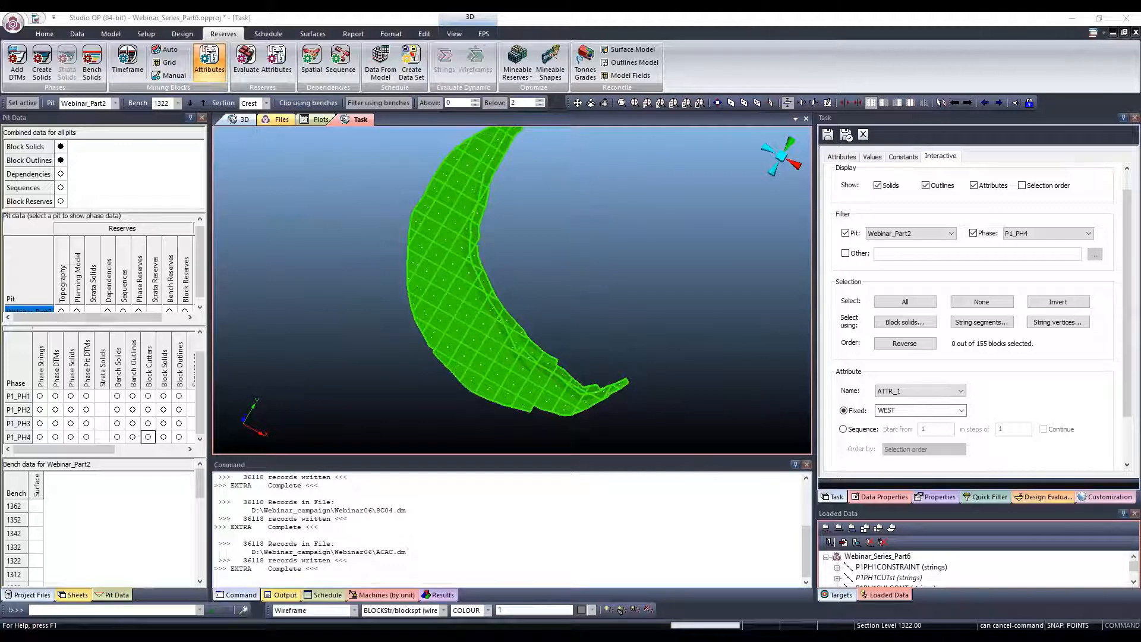
pyautogui.click(168, 75)
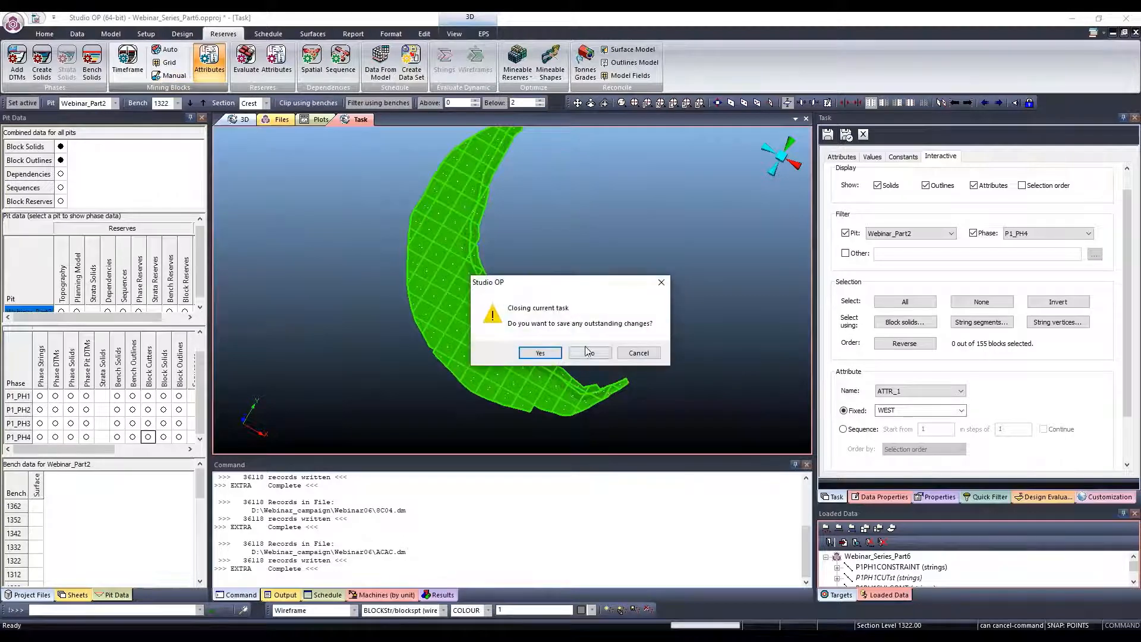
pyautogui.click(589, 352)
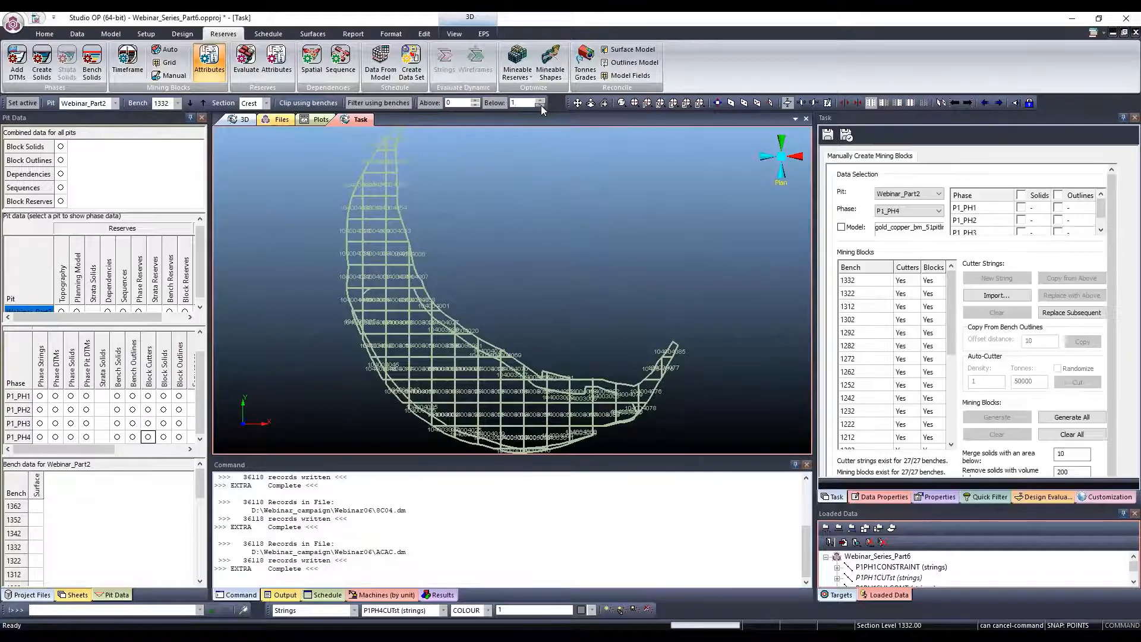
# Show bench 1252 of P1_PH4, check the block cutter import options without importing, and look through the bench list
pyautogui.click(855, 385)
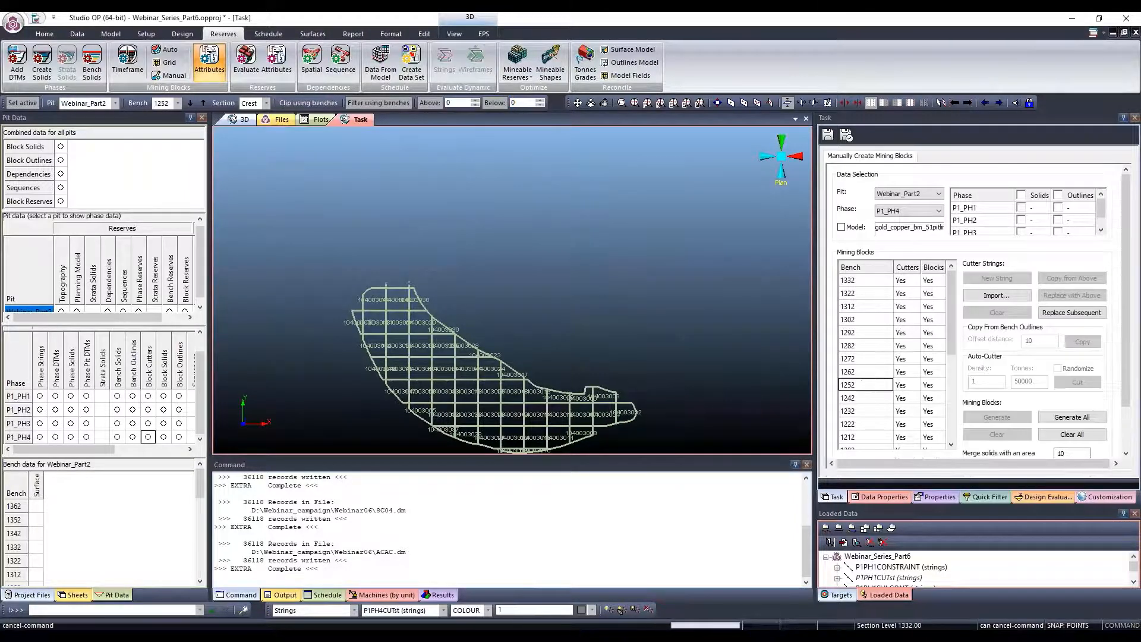
pyautogui.click(982, 296)
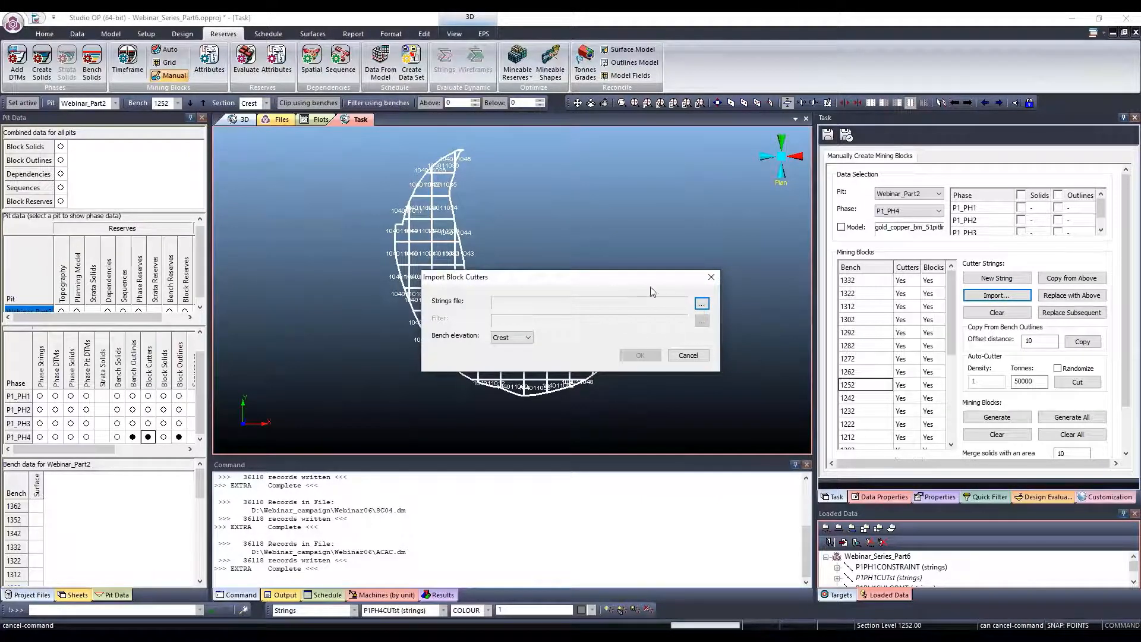
pyautogui.click(711, 278)
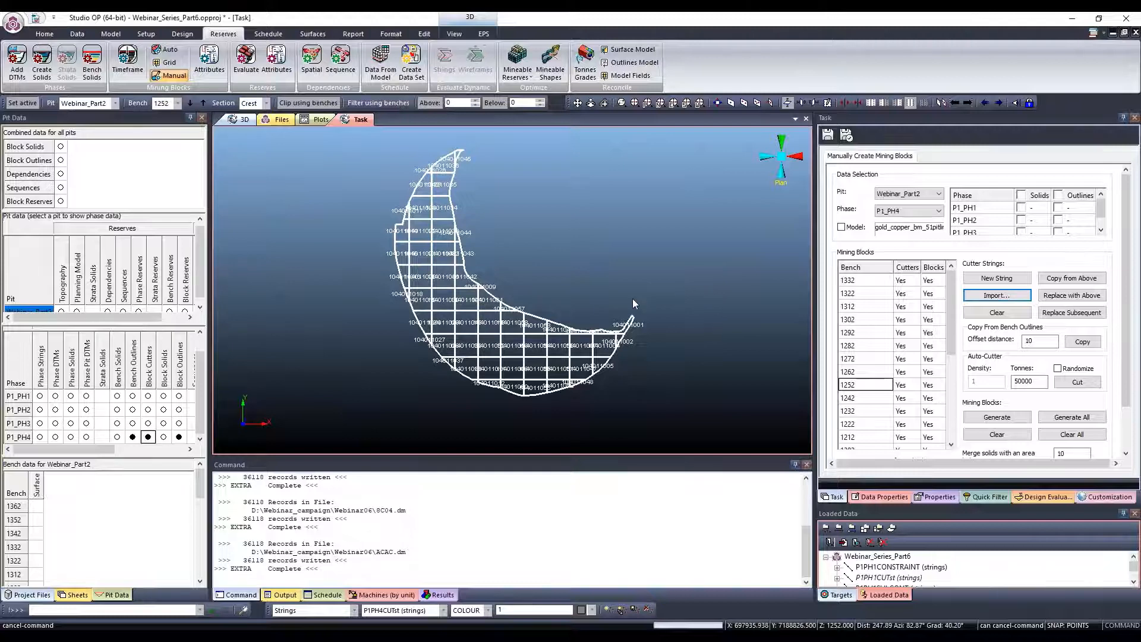
pyautogui.scroll(2, 580, 328)
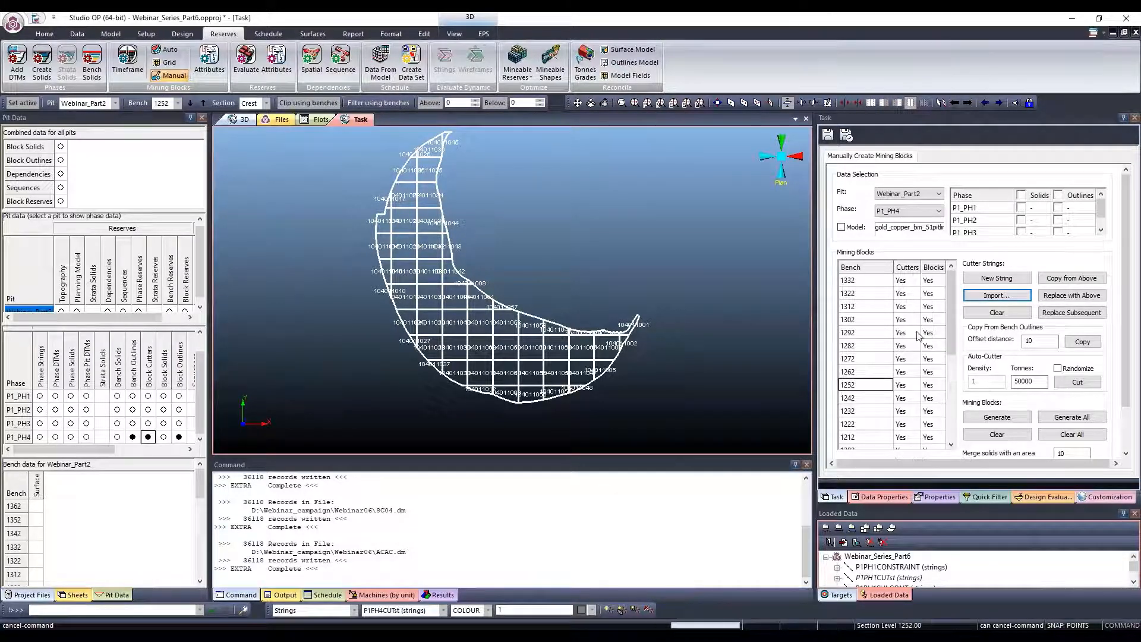
pyautogui.moveTo(951, 331); pyautogui.dragTo(949, 404)
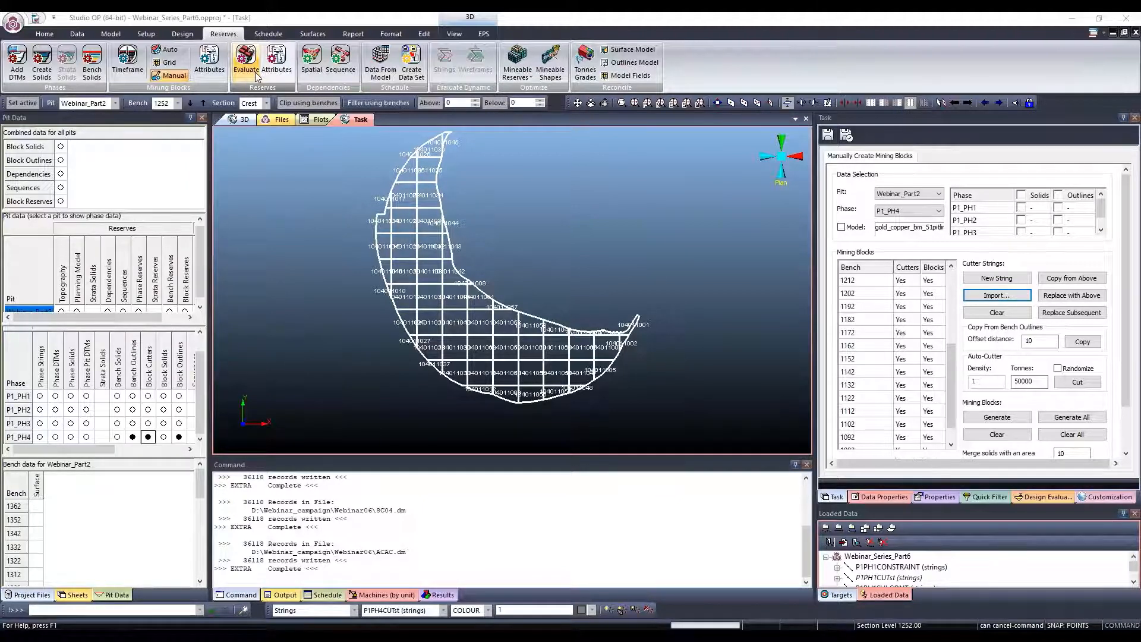
# Switch to mining block evaluation without saving outstanding changes and review the NPVPDEST legend used for the Webinar_Part2 pit
pyautogui.click(257, 76)
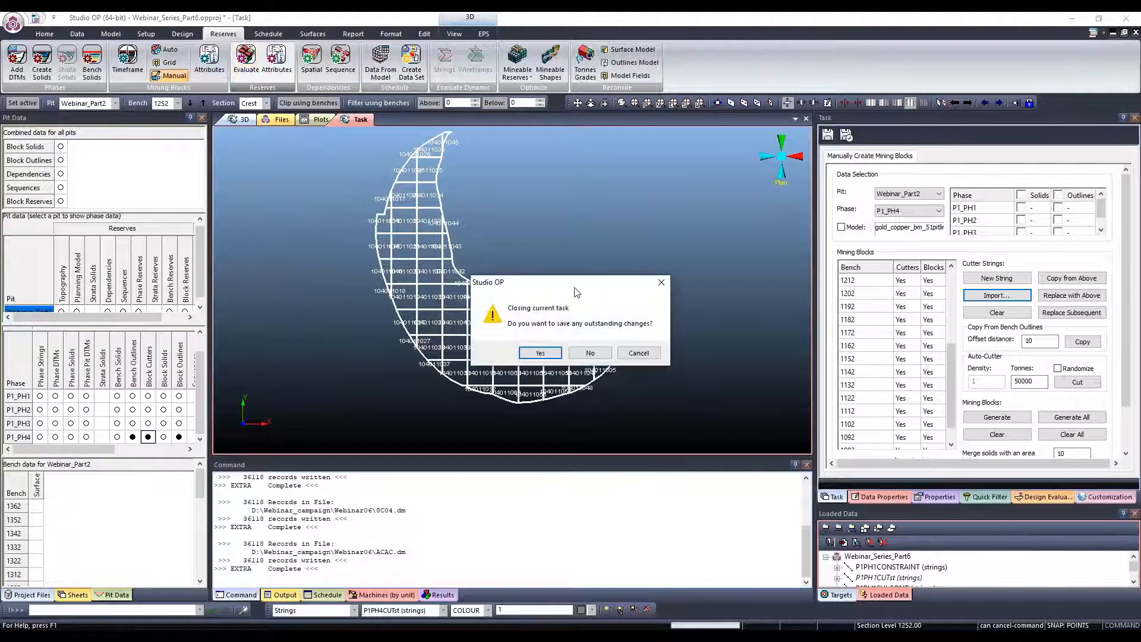
pyautogui.click(596, 353)
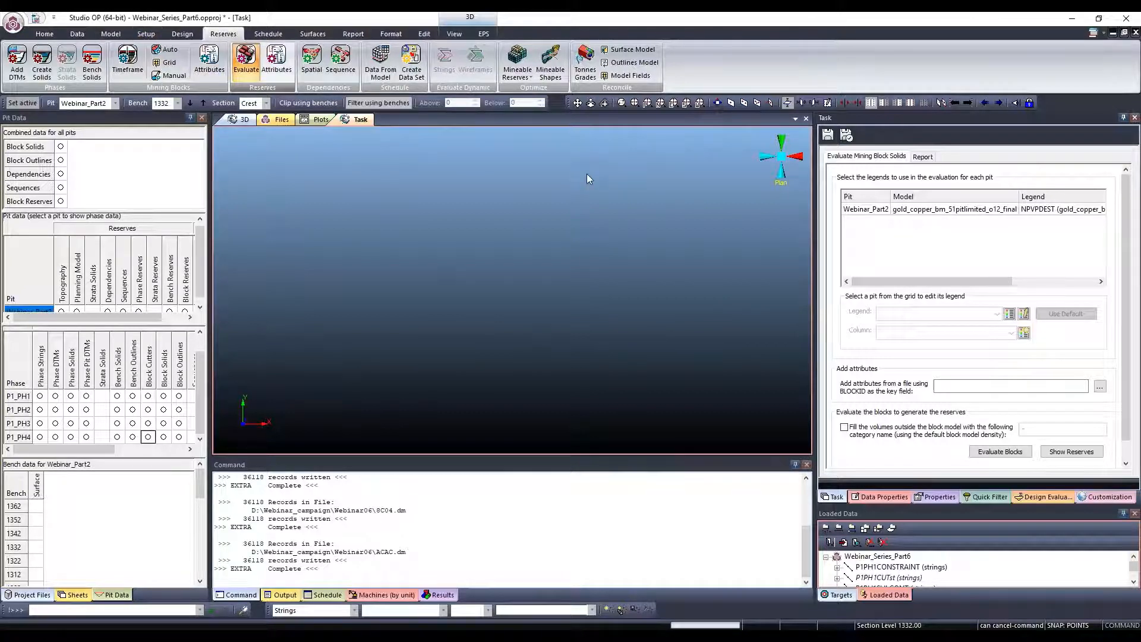
pyautogui.click(1047, 213)
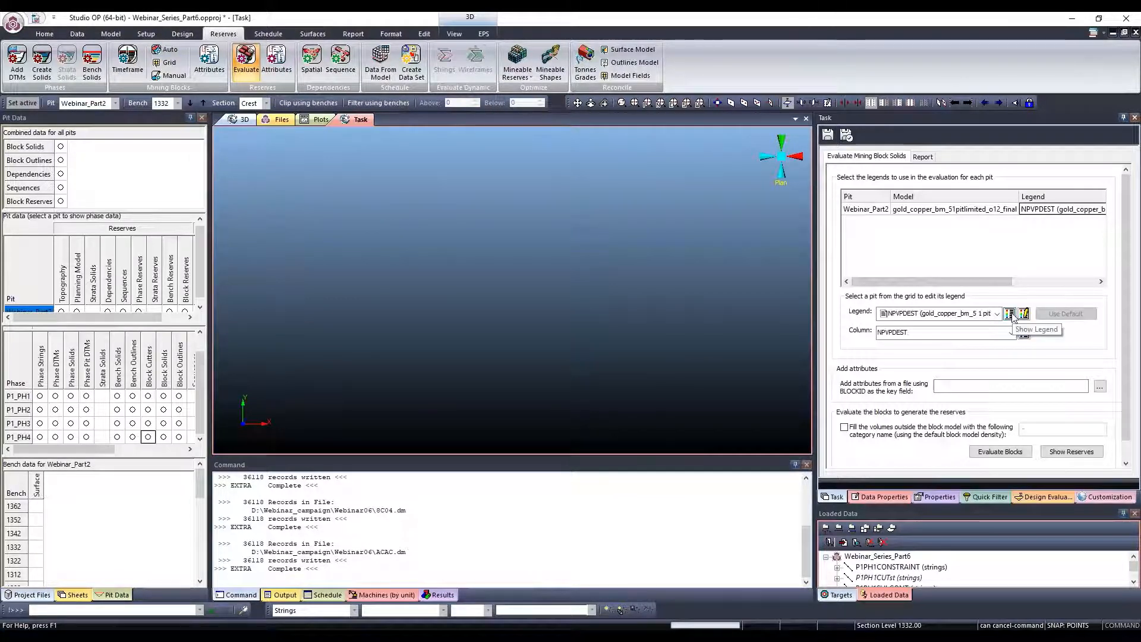
pyautogui.click(1009, 313)
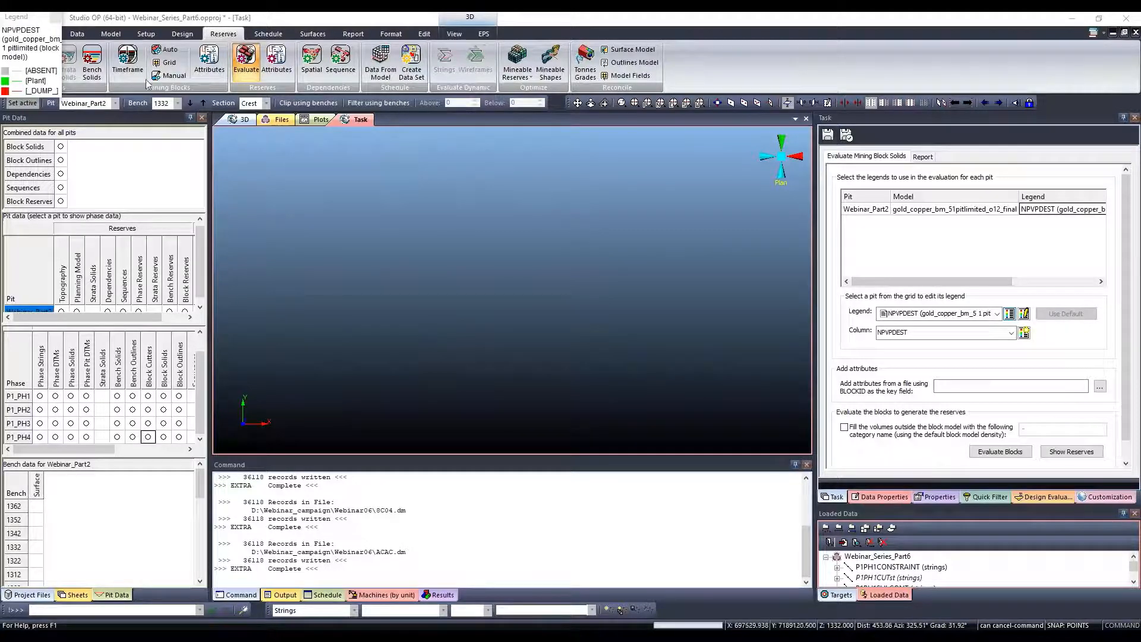
pyautogui.moveTo(39, 17); pyautogui.dragTo(649, 209)
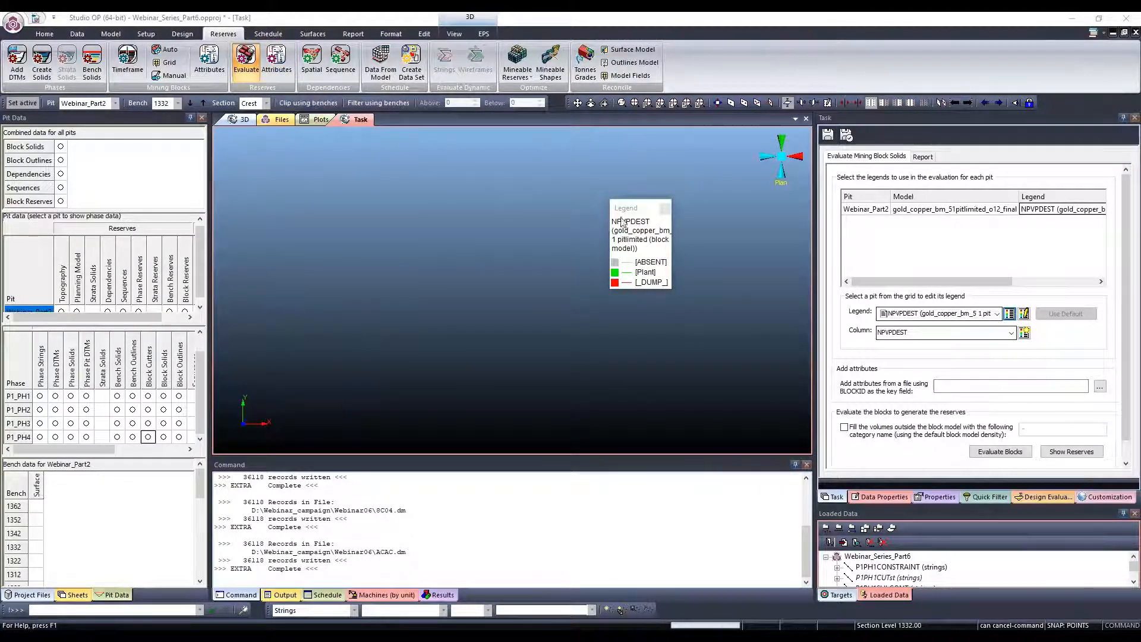
pyautogui.click(665, 208)
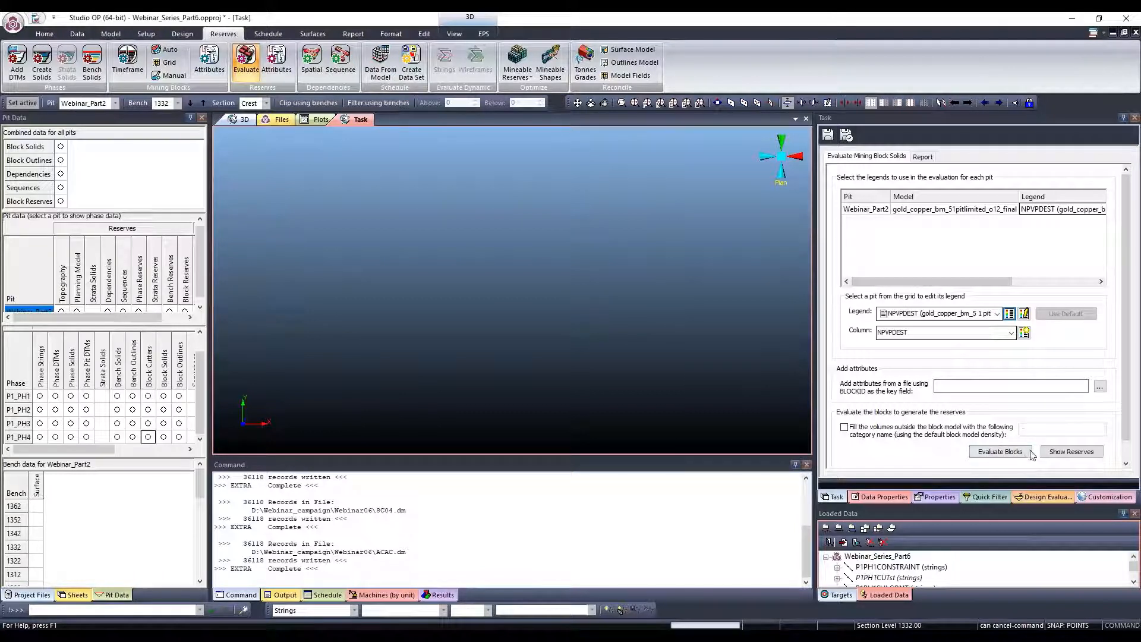
# Show the generated reserves table and examine its columns across to the BID attribute
pyautogui.click(1071, 451)
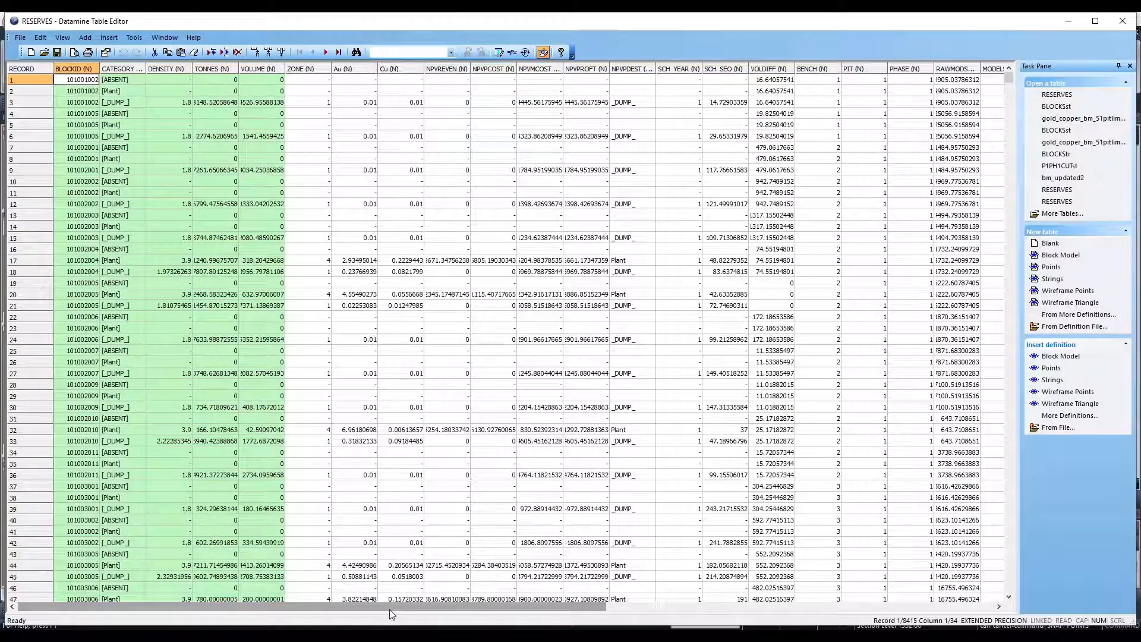
pyautogui.hscroll(2, 380, 607)
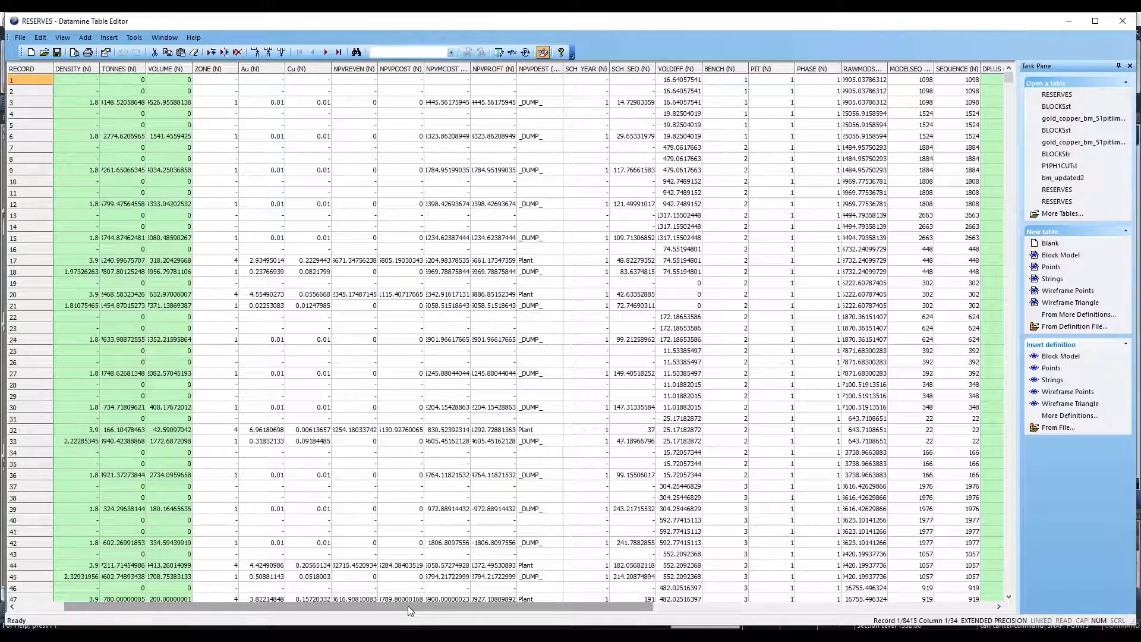
pyautogui.moveTo(407, 605); pyautogui.dragTo(721, 605)
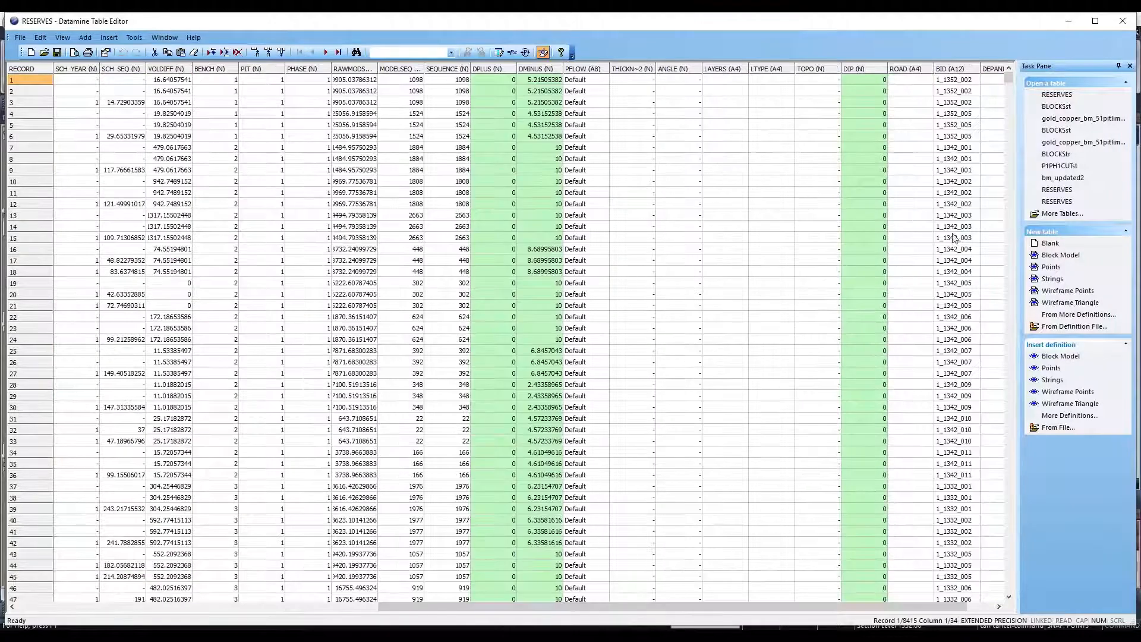
# Leave the reserves table and generate an Excel report of the block reserves without a template or report file
pyautogui.moveTo(949, 610); pyautogui.dragTo(247, 148)
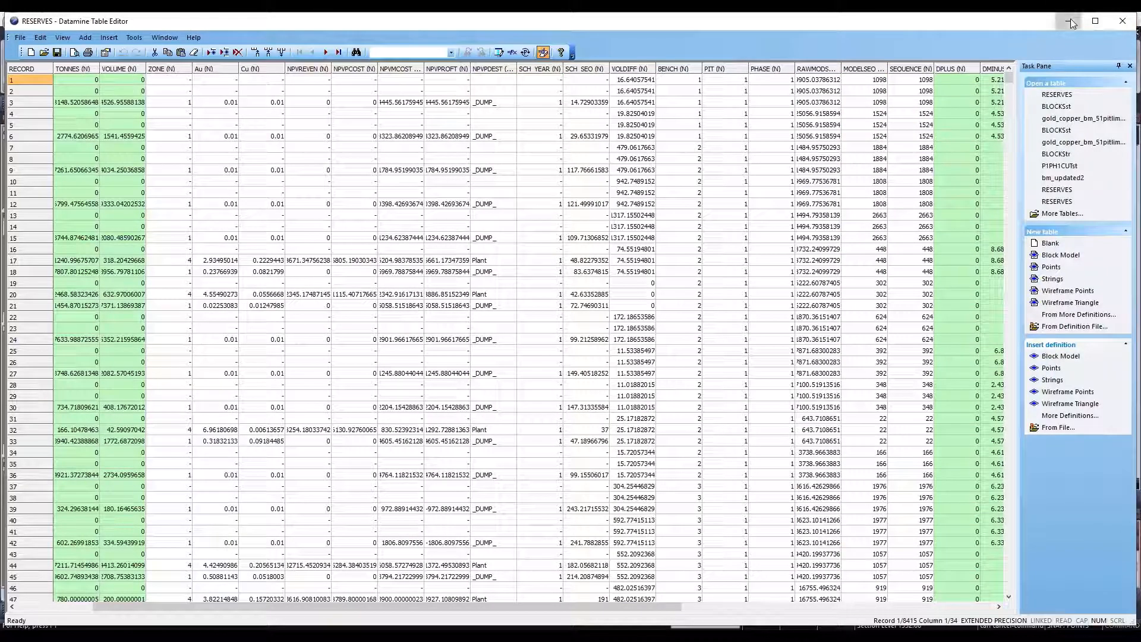
pyautogui.click(1069, 21)
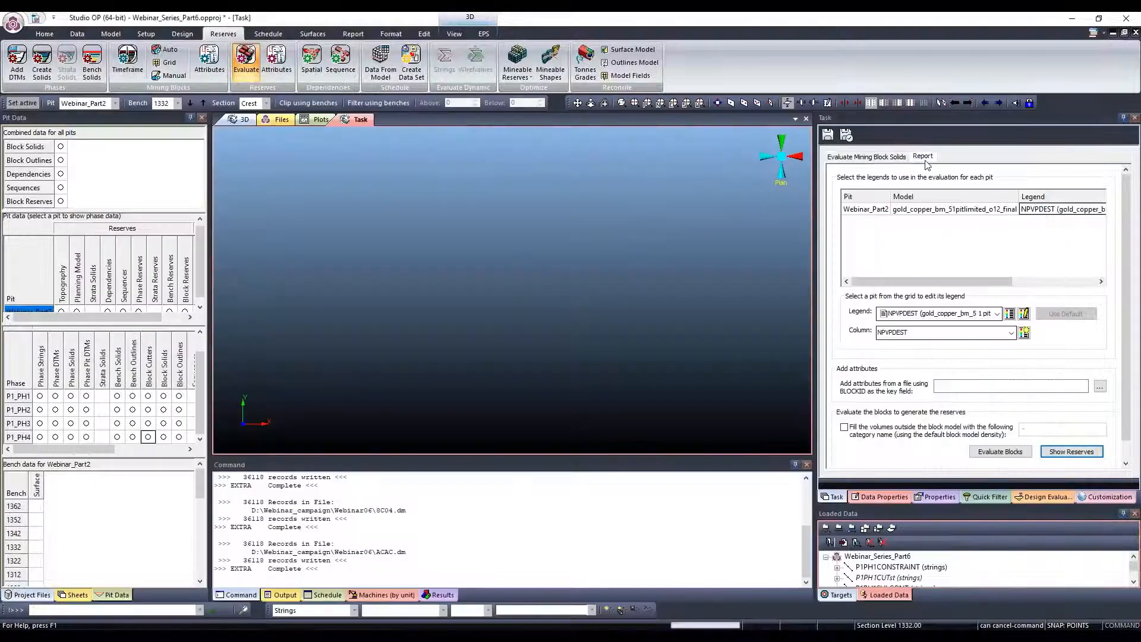
pyautogui.click(924, 159)
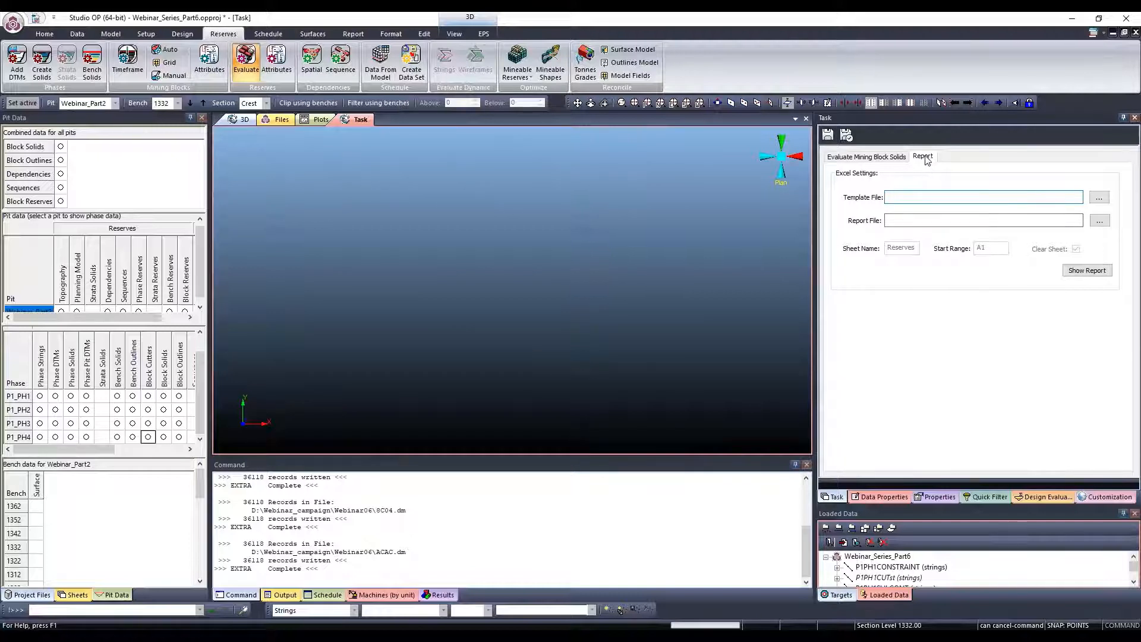
pyautogui.click(1074, 272)
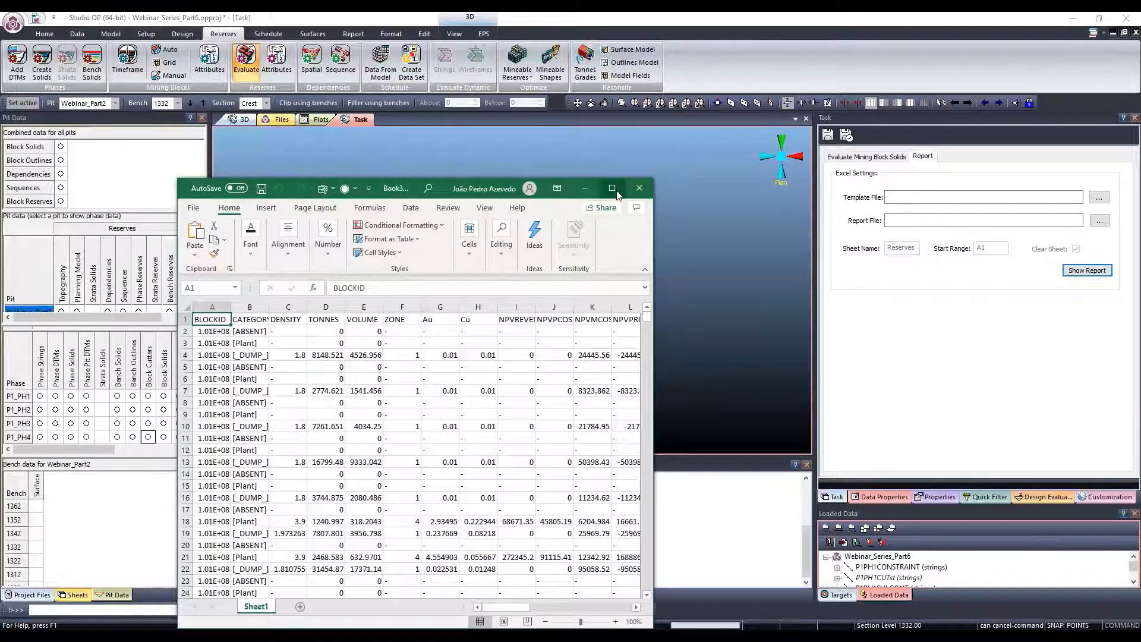
pyautogui.click(612, 188)
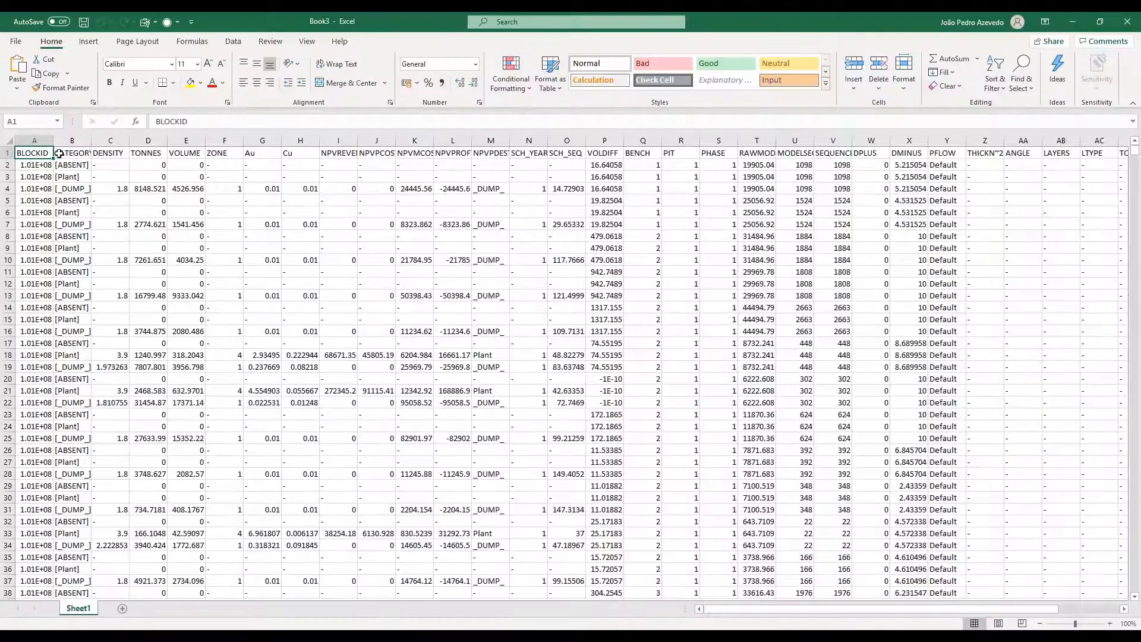
# Insert a PivotTable on a new worksheet using the entire reserves sheet as its source
pyautogui.click(8, 142)
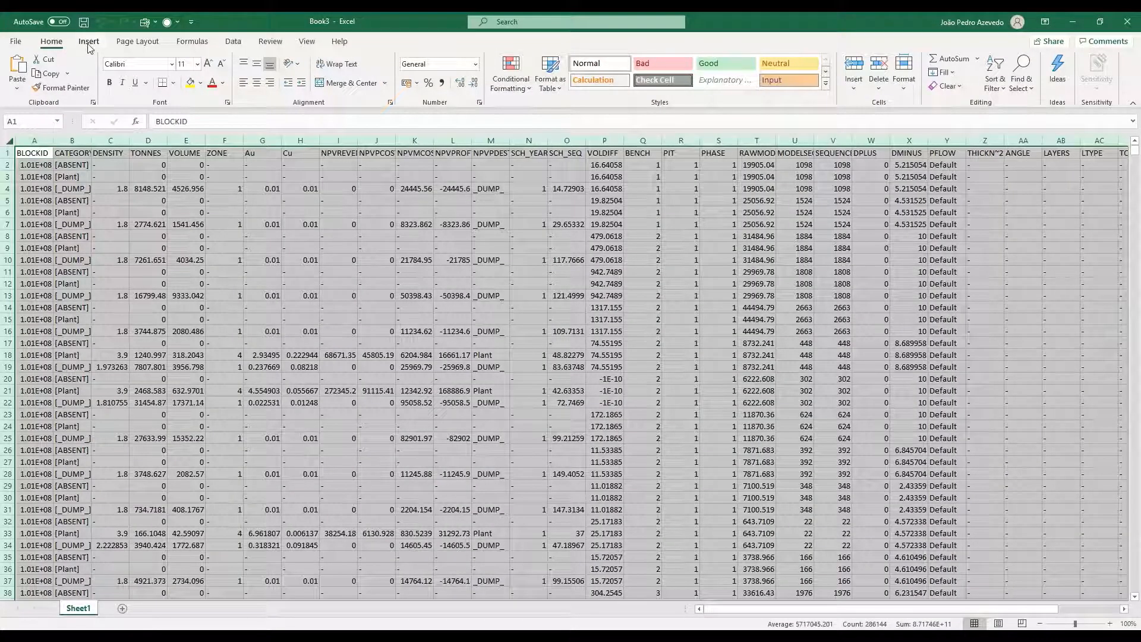
pyautogui.click(89, 41)
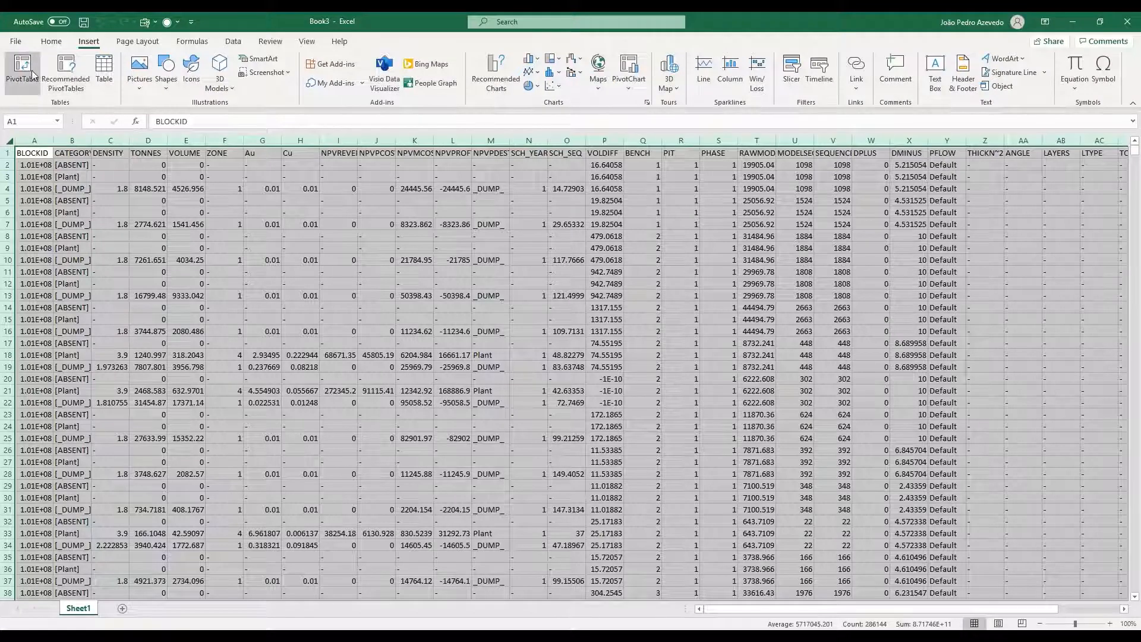
pyautogui.click(32, 74)
pyautogui.press('Return')
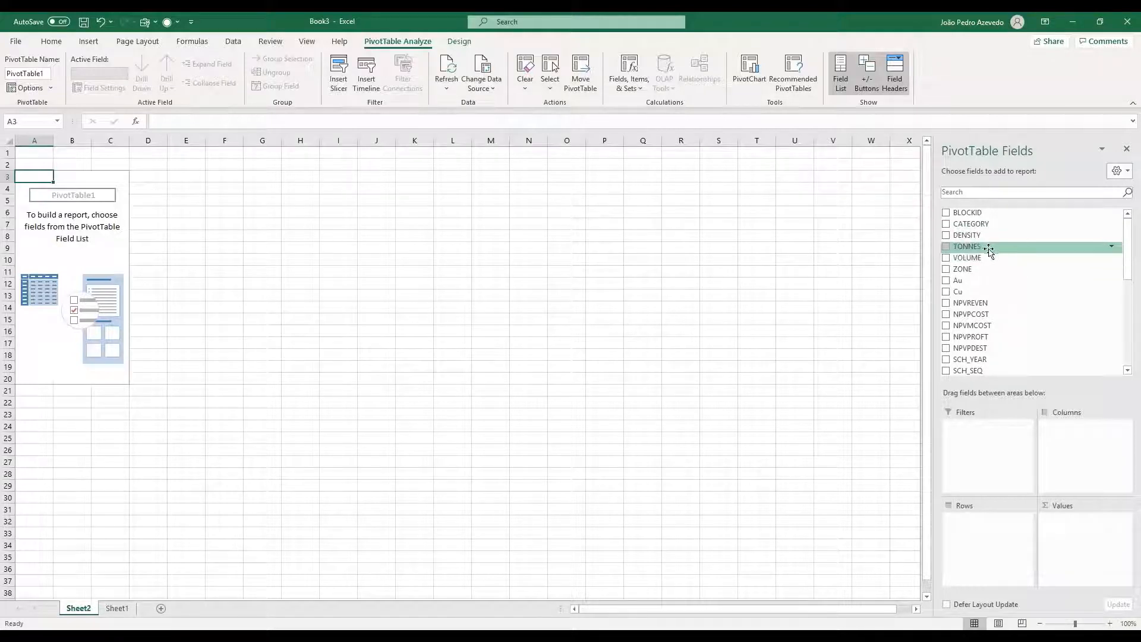
# Build the PivotTable with the sum of TONNES as values, NPVPDEST as columns and PHASE as rows
pyautogui.moveTo(990, 247); pyautogui.dragTo(1070, 532)
pyautogui.scroll(-1, 1026, 295)
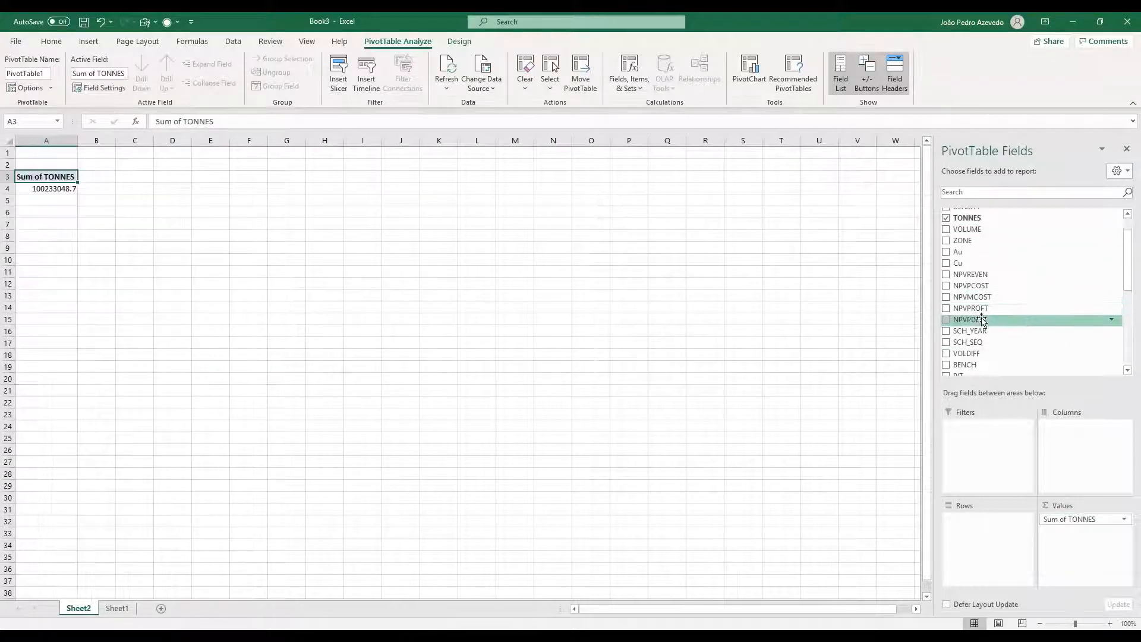
pyautogui.moveTo(1005, 319); pyautogui.dragTo(1058, 435)
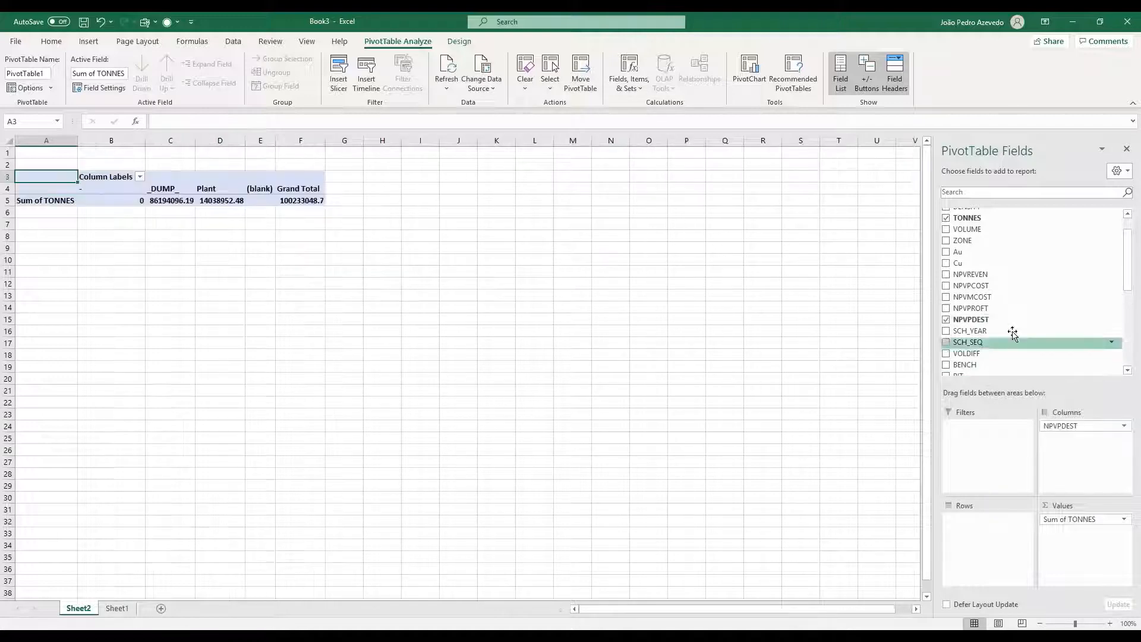
pyautogui.scroll(-2, 993, 311)
pyautogui.moveTo(988, 330); pyautogui.dragTo(985, 511)
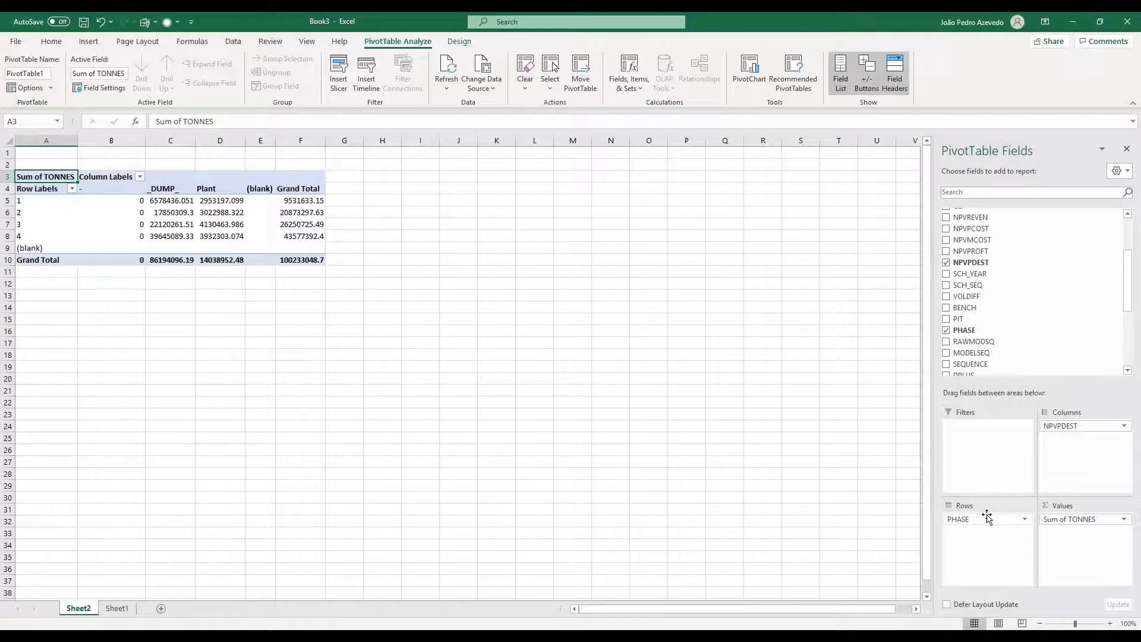
# Filter the NPVPDEST columns to exclude the "-" and (blank) items, keeping _DUMP_ and Plant
pyautogui.click(140, 177)
pyautogui.click(36, 314)
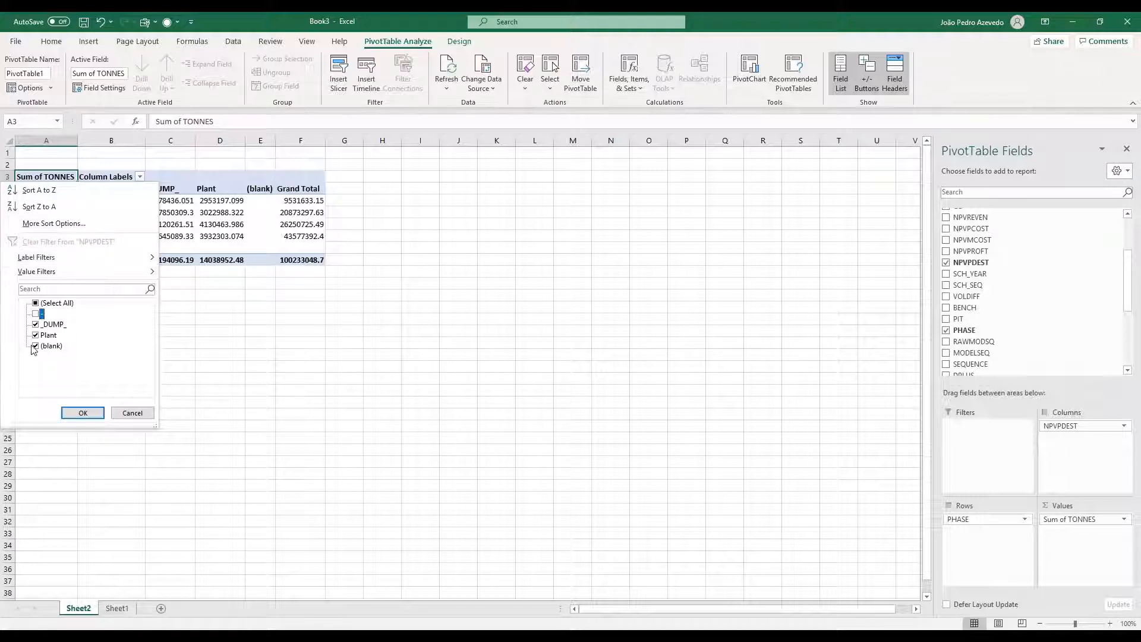
pyautogui.click(35, 346)
pyautogui.click(82, 413)
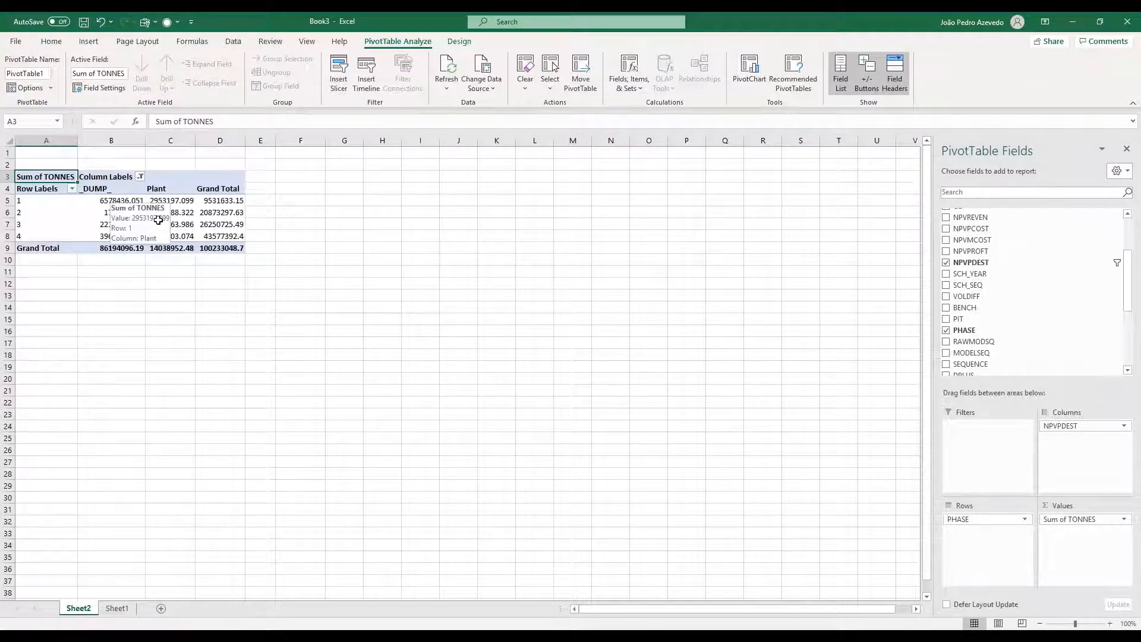
# Format the PivotTable's tonnage values with thousands separators and no decimal places
pyautogui.moveTo(116, 200); pyautogui.dragTo(232, 248)
pyautogui.click(51, 41)
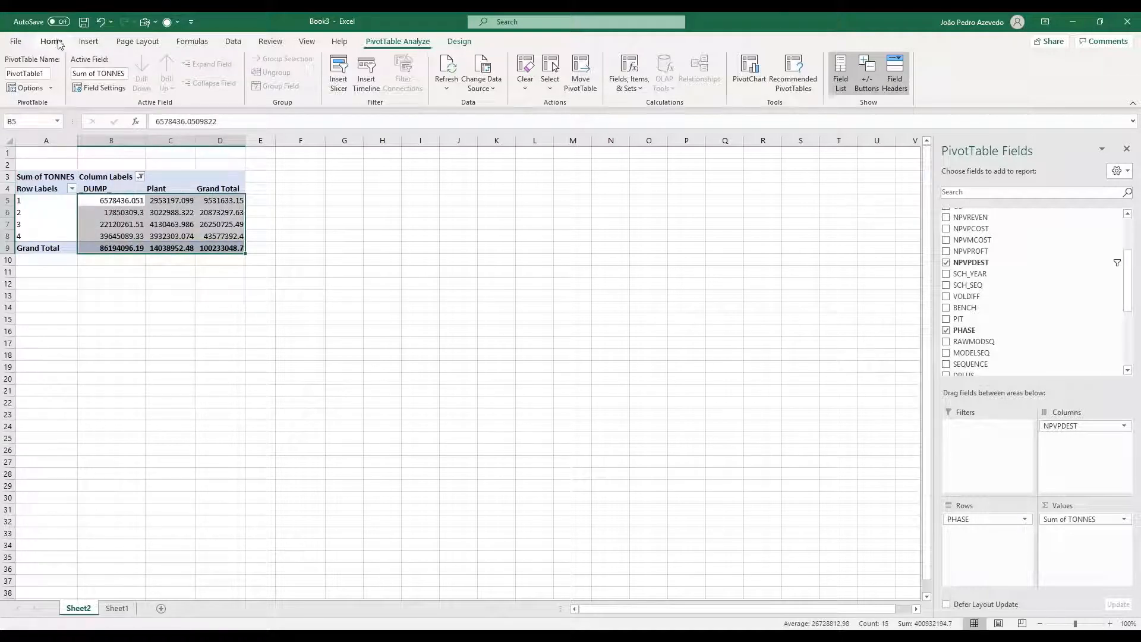
pyautogui.click(441, 83)
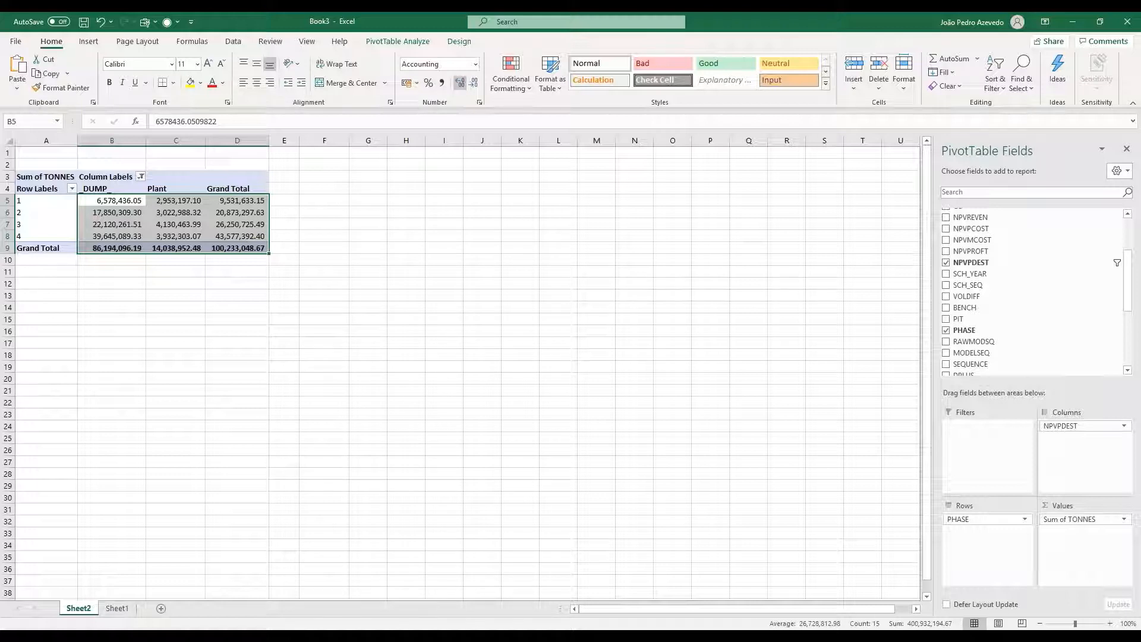
pyautogui.click(460, 82)
pyautogui.click(460, 82)
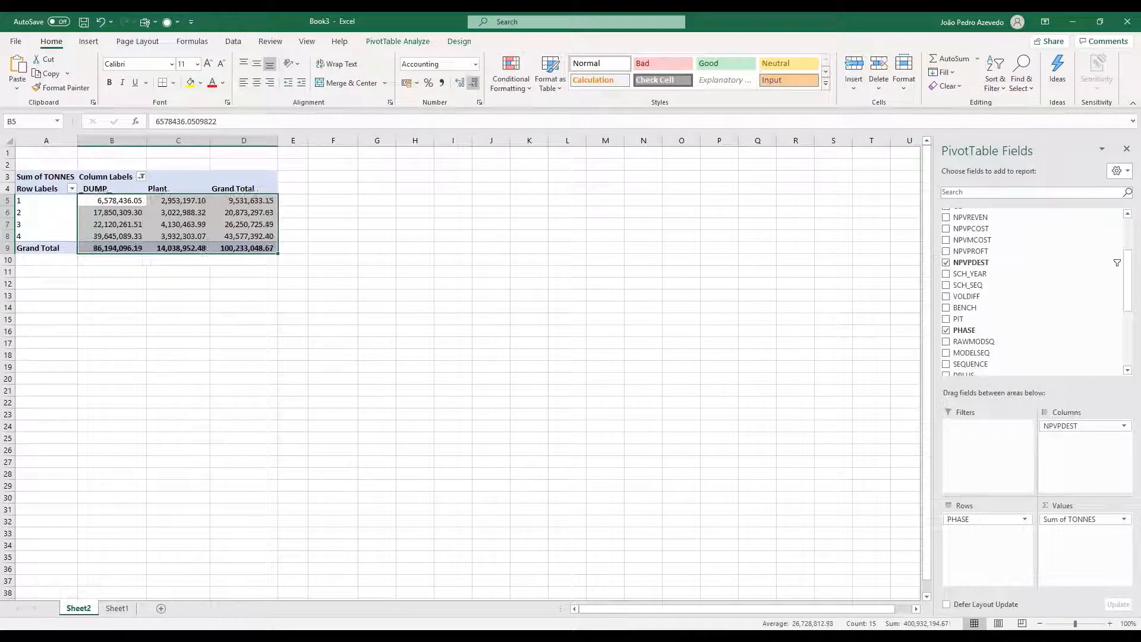
pyautogui.click(381, 233)
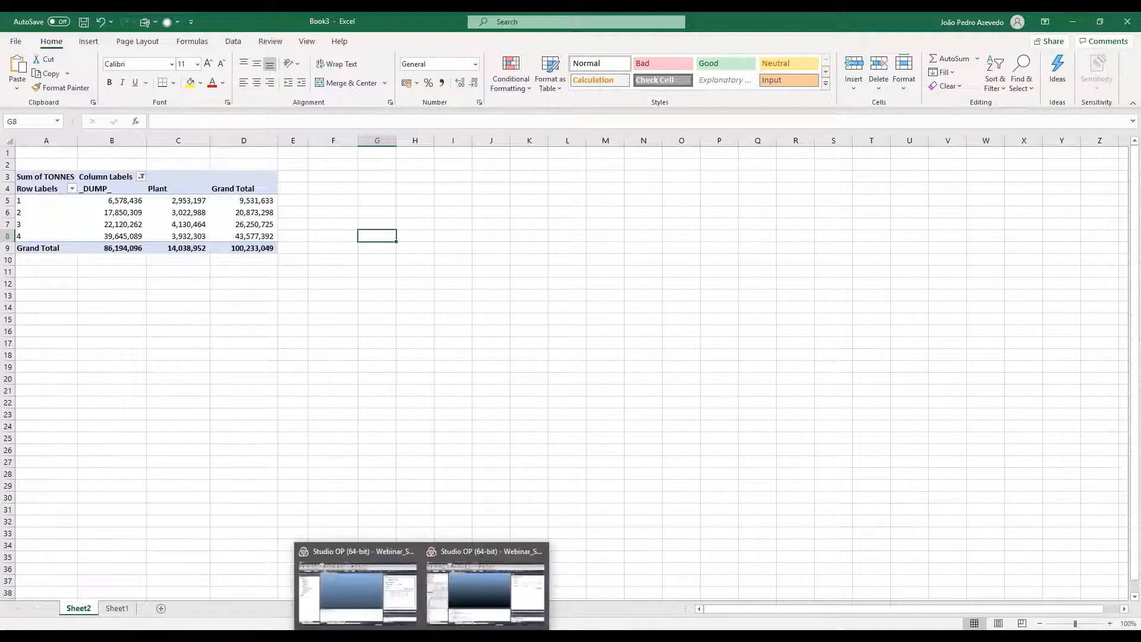
# Switch to the reserves workbook and review its phase-by-bench and phase-by-destination tonnage tables and charts
pyautogui.moveTo(368, 639)
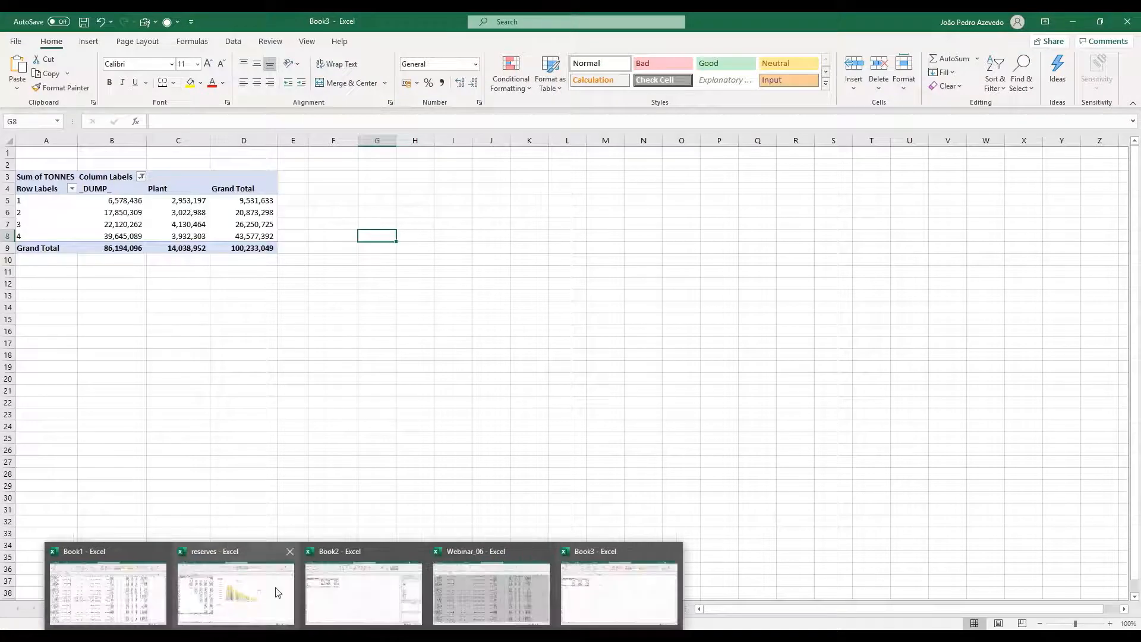
pyautogui.click(277, 590)
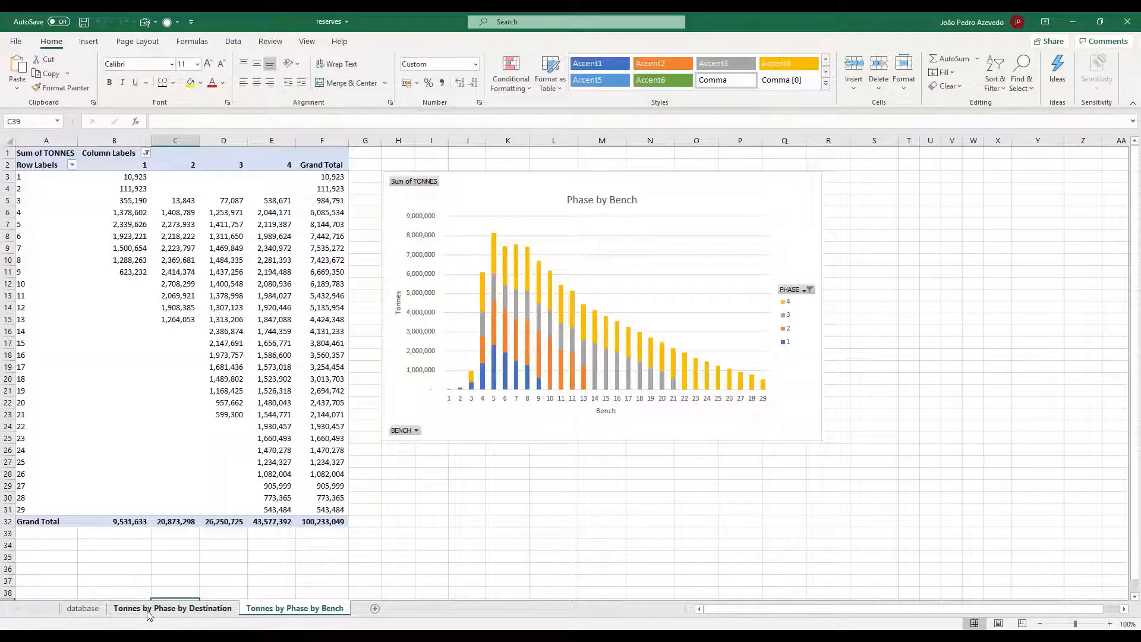
pyautogui.click(148, 609)
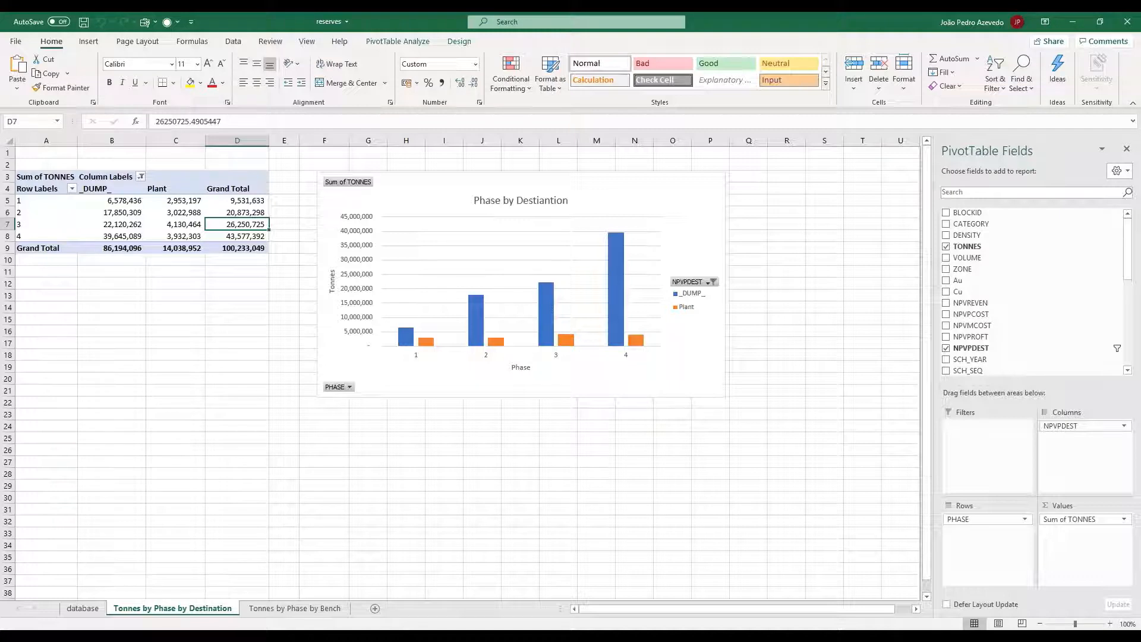
# Switch back to Studio OP and set the report to template Reserves_Template.xlsx, report file Webinar_06 and sheet name Database
pyautogui.moveTo(423, 635)
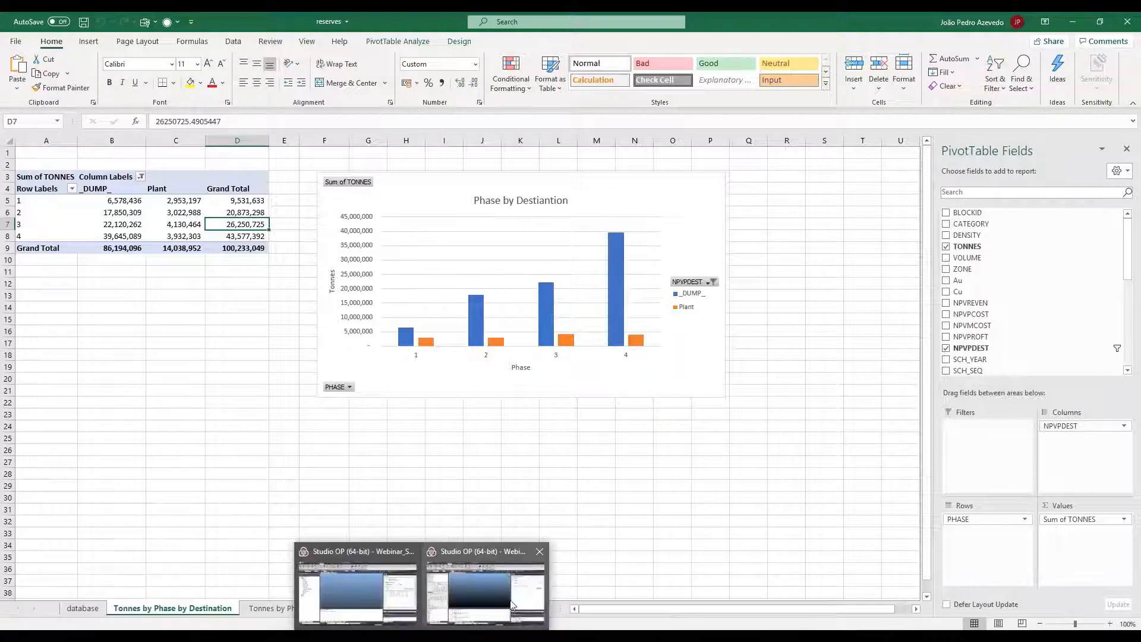
pyautogui.click(512, 605)
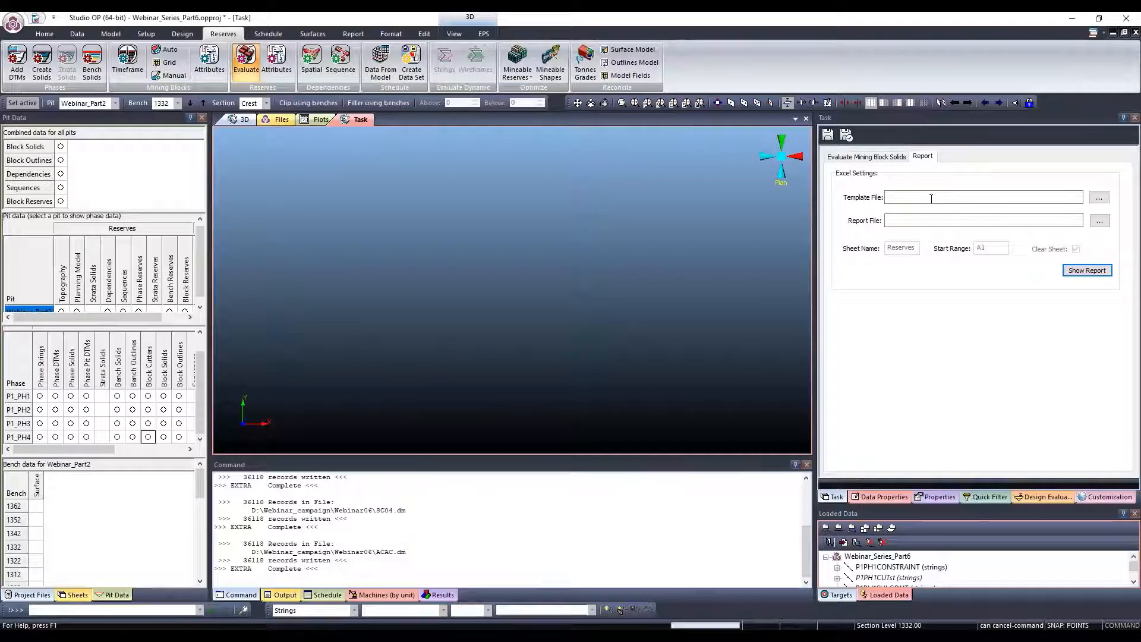
pyautogui.click(1103, 200)
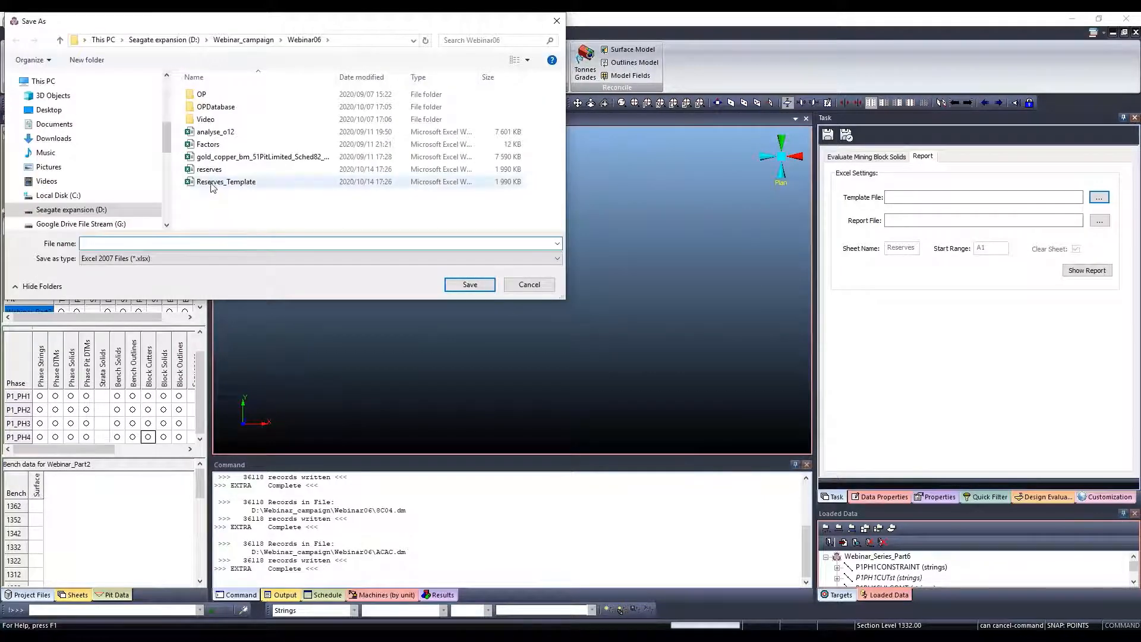
pyautogui.doubleClick(226, 182)
pyautogui.click(915, 221)
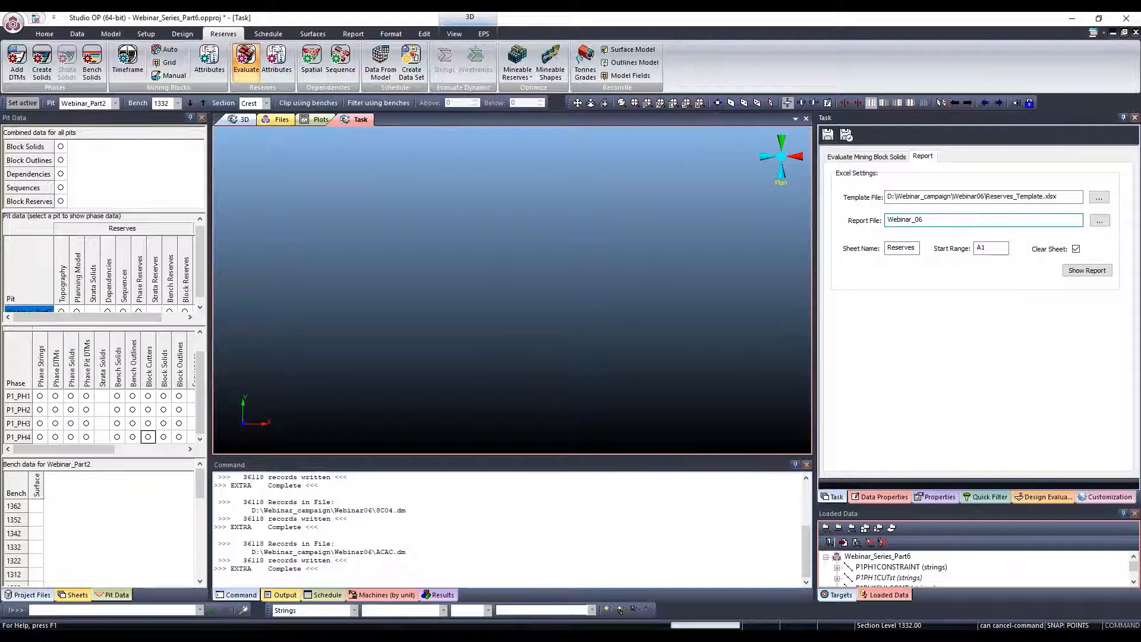
pyautogui.doubleClick(917, 248)
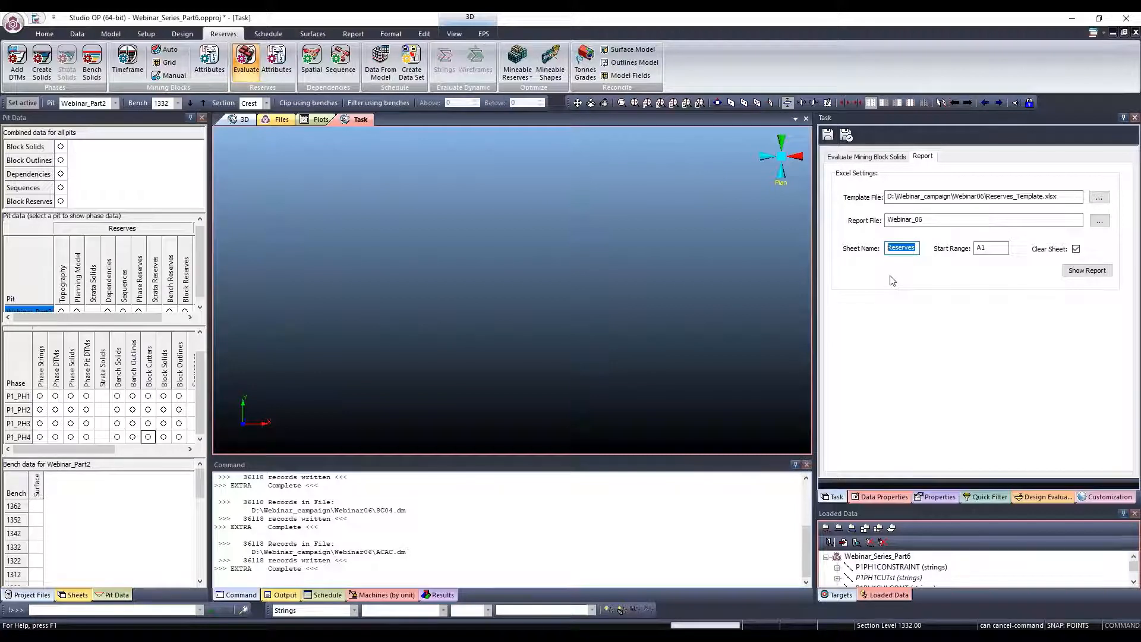
pyautogui.write('Database')
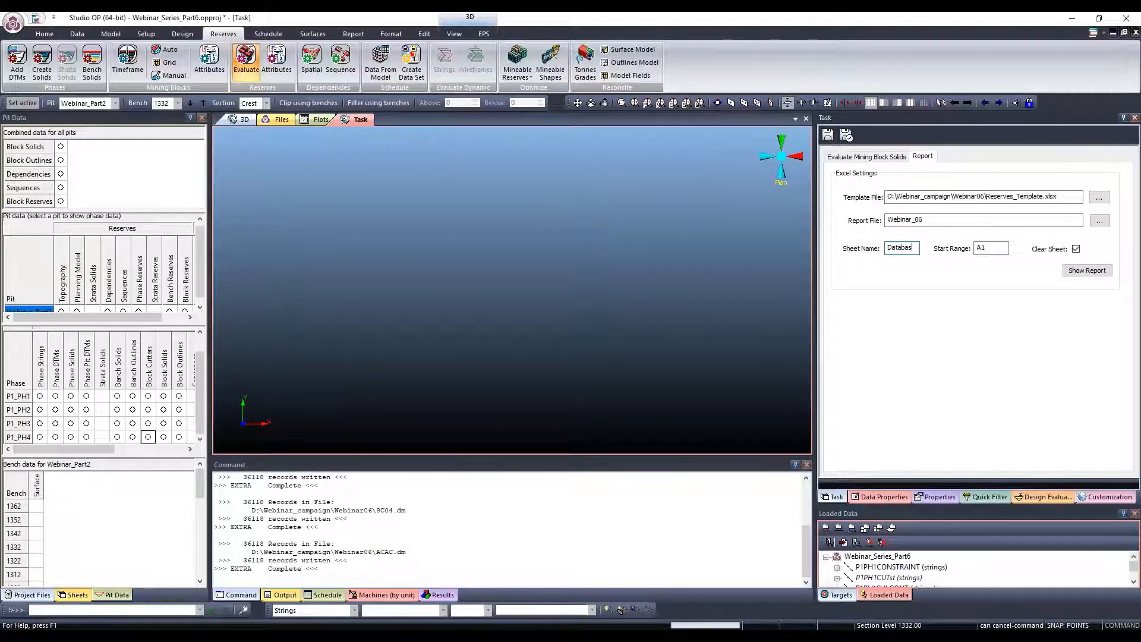
# Generate the template-based Webinar_06 report and review its database, Tonnes by Phase by Destination and Tonnes by Phase by Bench sheets
pyautogui.click(1088, 270)
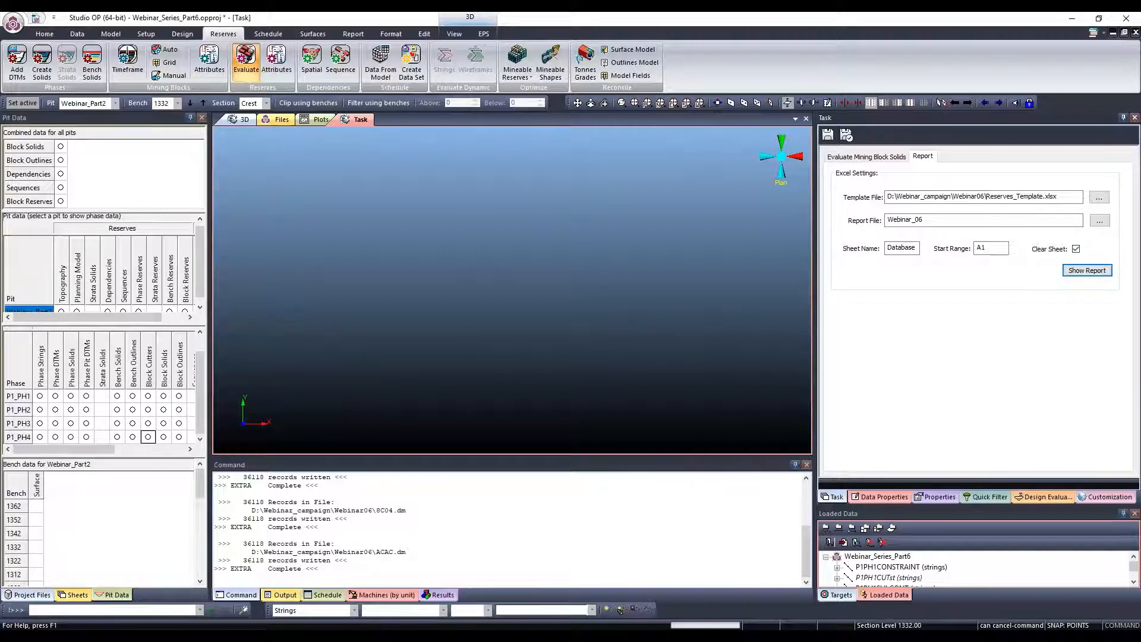
pyautogui.click(375, 636)
pyautogui.click(678, 595)
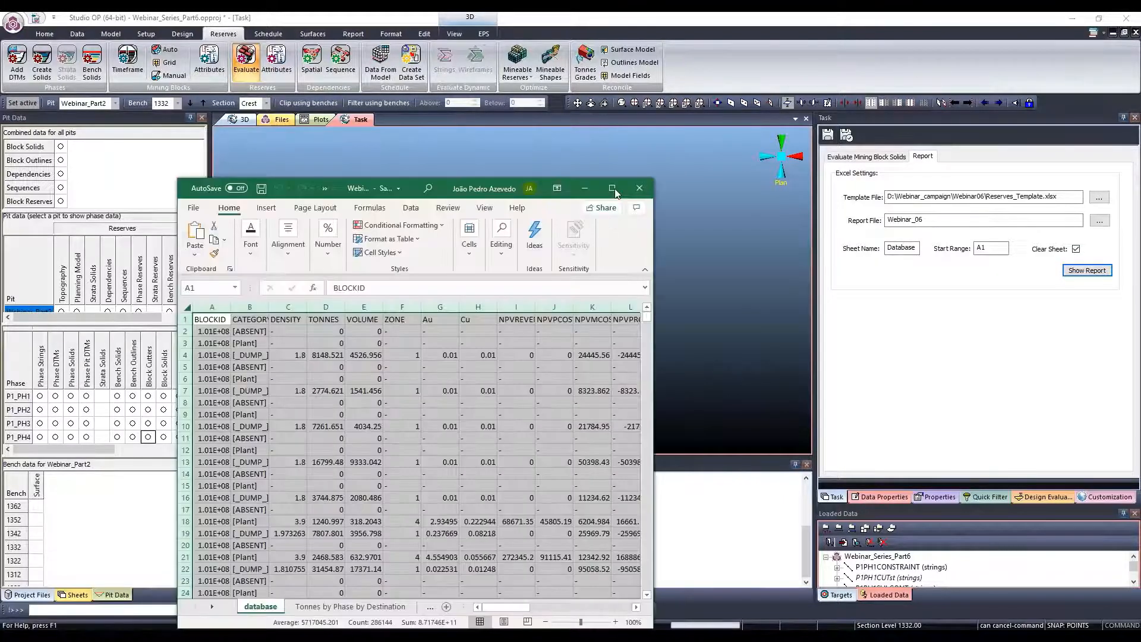
pyautogui.click(613, 188)
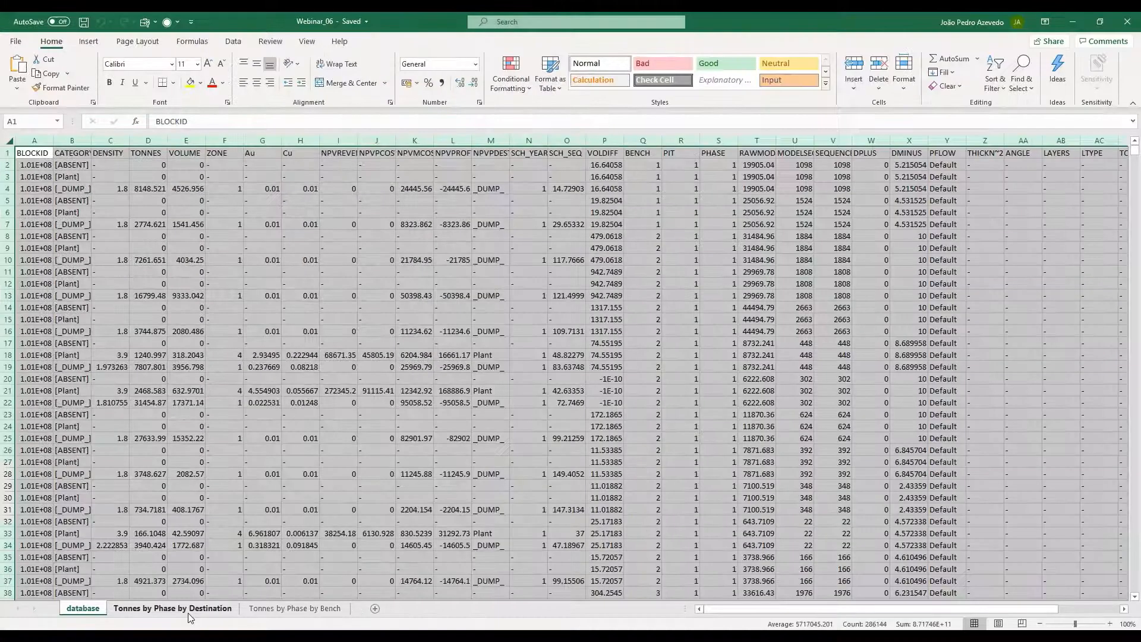
pyautogui.click(188, 611)
pyautogui.click(280, 610)
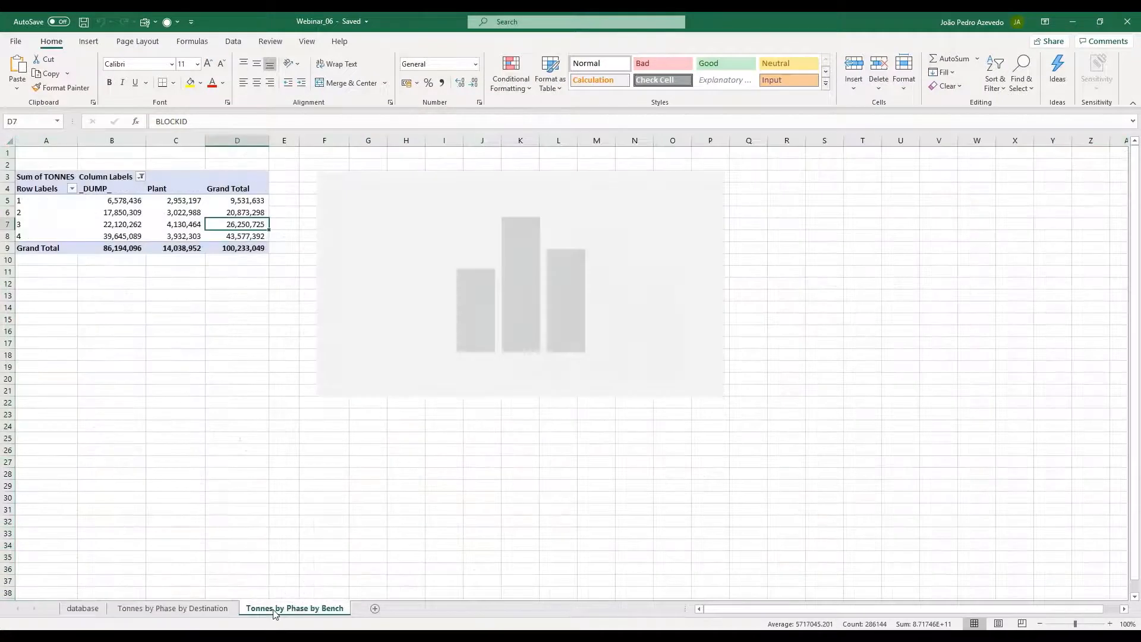
pyautogui.click(220, 611)
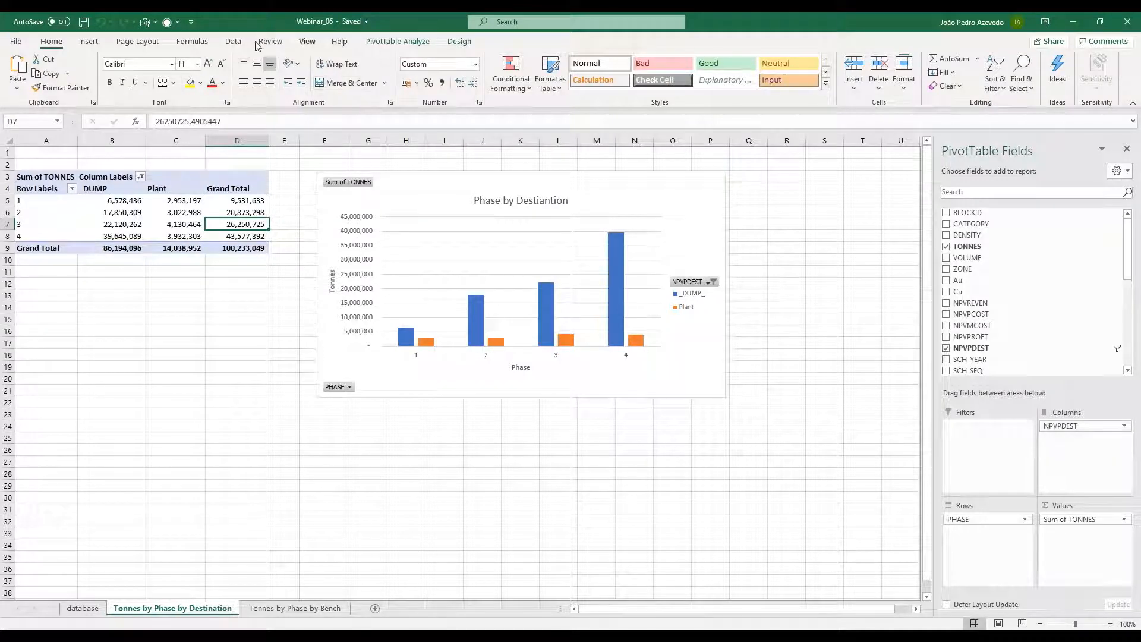
# Refresh the pivot data in the Webinar_06 workbook from the Tonnes by Phase by Destination sheet
pyautogui.click(233, 42)
pyautogui.click(224, 86)
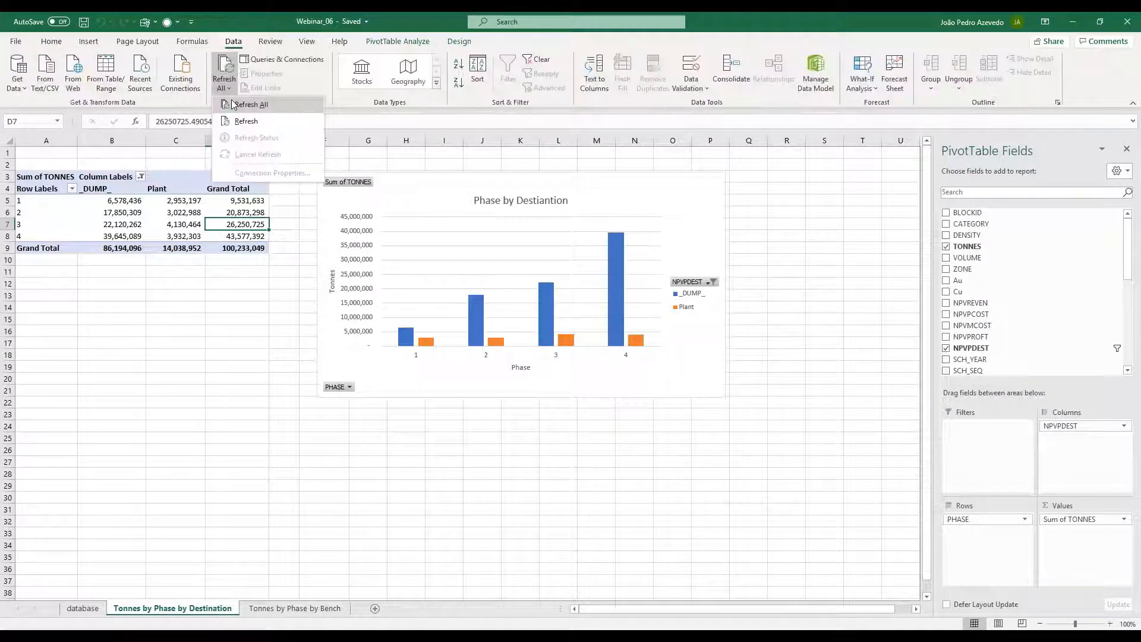
pyautogui.click(238, 112)
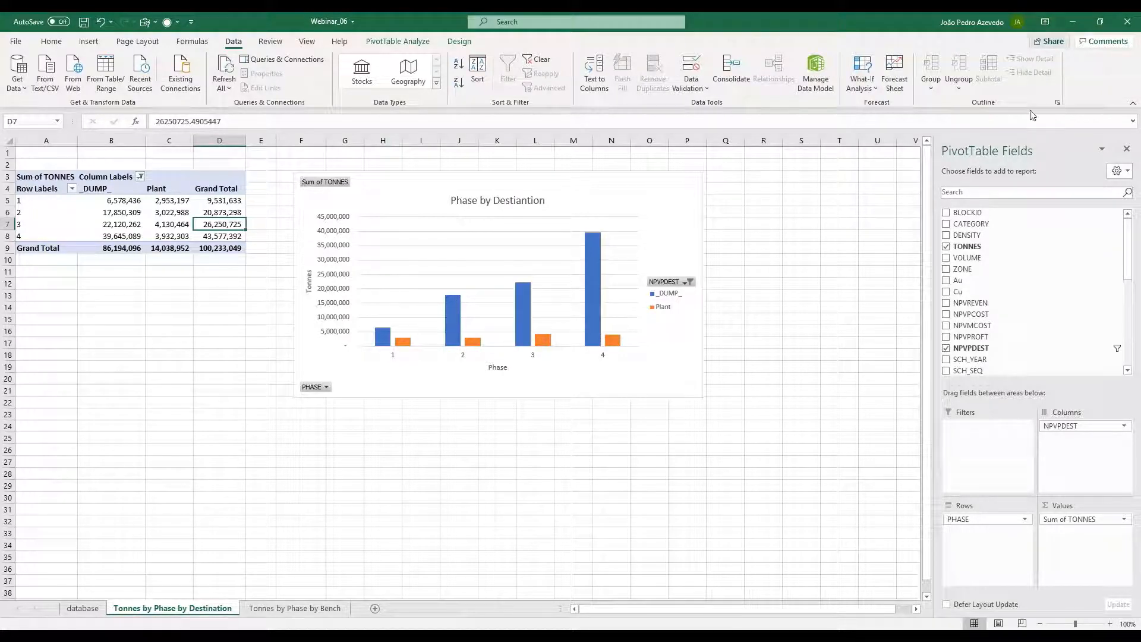
# Return to Studio OP and switch from block evaluation to defining additional attributes for the reserves file
pyautogui.click(1066, 27)
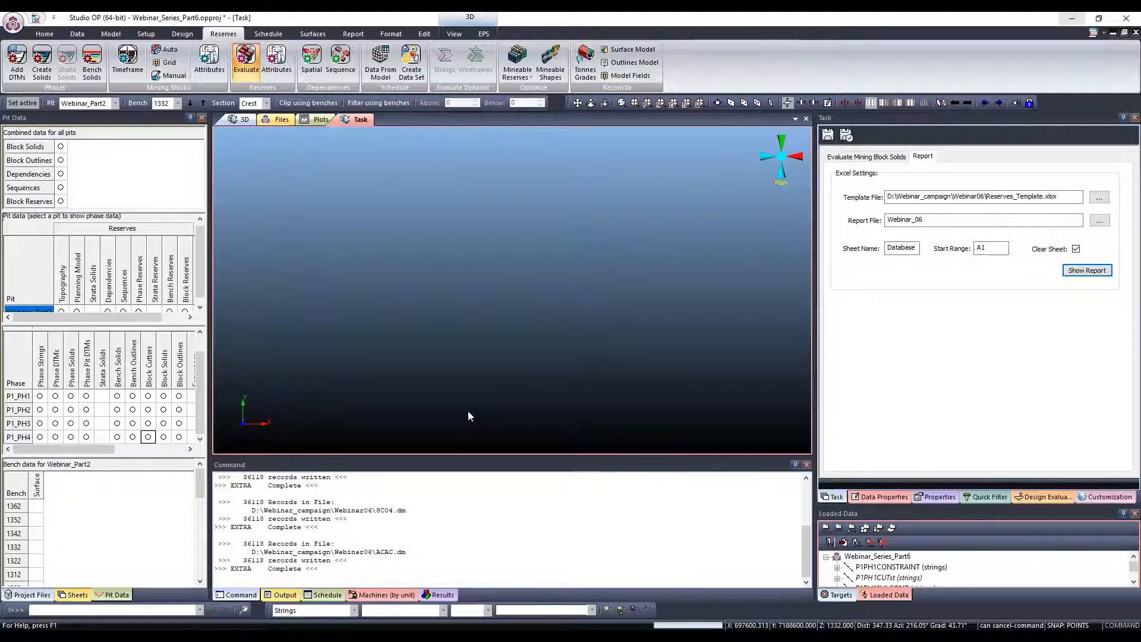
pyautogui.click(276, 75)
pyautogui.click(575, 351)
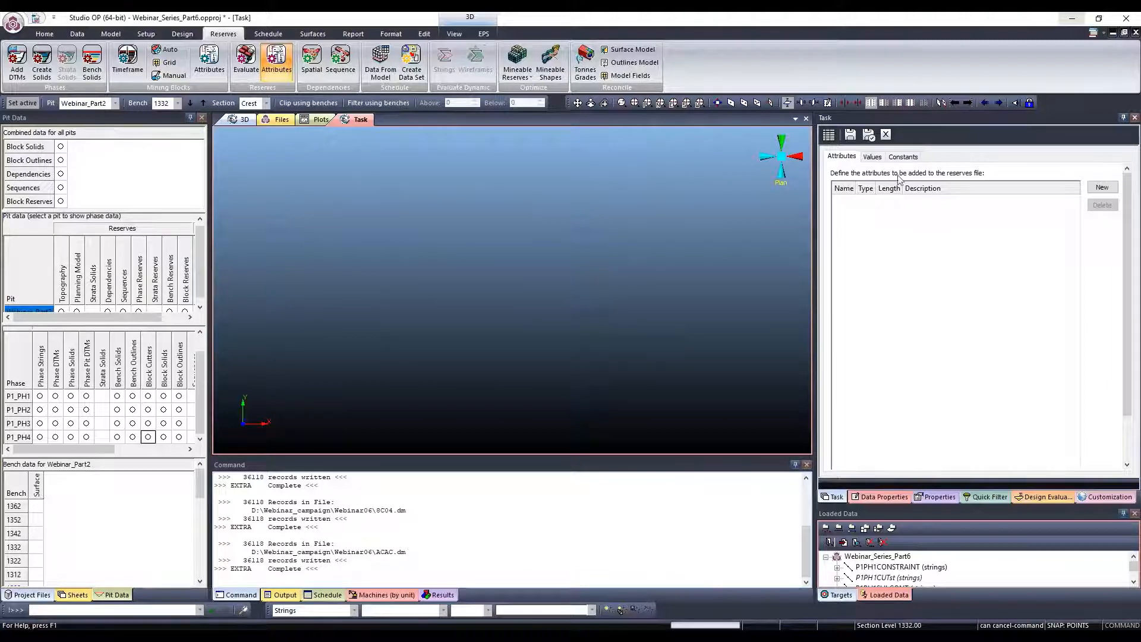
# Check the reserves attribute values and create spatial dependencies for pit Webinar_Part2, restricted to within single phases
pyautogui.click(879, 159)
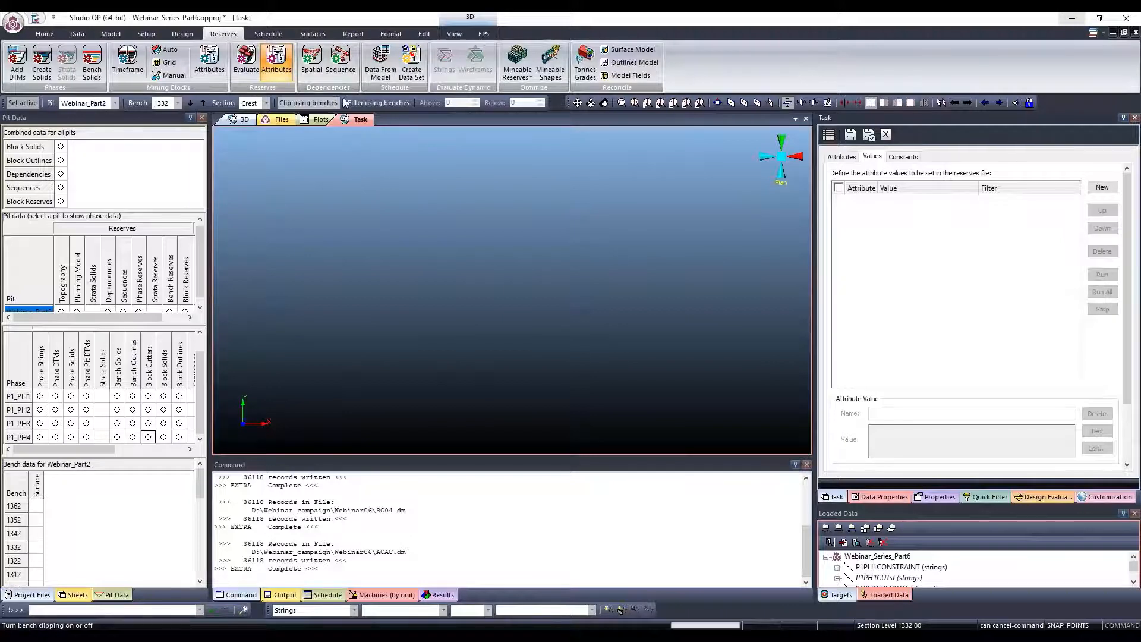
pyautogui.click(313, 61)
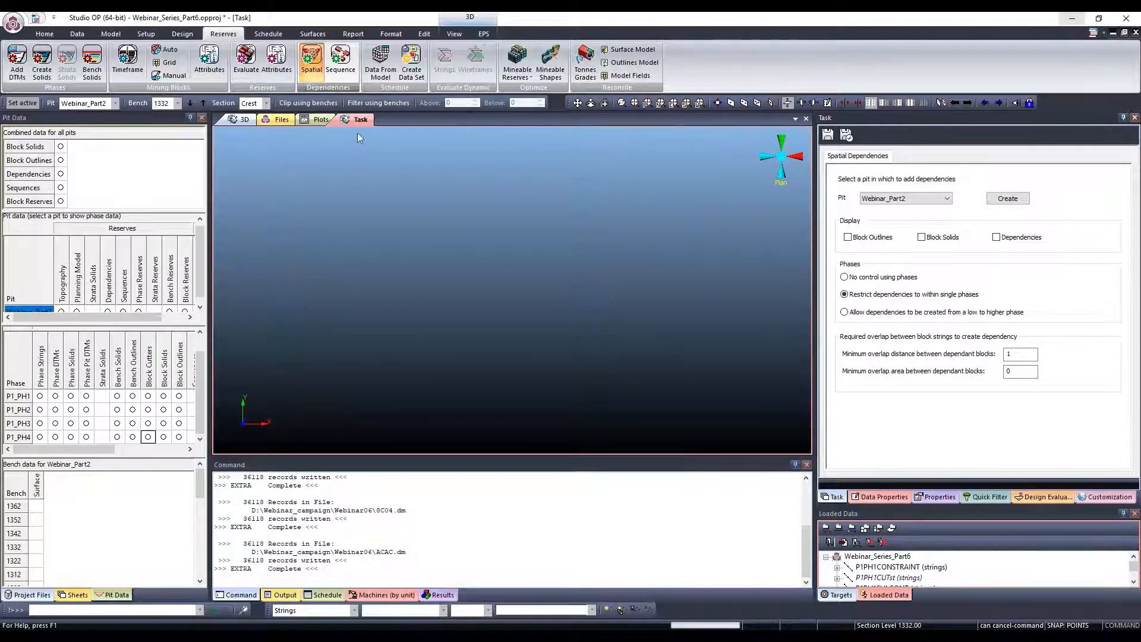
pyautogui.click(994, 202)
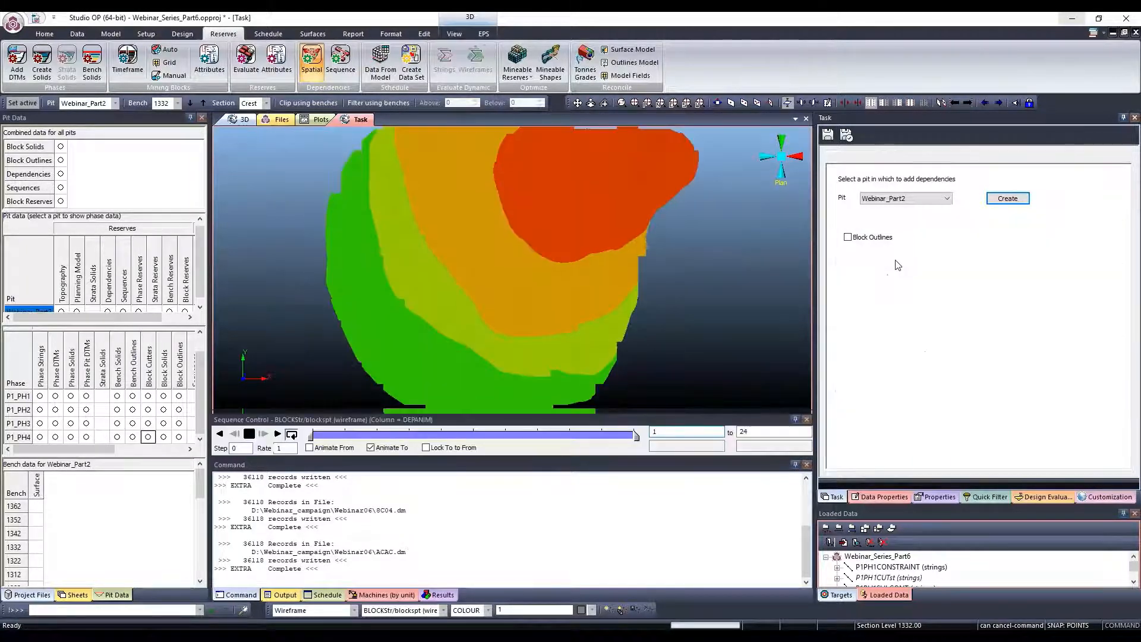
# Review the block solids in 3D with the dependency sequence starting at 6
pyautogui.keyDown('shift'); pyautogui.moveTo(567, 339); pyautogui.dragTo(542, 308); pyautogui.keyUp('shift')
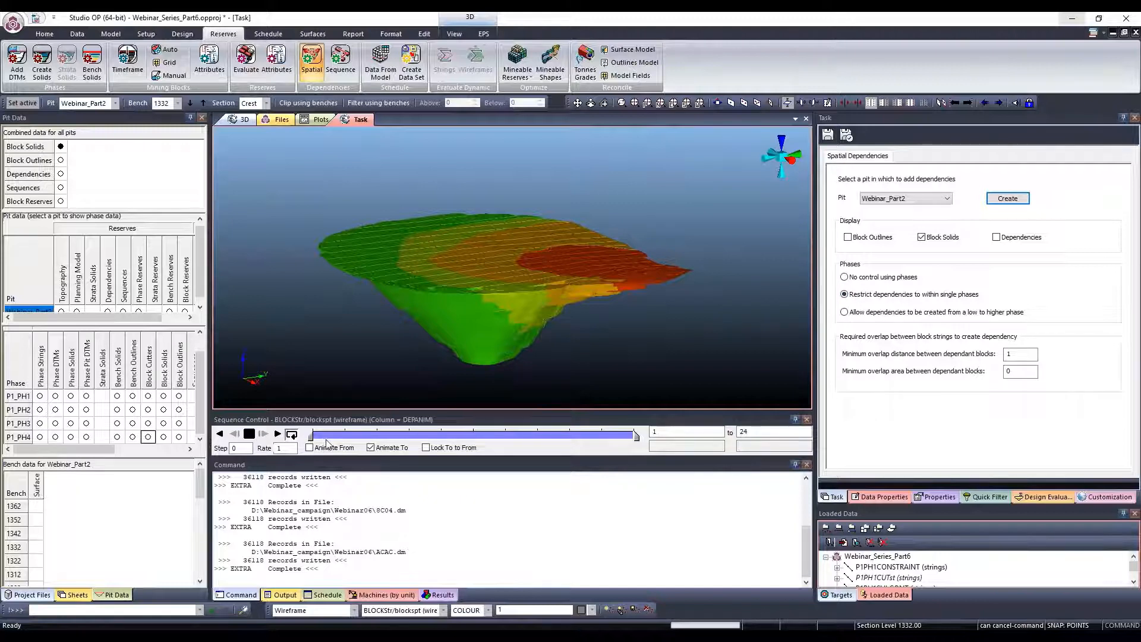
pyautogui.moveTo(318, 443); pyautogui.dragTo(389, 440)
pyautogui.moveTo(513, 313); pyautogui.dragTo(525, 264)
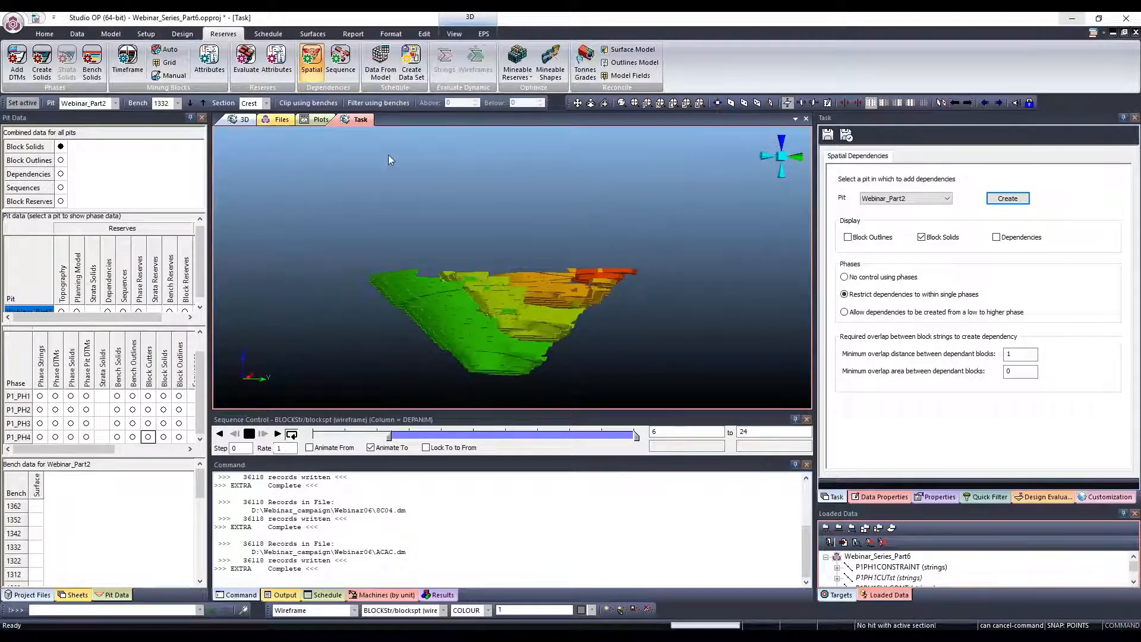
# Go to the sequence dependencies task and switch to the other Studio OP session to examine the sequence link options
pyautogui.click(347, 72)
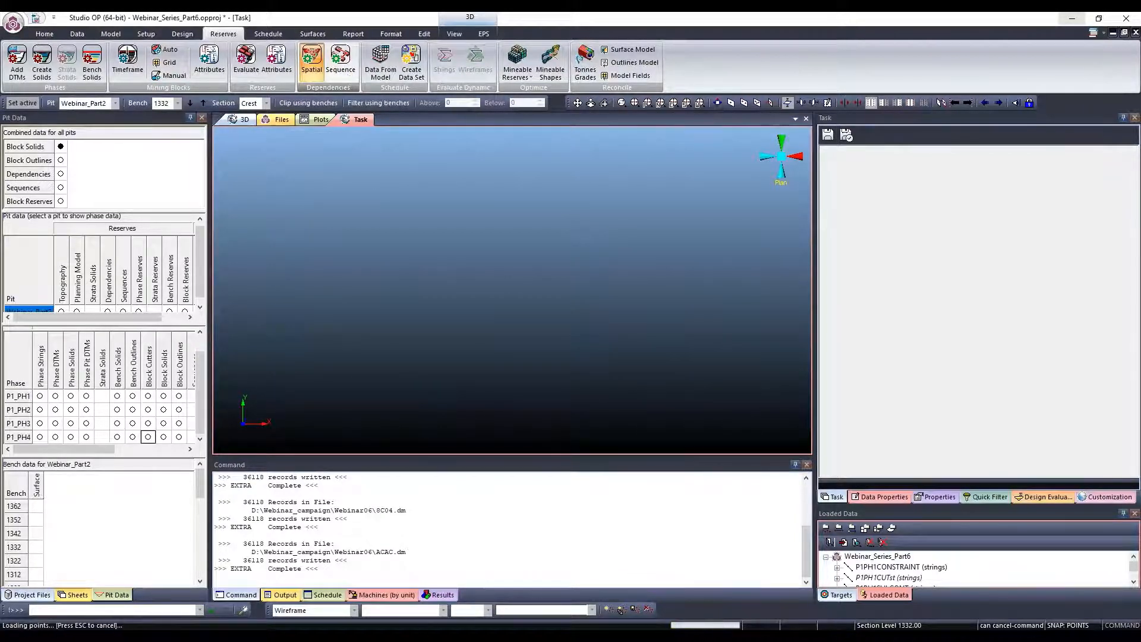
pyautogui.moveTo(409, 624)
pyautogui.click(386, 594)
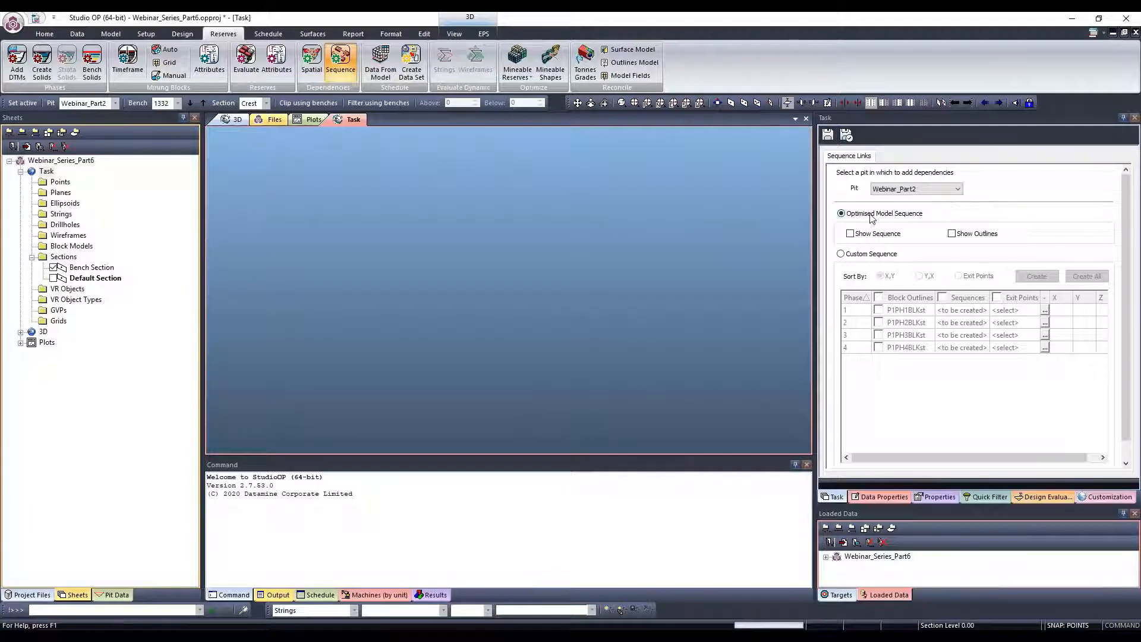
# Create a new scheduling data set from the current reserves
pyautogui.click(421, 74)
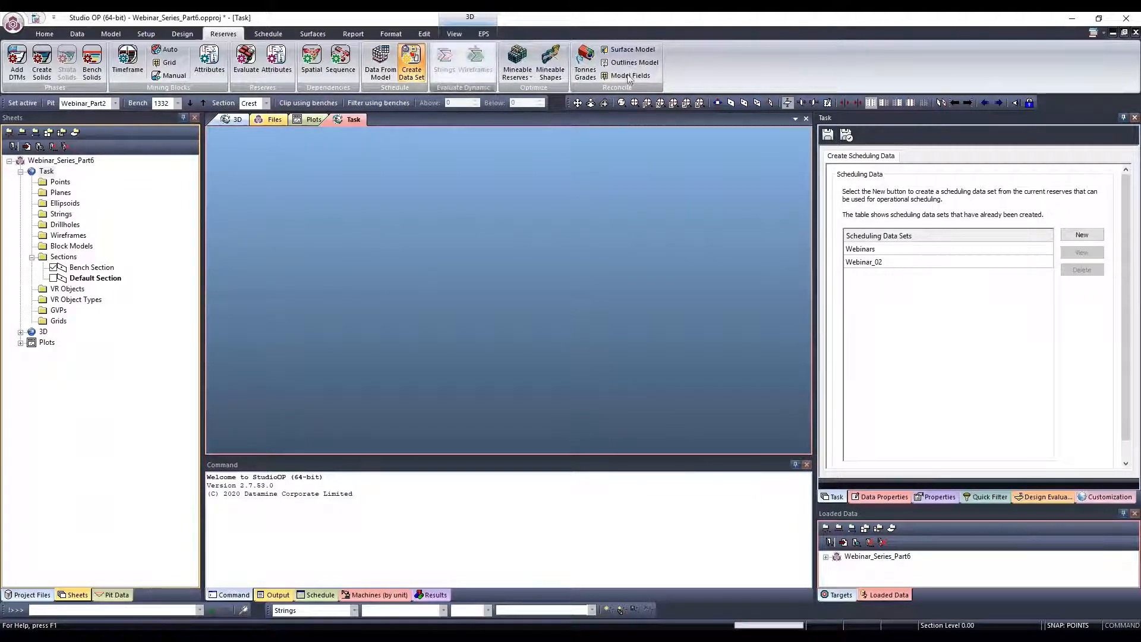
pyautogui.click(1090, 235)
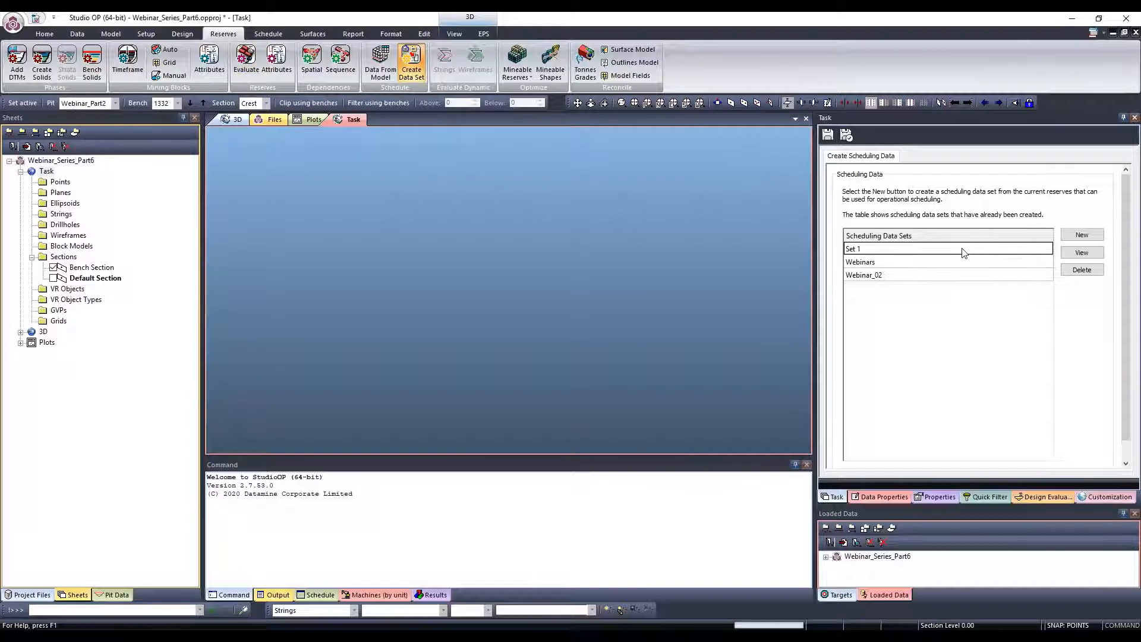
# View the files stored for the Webinar_02 scheduling data set and minimise the folder window
pyautogui.click(1007, 277)
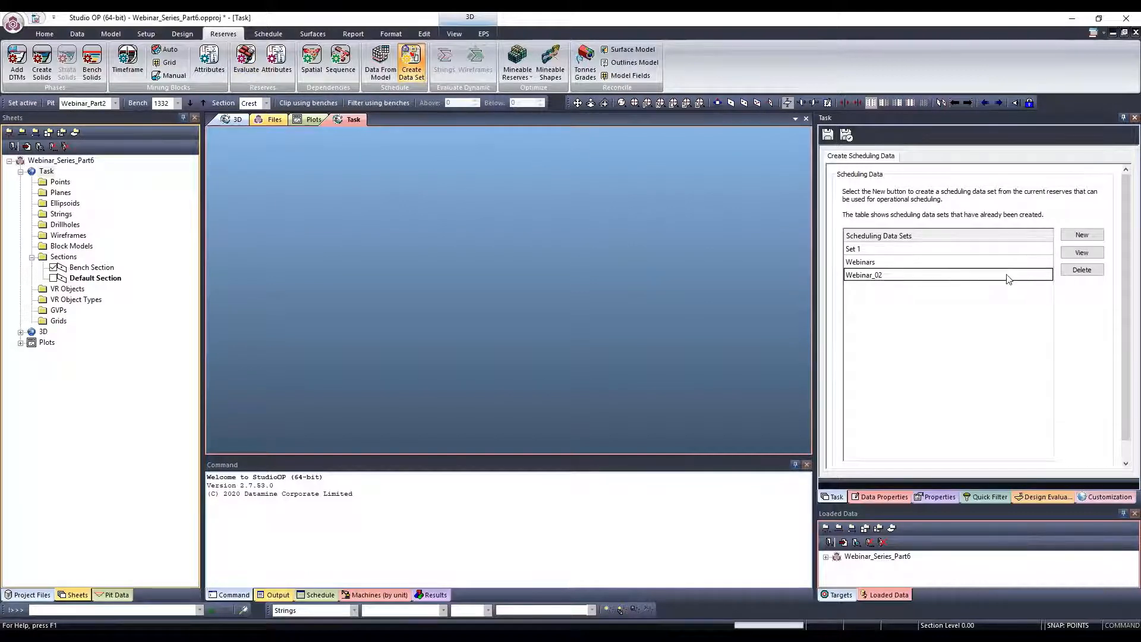
pyautogui.click(1088, 259)
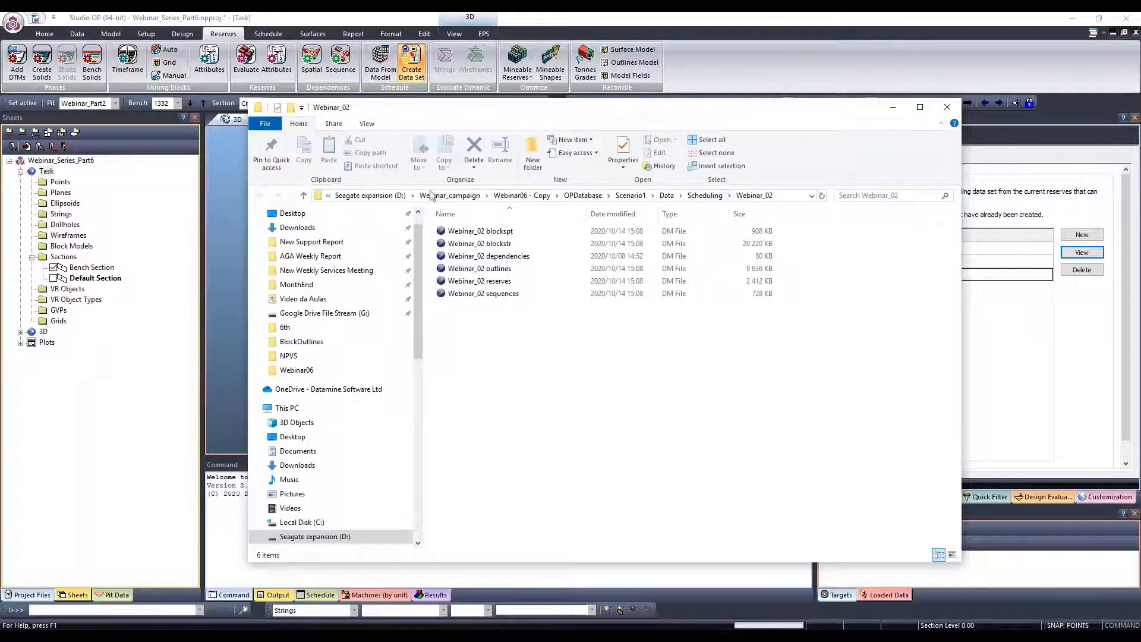
pyautogui.click(892, 111)
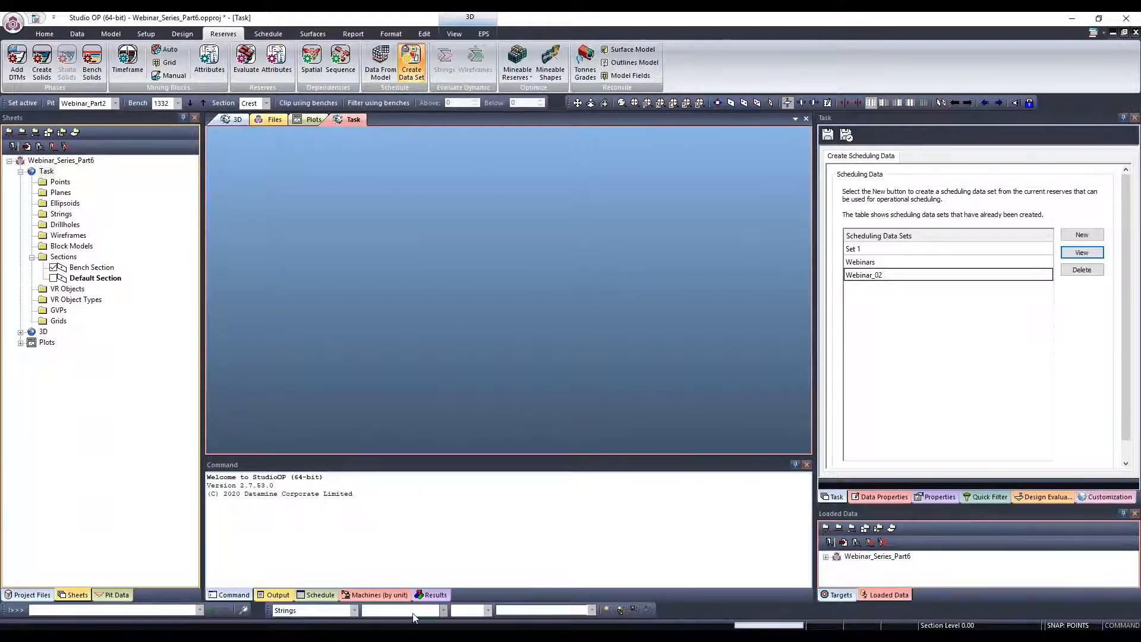
# Switch to the Webinar06 PowerPoint slide show and advance from the Reserves Workflow slide to the closing contact slide
pyautogui.hotkey('alt', 'Tab')
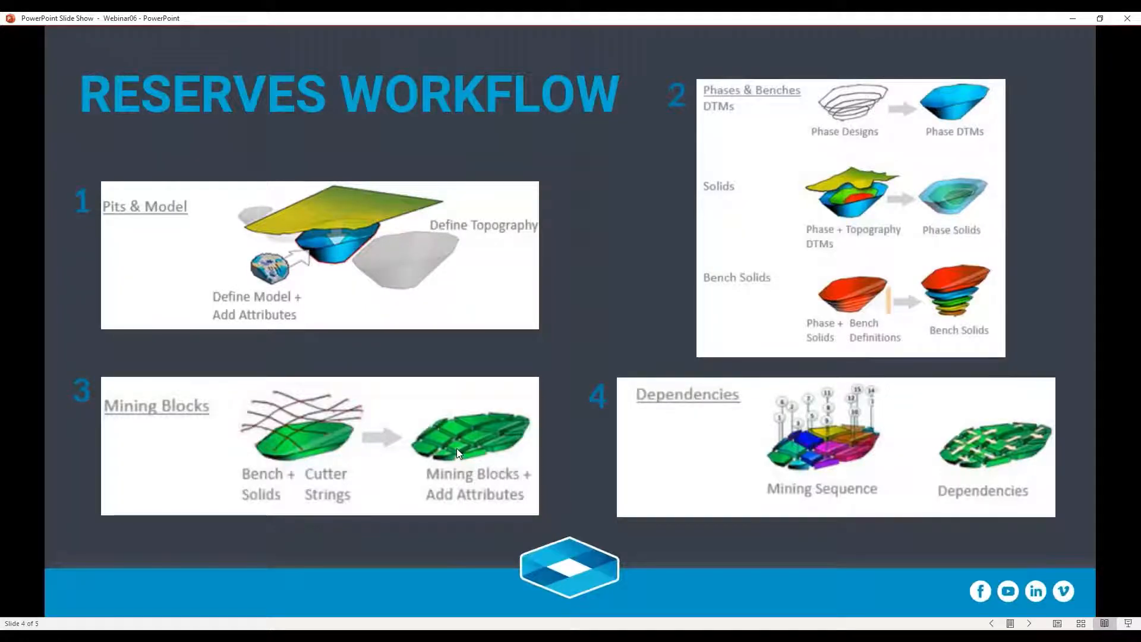
pyautogui.click(456, 449)
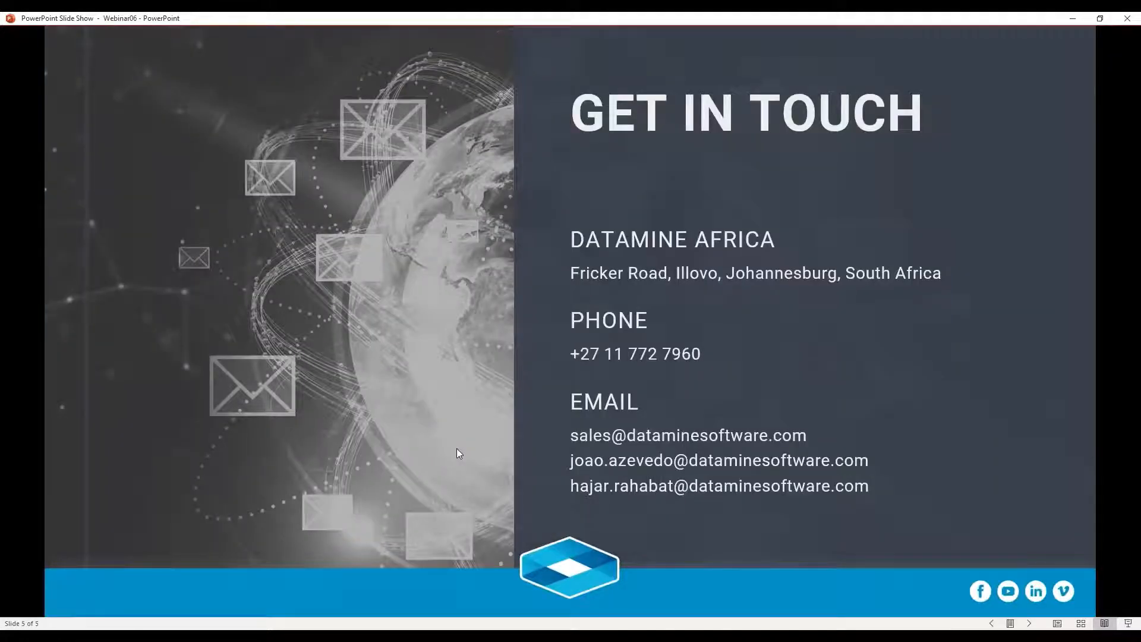